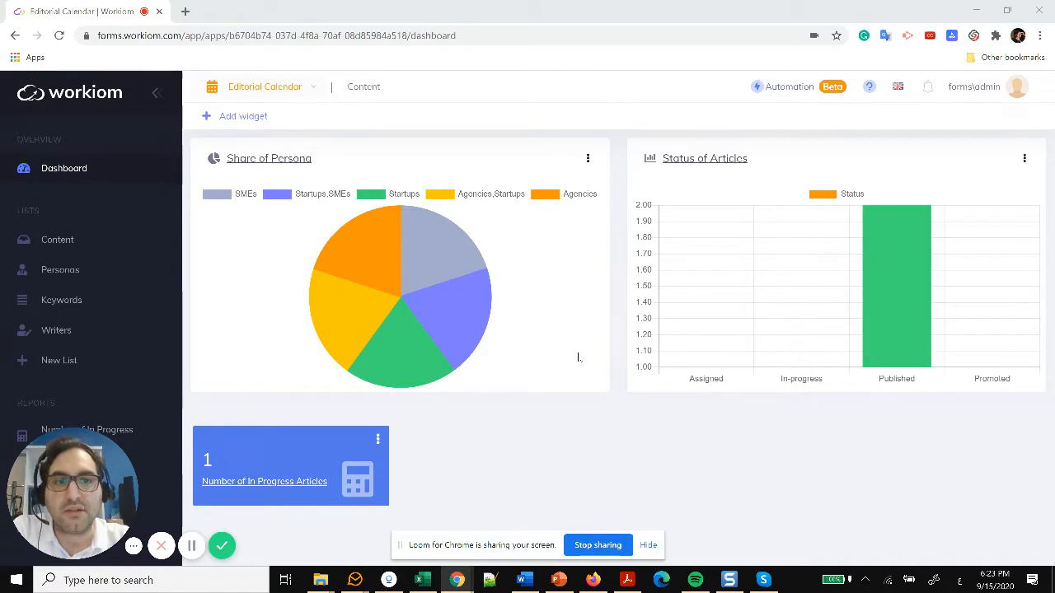
mouse_move(372, 314)
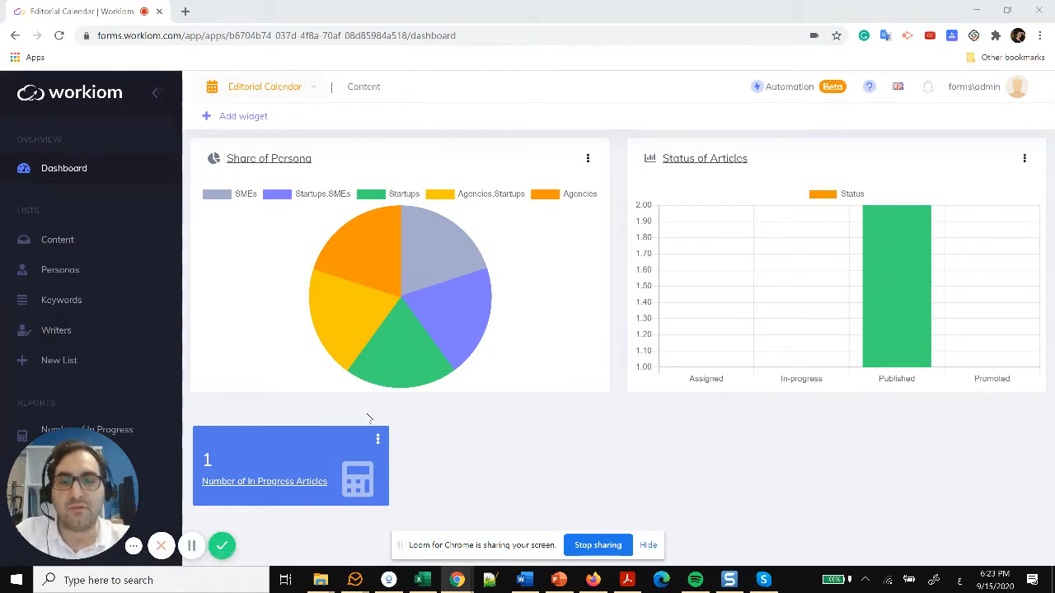
key(alt+Tab)
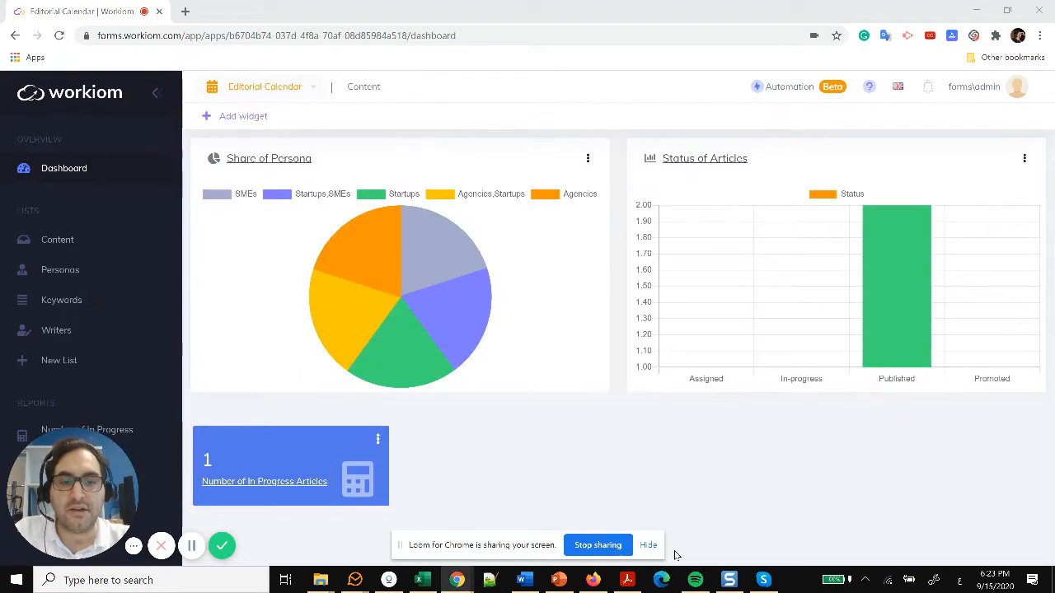
click(626, 580)
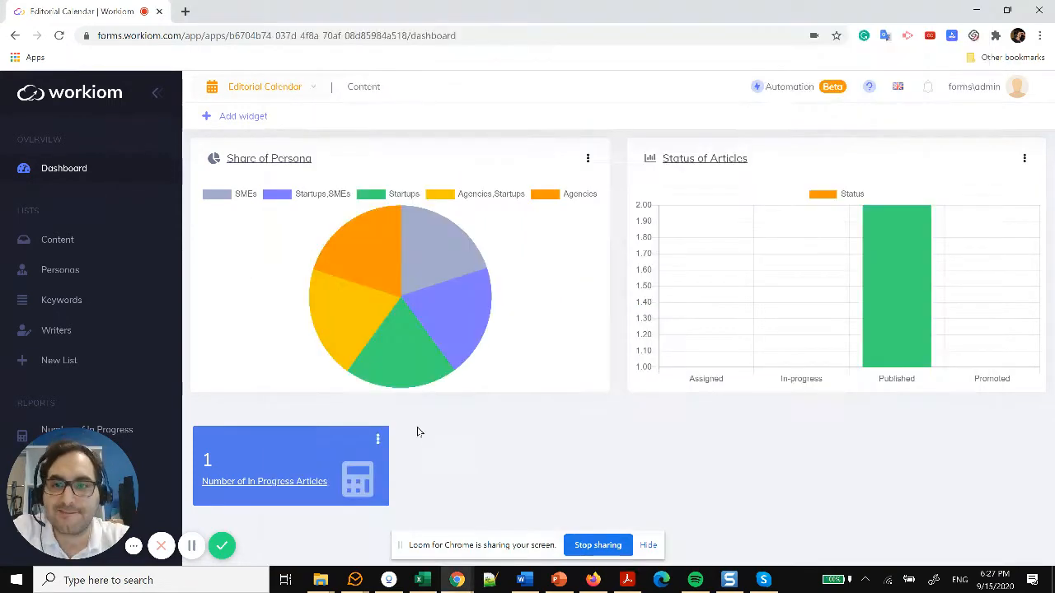
Open the Content list and review the available status options for the first article without changing it
click(62, 242)
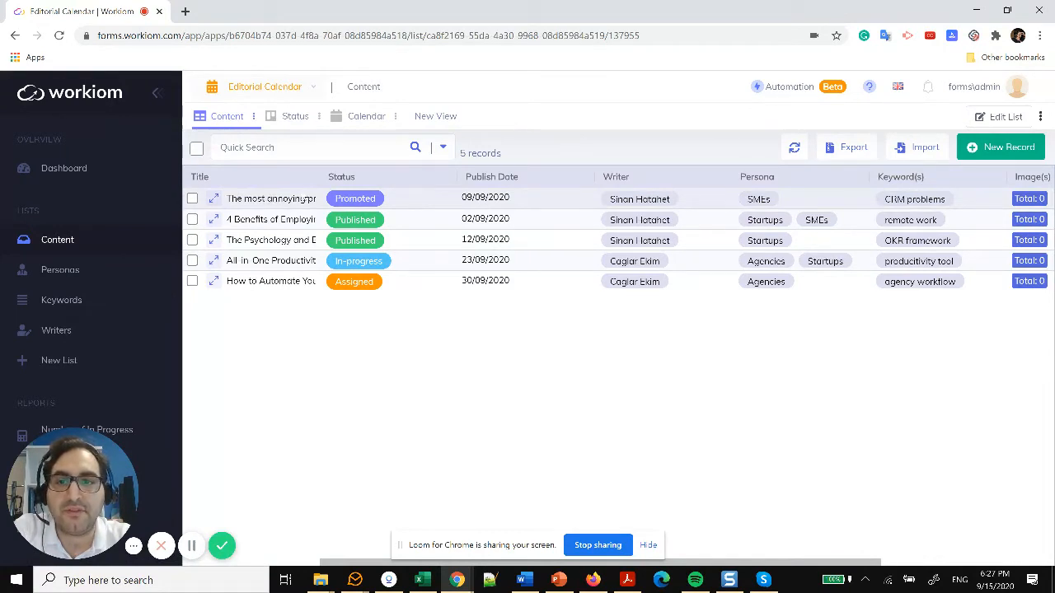
click(425, 208)
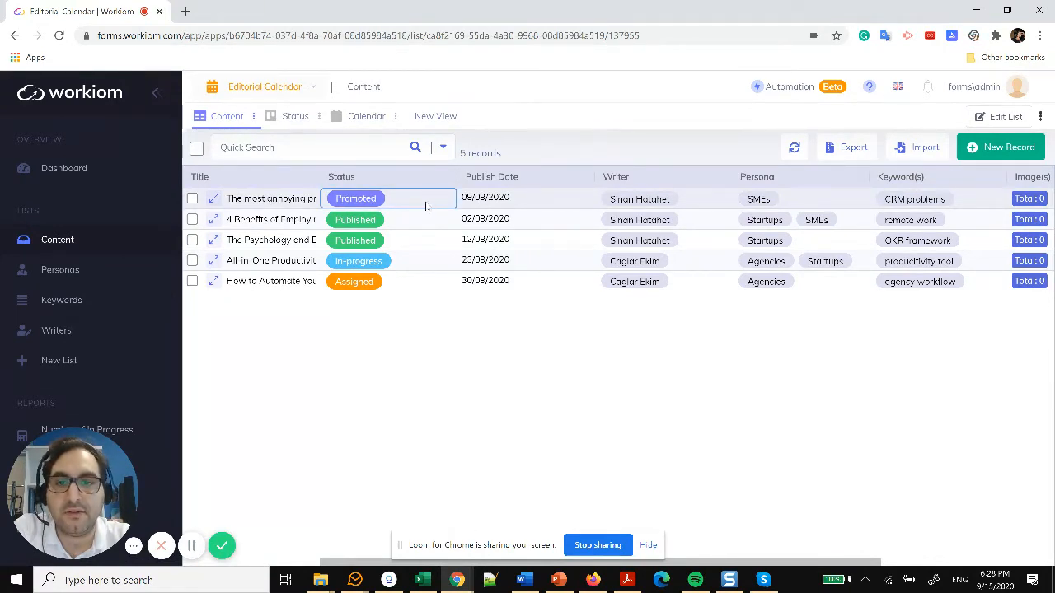
click(425, 208)
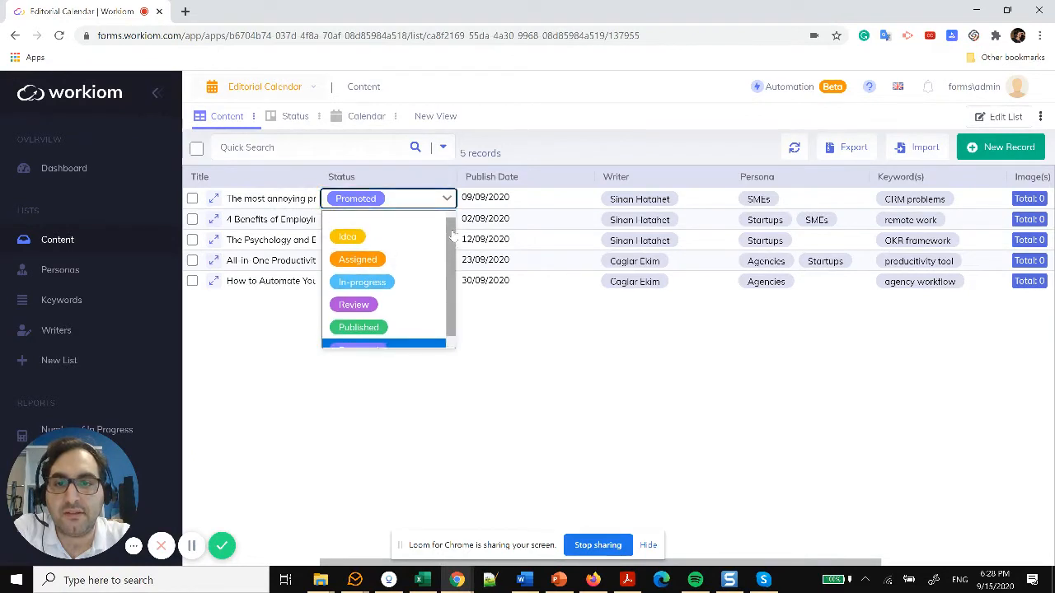
scroll(453, 236, down, 1)
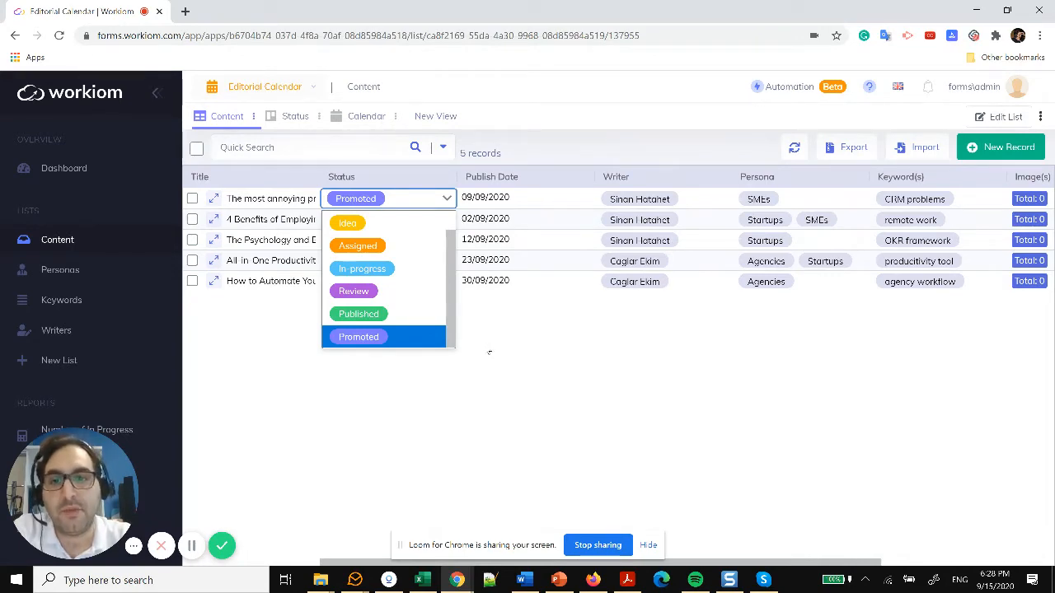
click(485, 356)
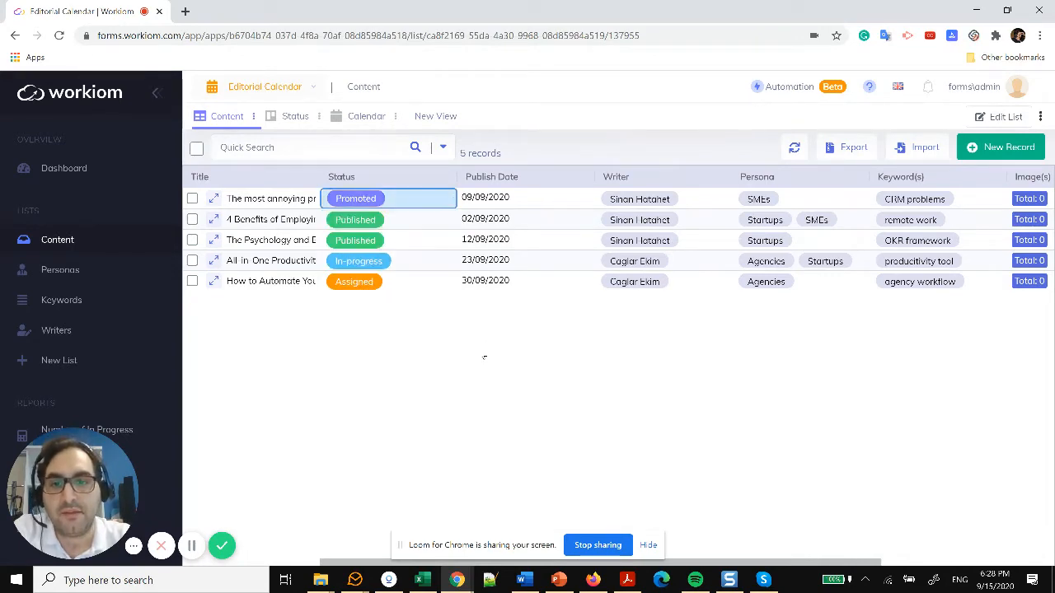
Show the content records on the Status board and expand the collapsed Idea and Review columns
click(295, 119)
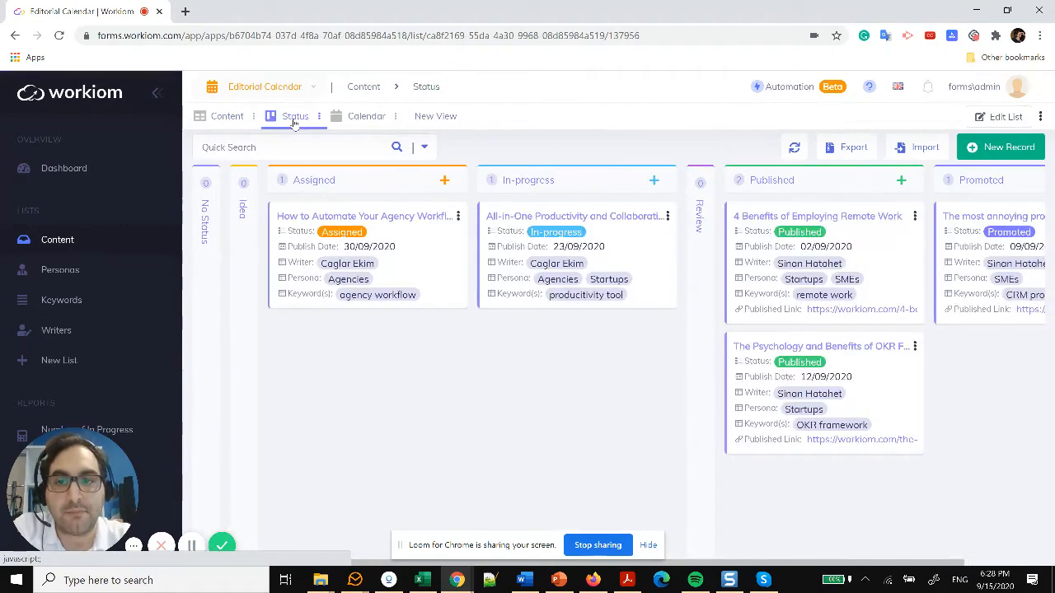
click(243, 209)
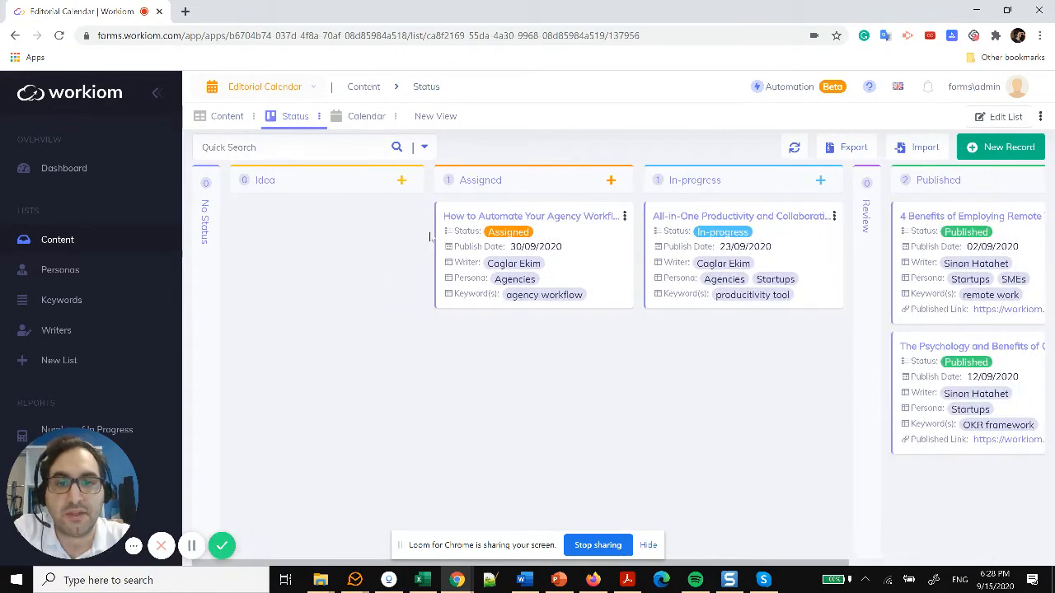
drag(830, 563, 994, 561)
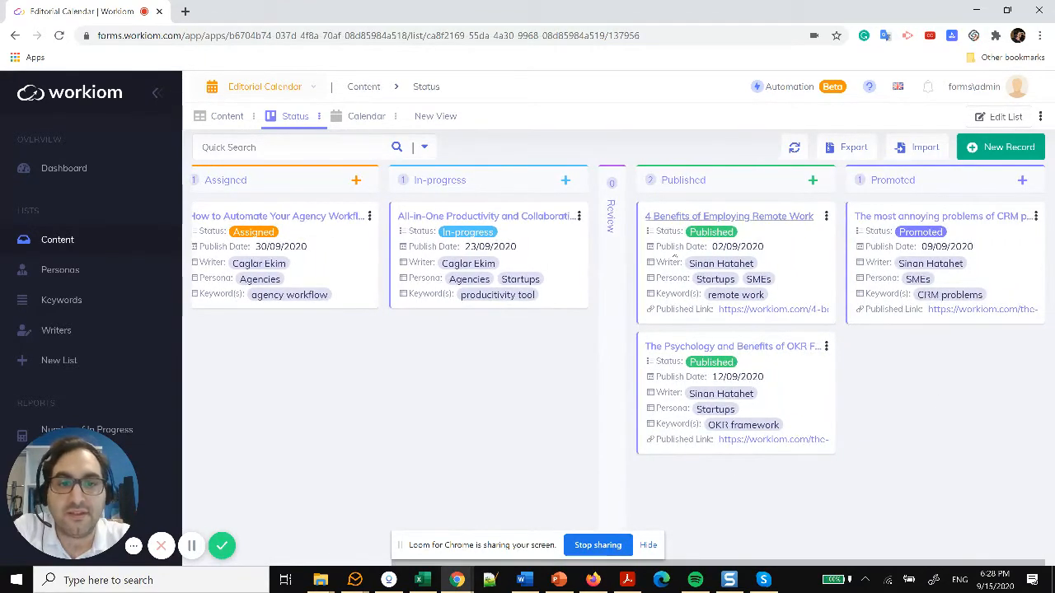
click(610, 266)
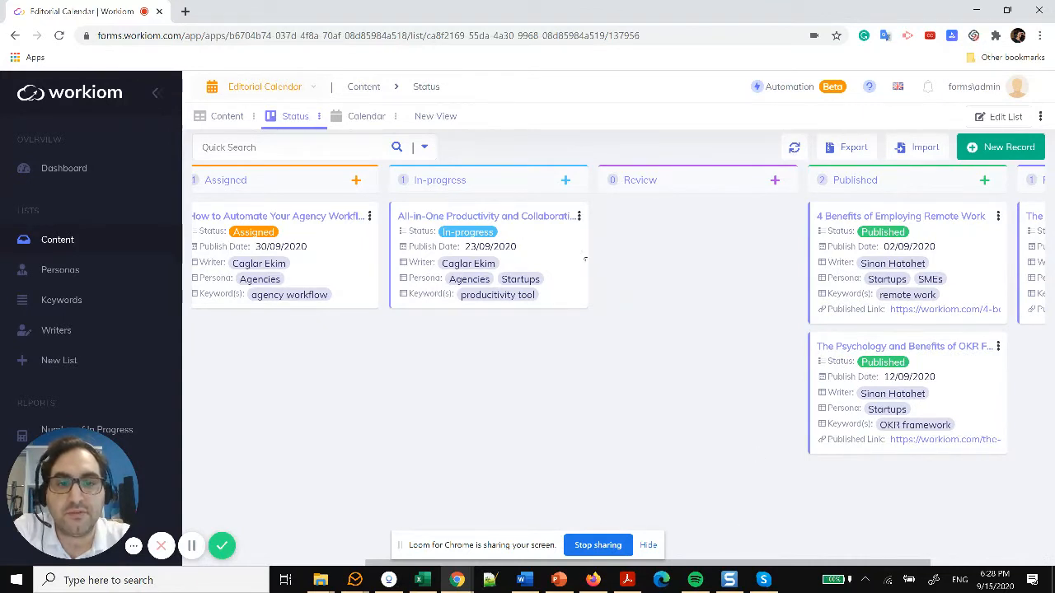
Move the "All-in-One Productivity" card to Review and back to In-progress, and return to the Content table
drag(678, 275, 699, 265)
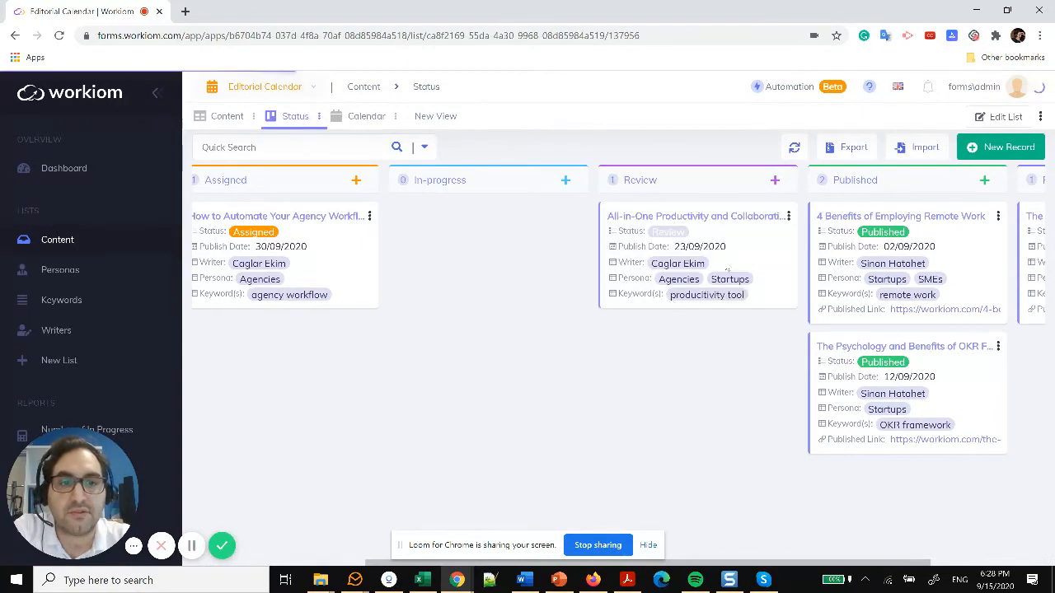
drag(663, 222, 483, 231)
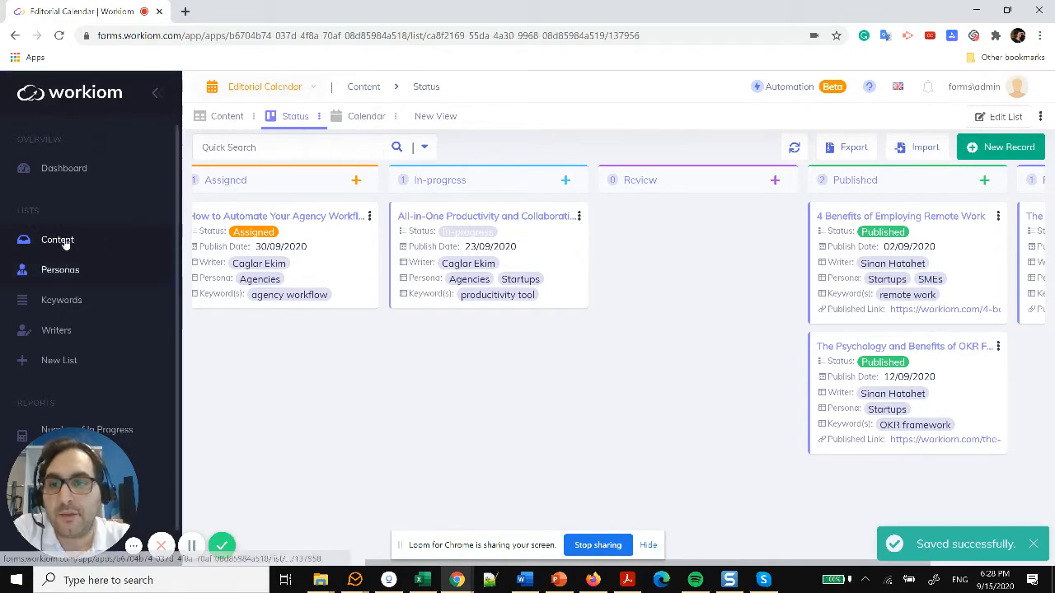
click(227, 118)
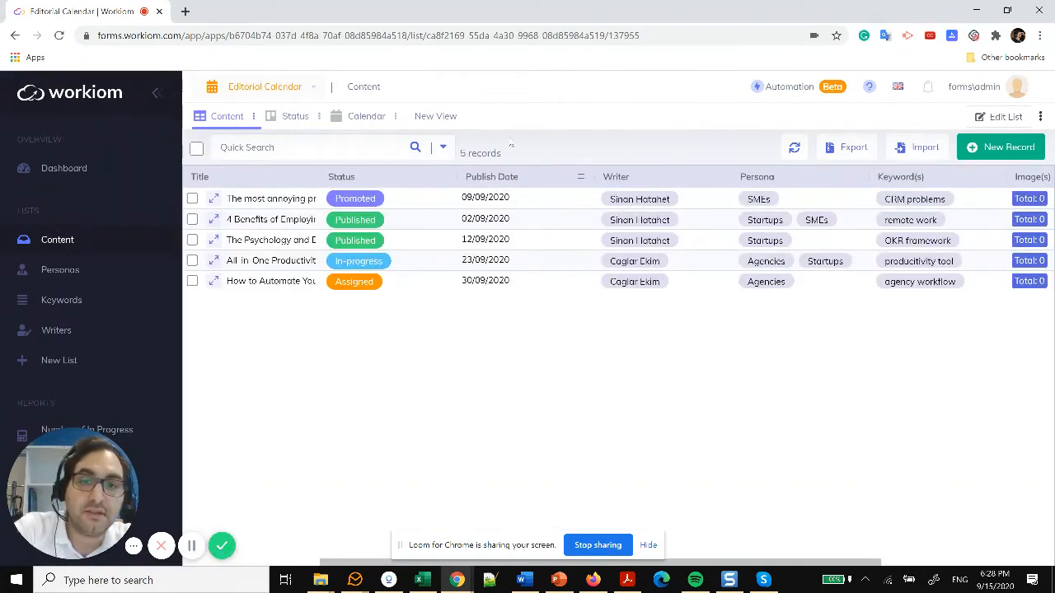
In the Calendar view, reschedule the "All-in-One Productivity" article to 22 September and "How to Automate Your Agency Workflow" to 28 September 2020
click(357, 122)
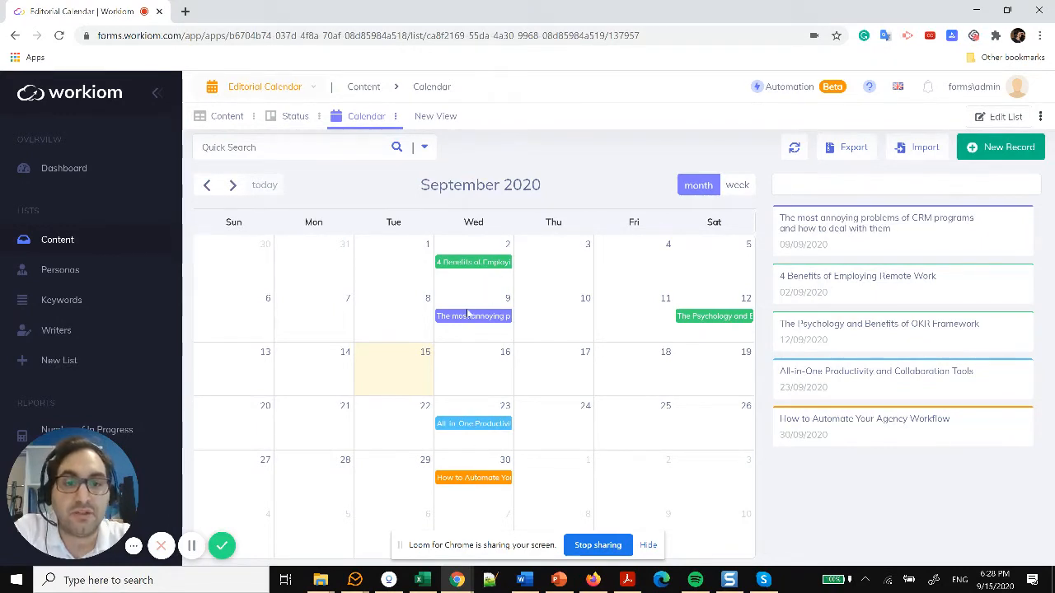
drag(481, 426, 394, 426)
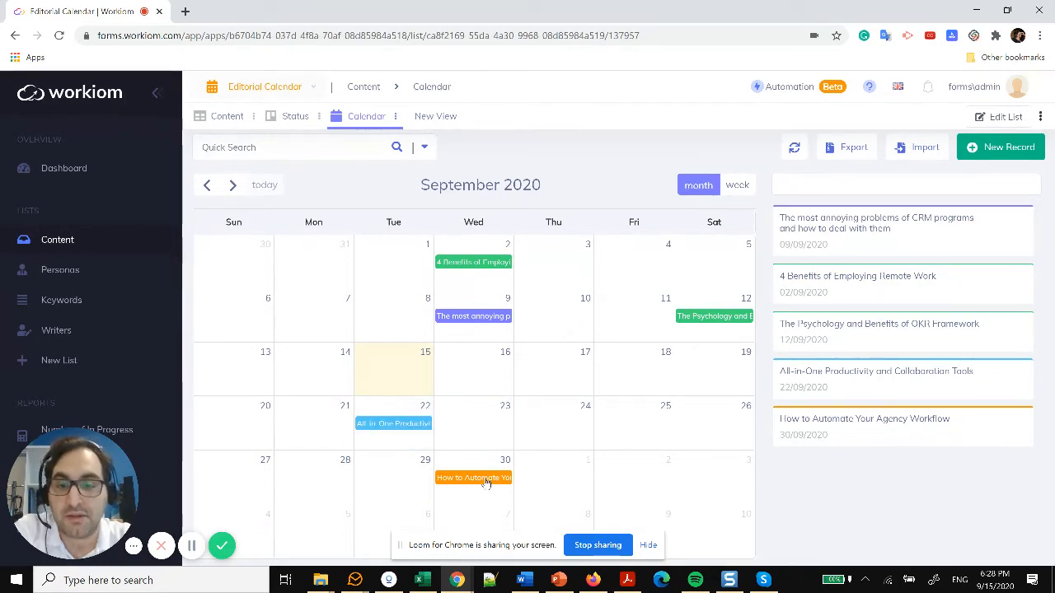
drag(486, 483, 326, 485)
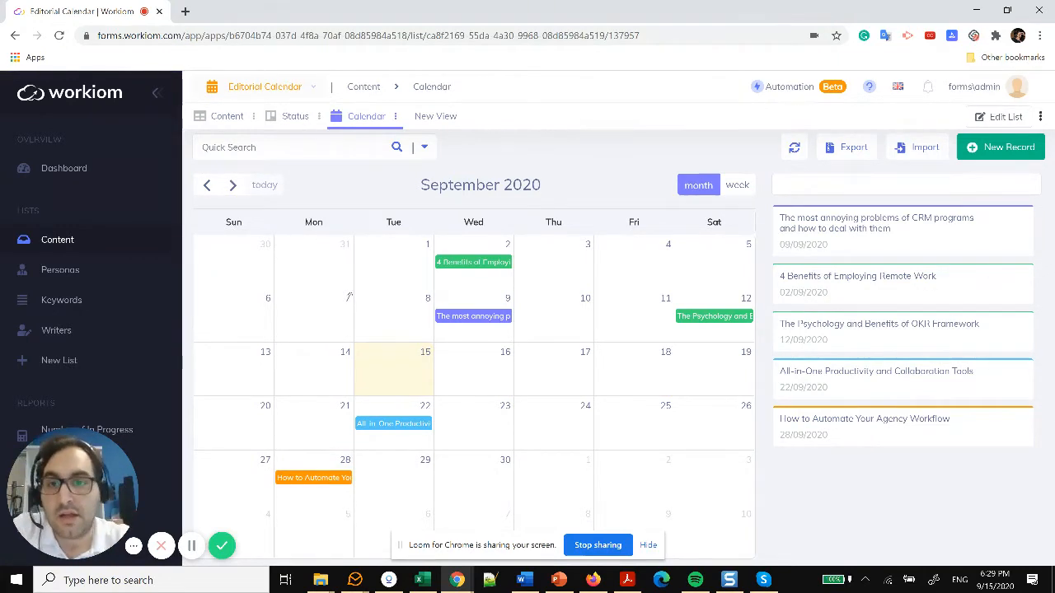
In the Content table, replace the first article's writer with another listed writer and restore the original one
click(228, 120)
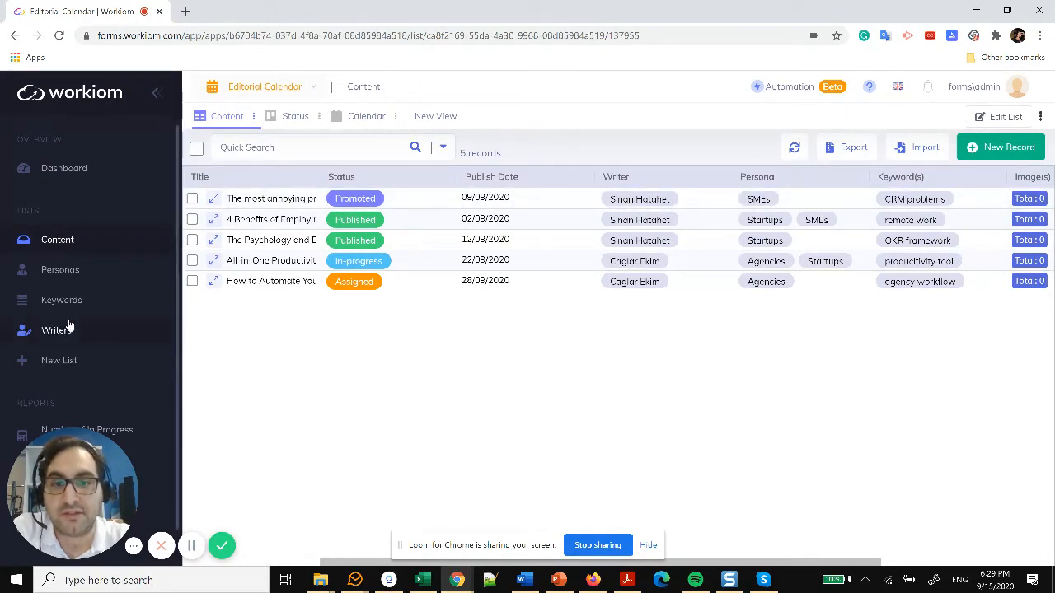
click(698, 200)
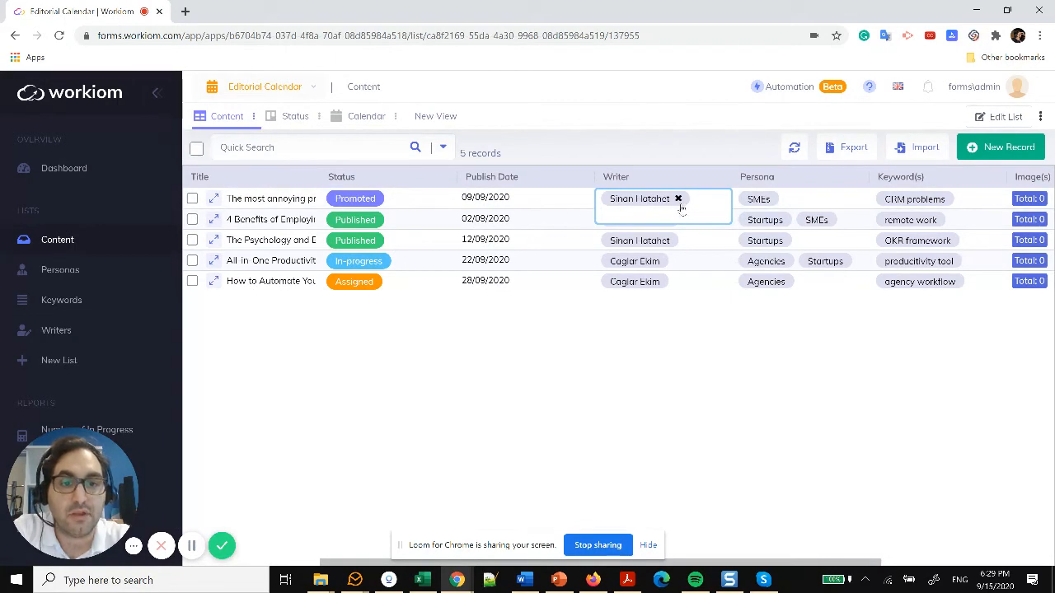
text(cag)
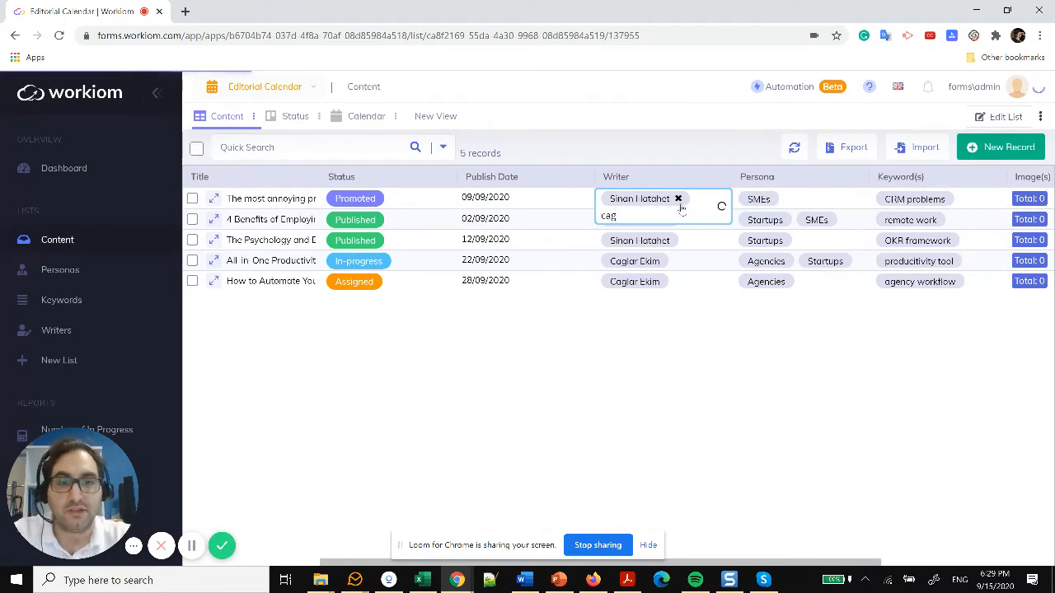
text(lar)
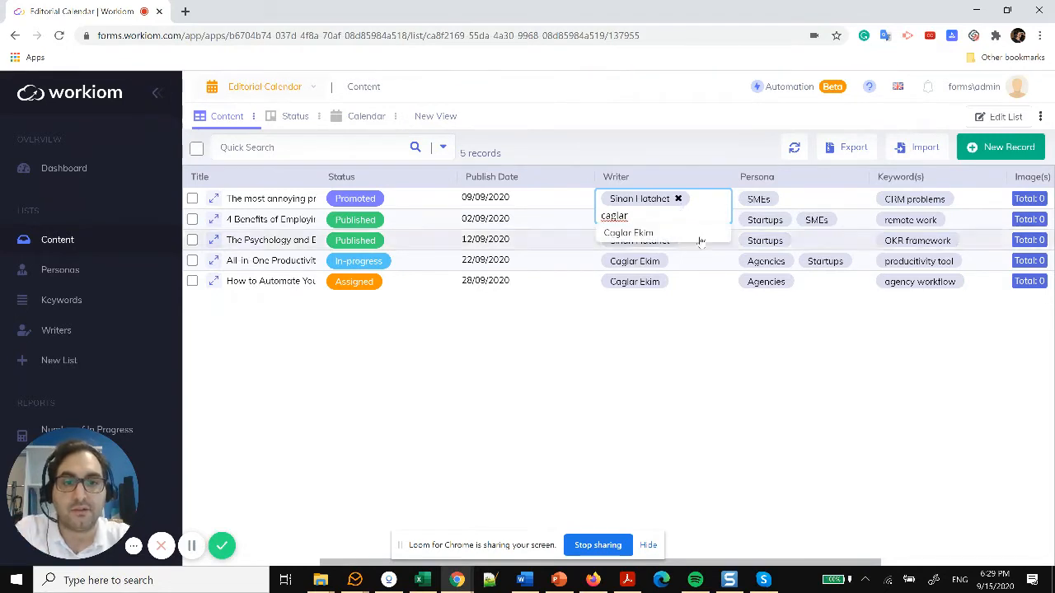
click(695, 231)
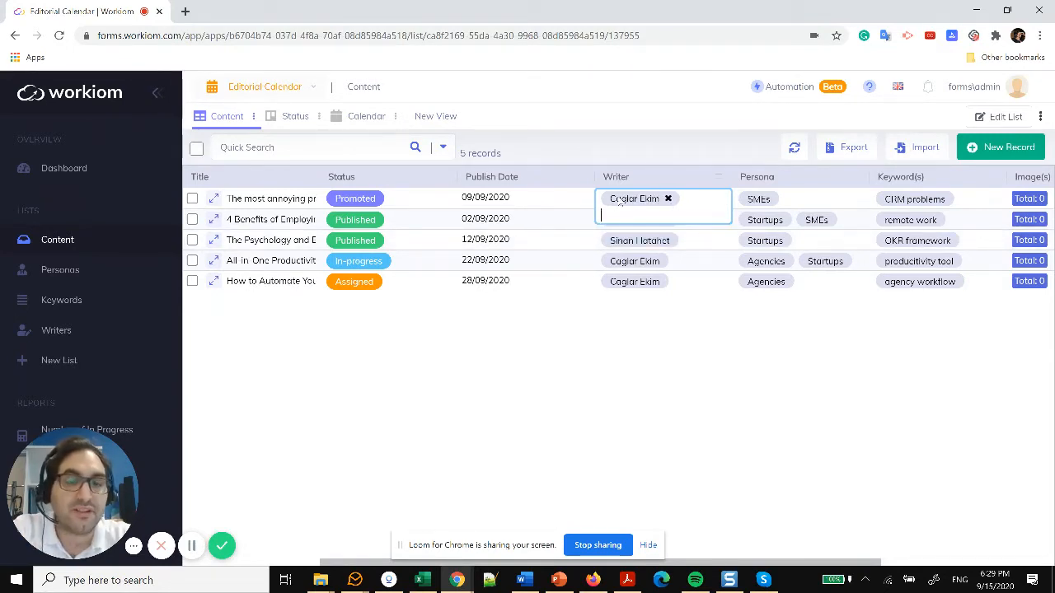
click(668, 199)
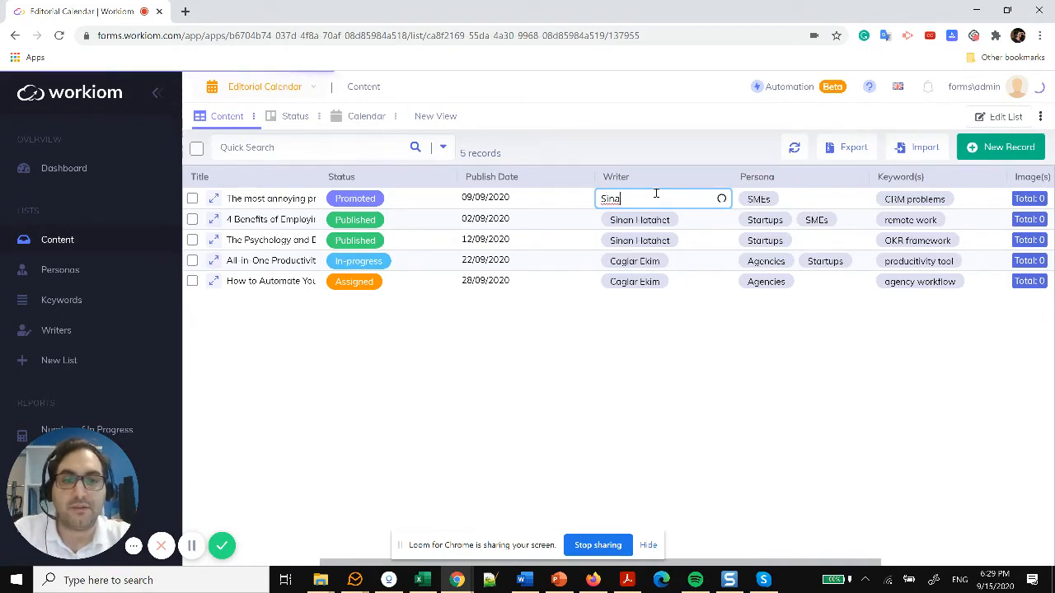
click(660, 214)
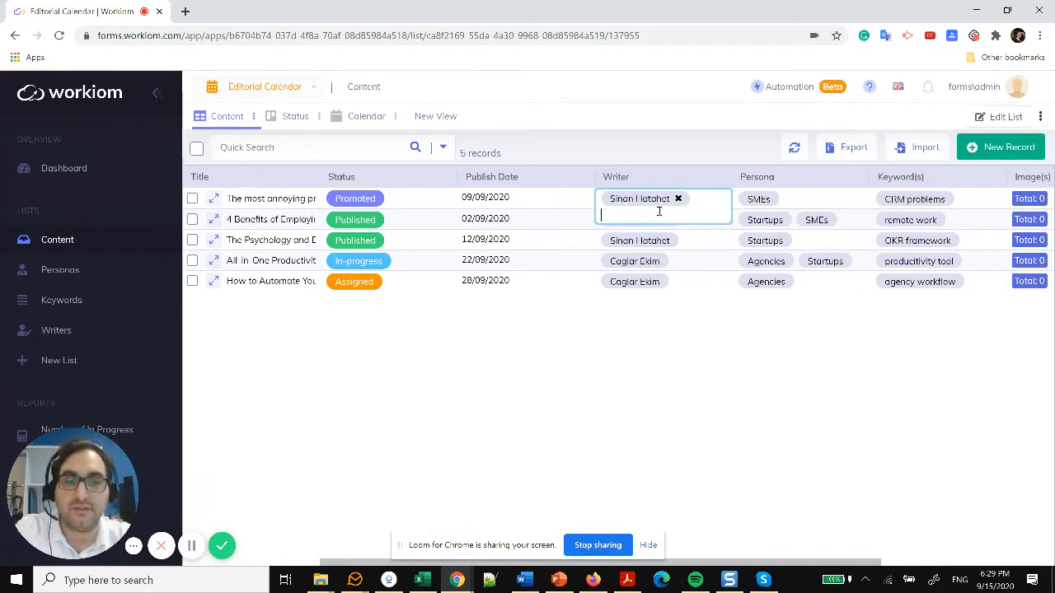
click(666, 387)
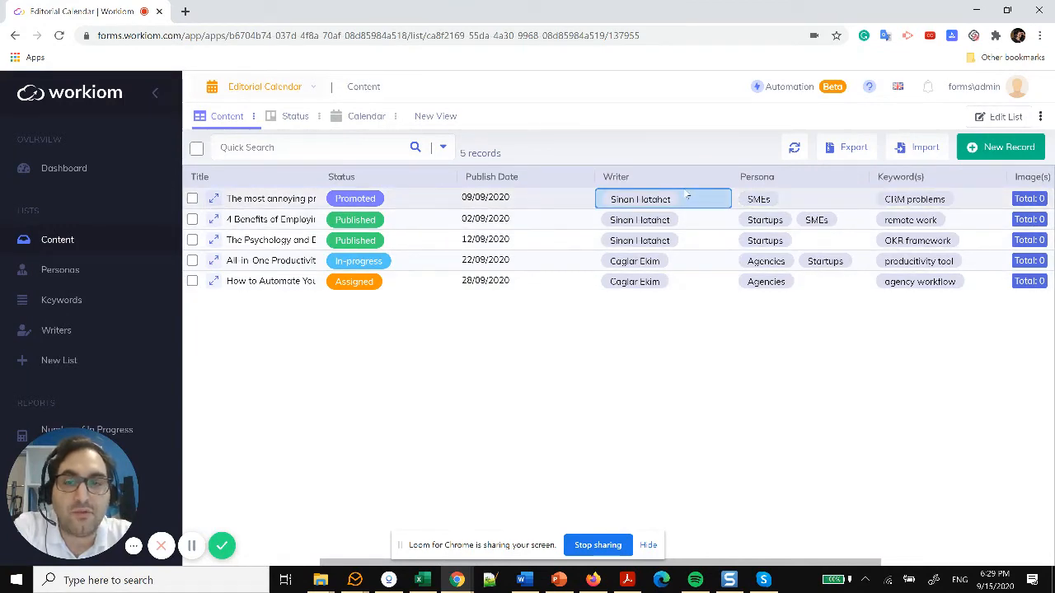
Add the existing Startups persona to the first article, alongside SMEs
click(826, 199)
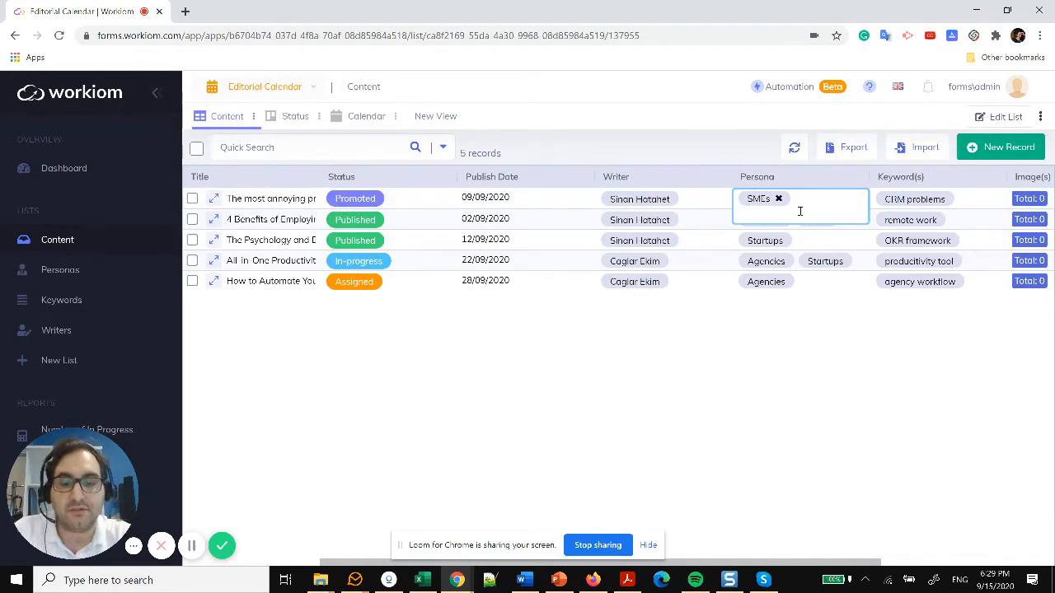
text(sta)
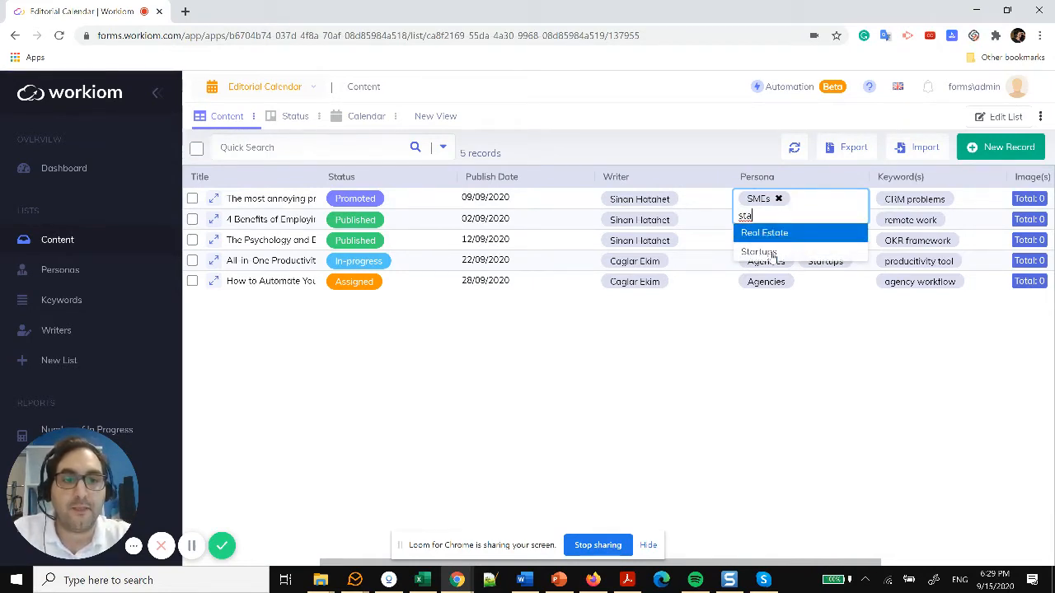
click(770, 253)
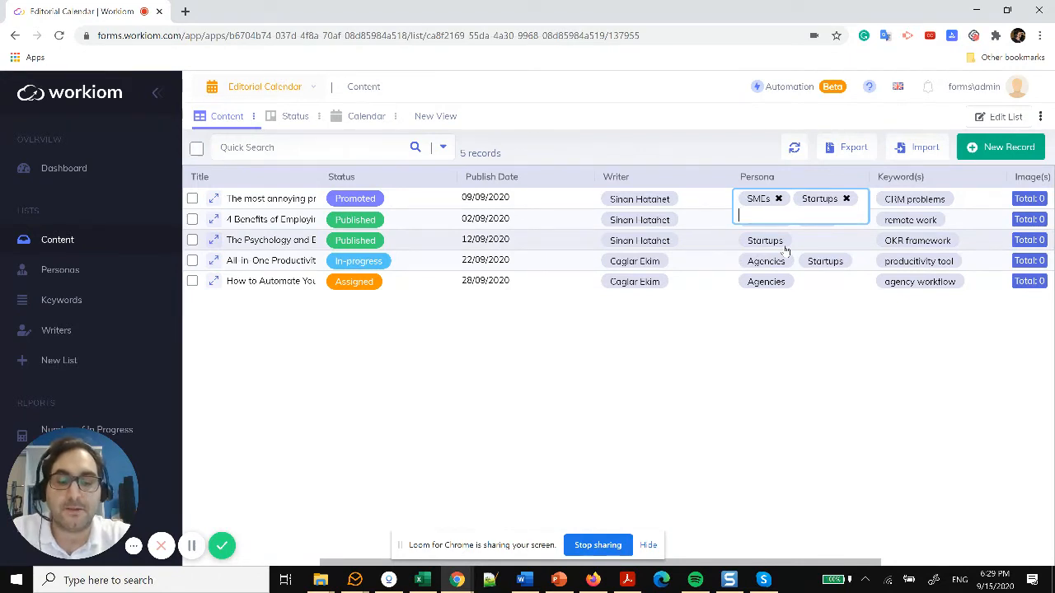
Create a new persona named "Digital Transformation Lists" directly from the first article's Persona field and assign it
key(BackSpace)
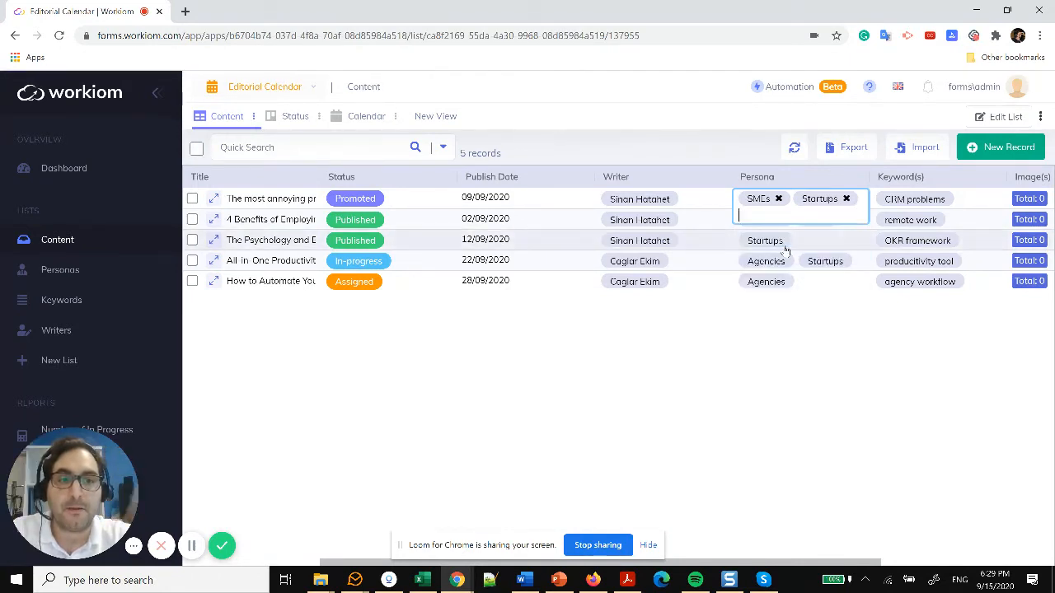
text(Digita)
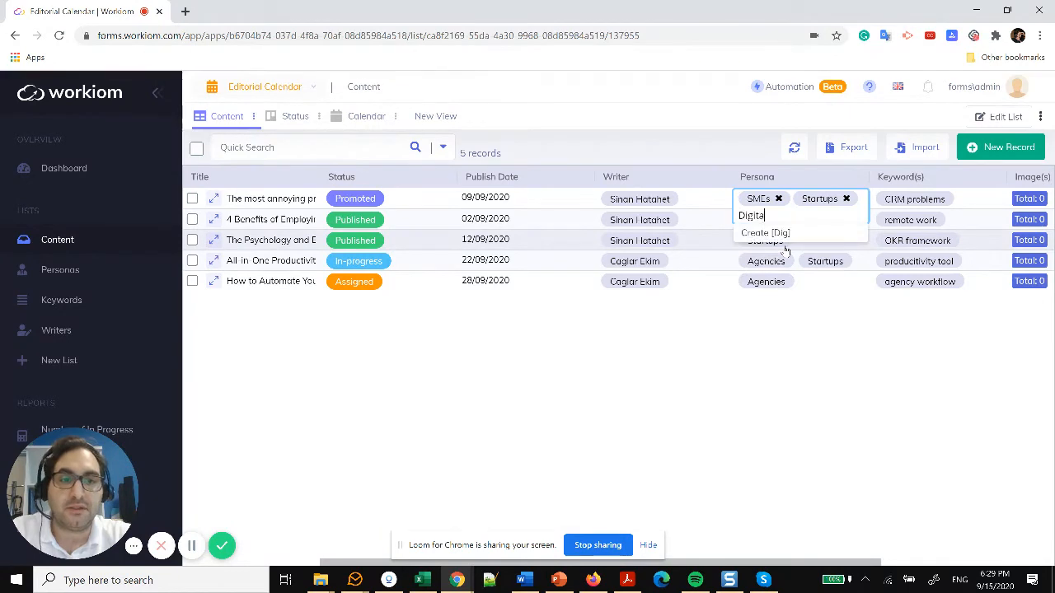
text(l Rt)
key(BackSpace)
key(BackSpace)
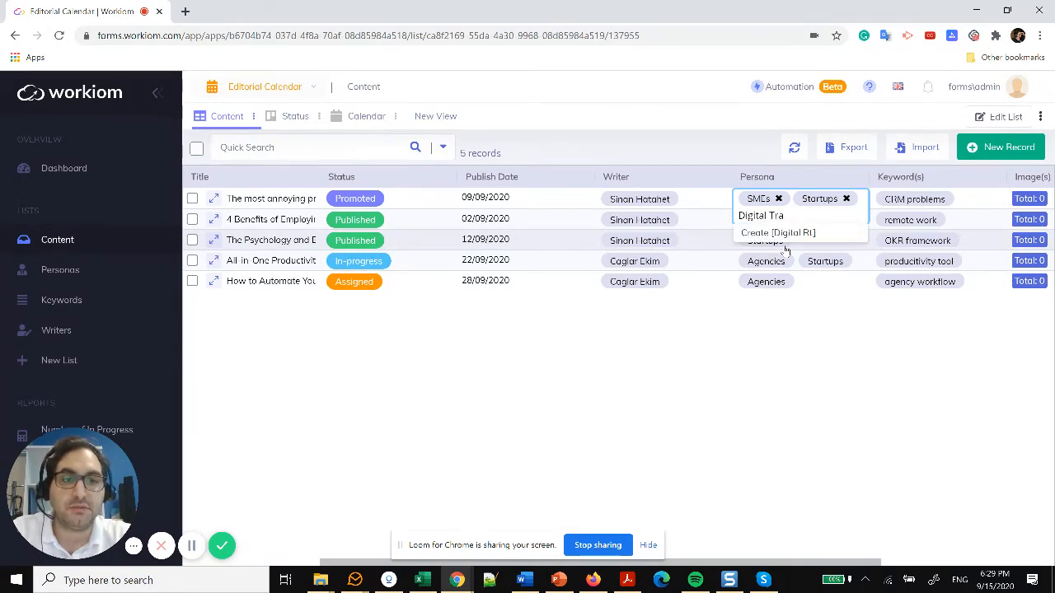
text(Transforma)
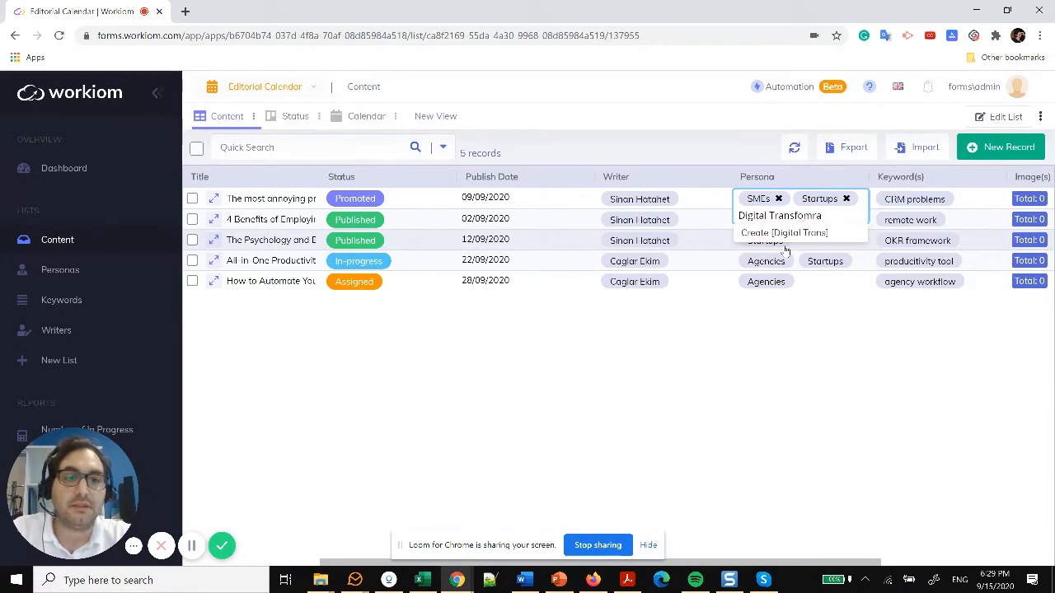
text(tion Lists)
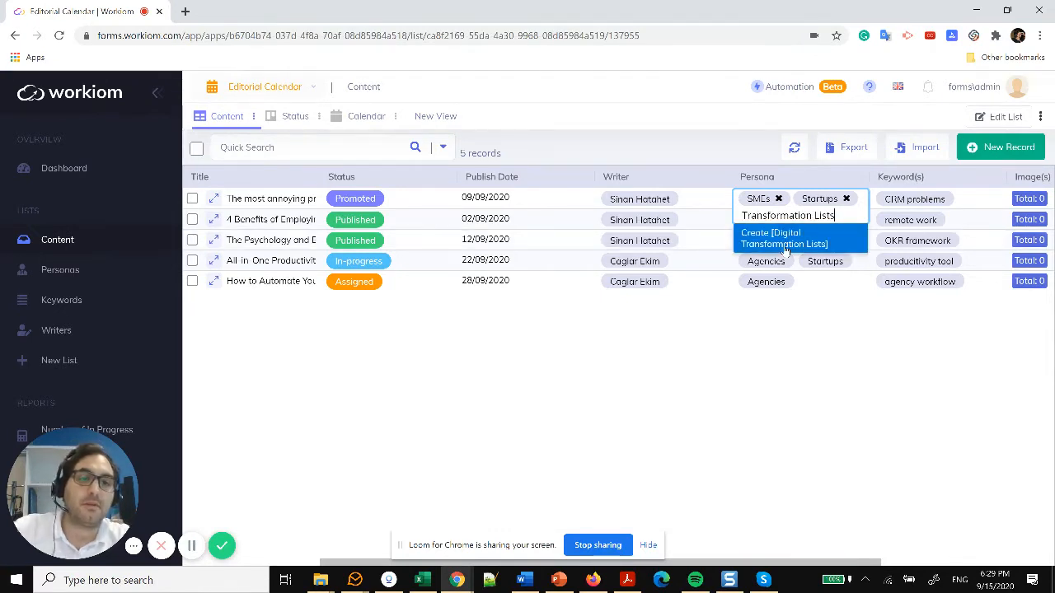
click(784, 240)
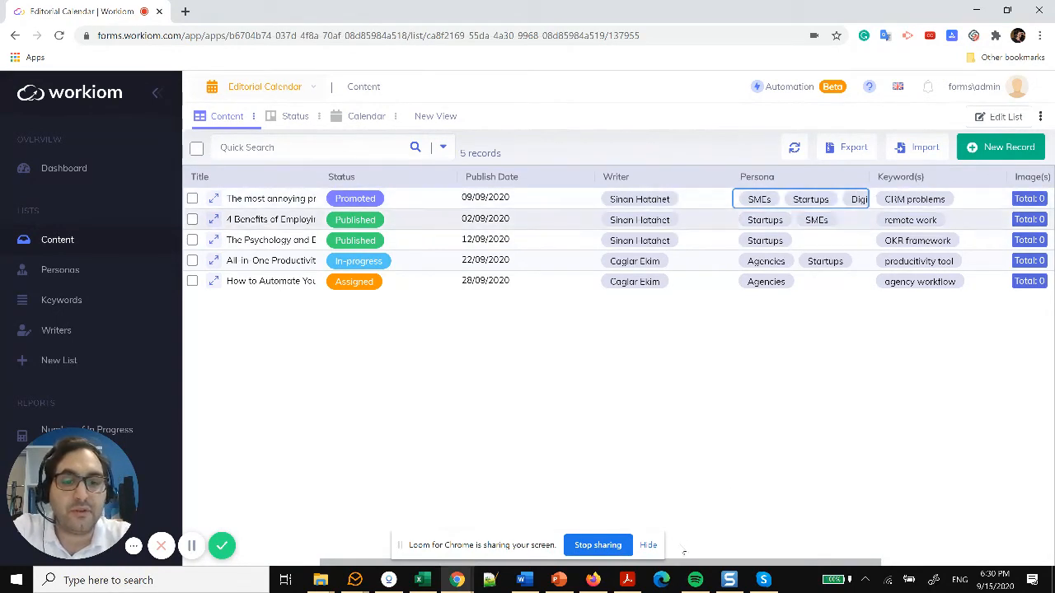
Fit the Title column's width in the Content table to the full article titles
scroll(831, 422, right, 3)
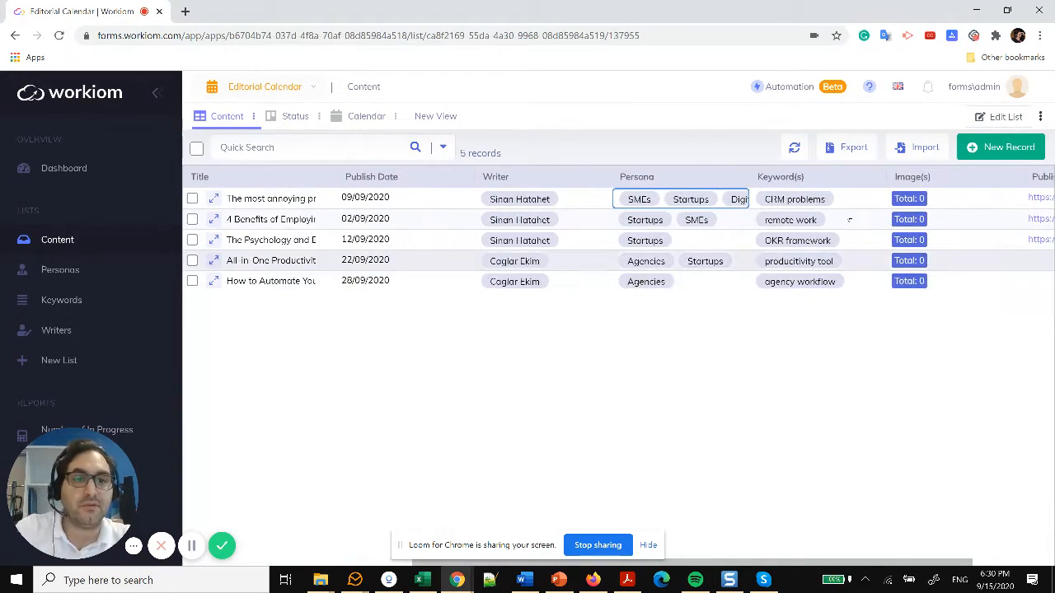
double_click(316, 172)
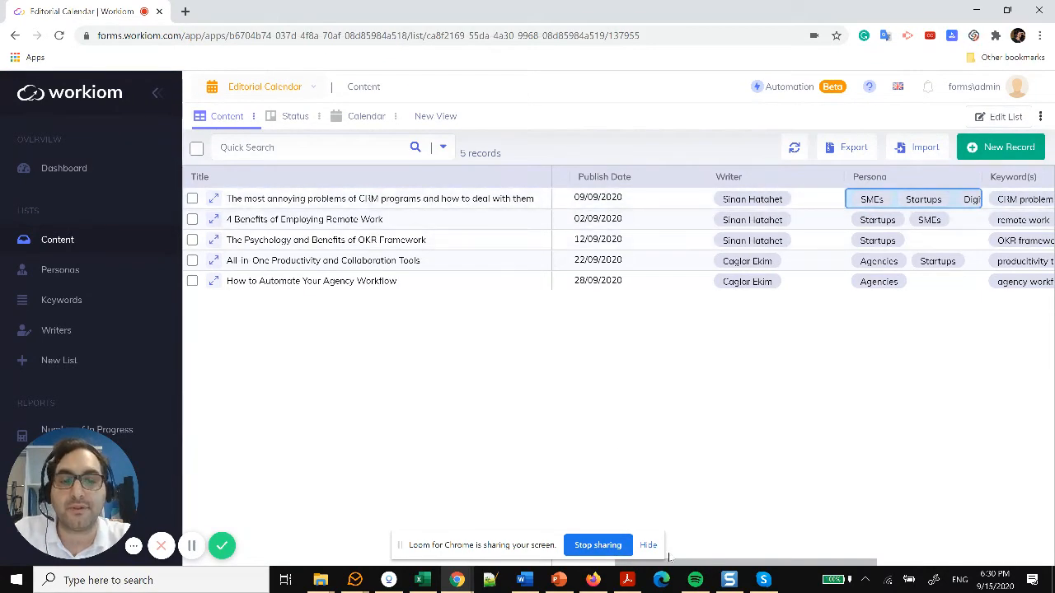
drag(715, 566, 890, 565)
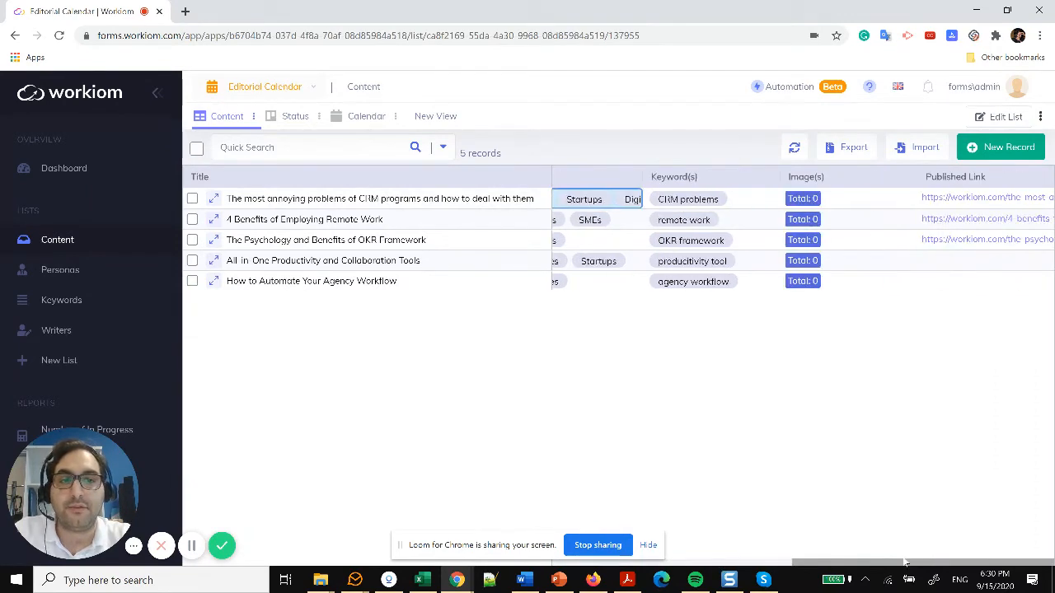
click(754, 201)
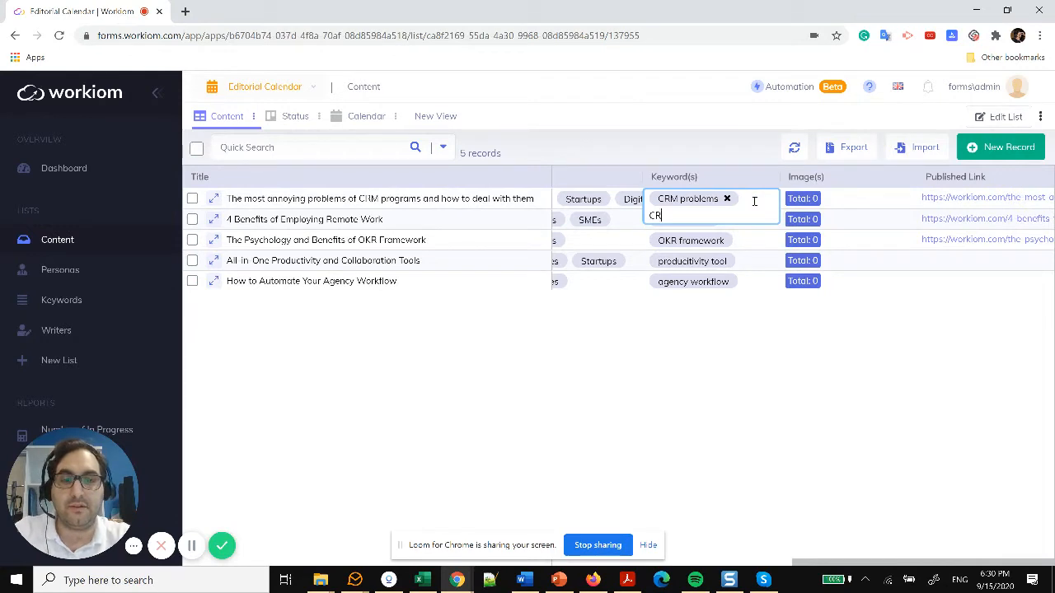
text(CRM Solut)
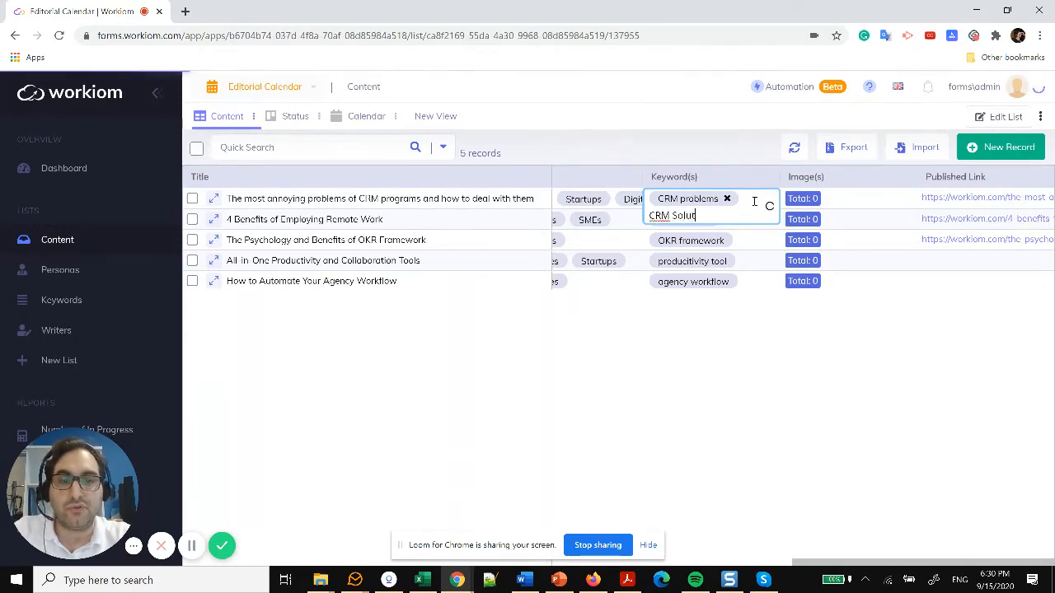
text(ions)
key(Escape)
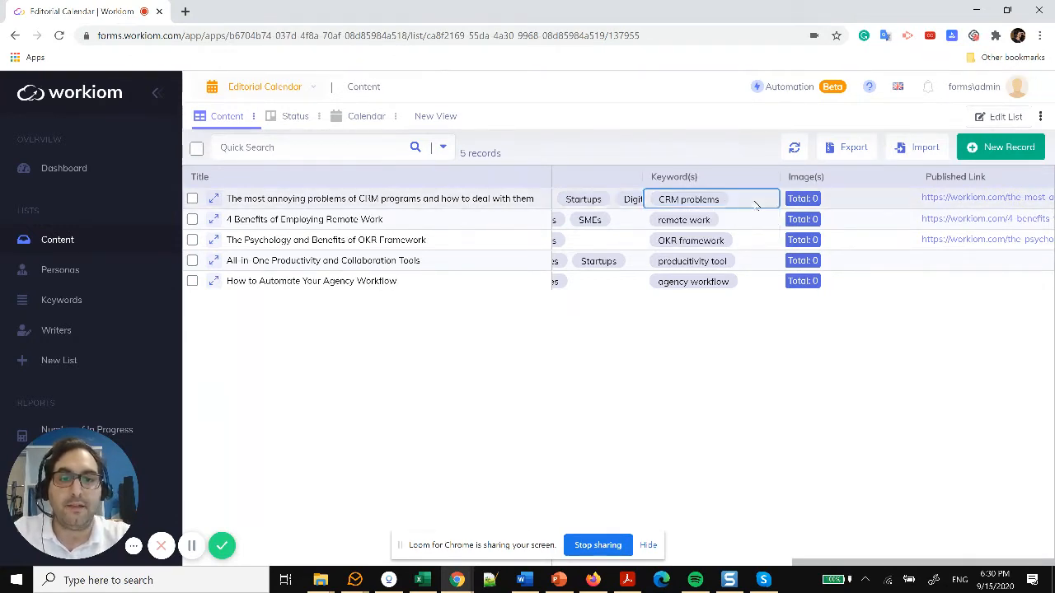
Create a new keyword named "CRM Solutions" directly from the first article's Keyword(s) field and assign it alongside "CRM problems"
click(755, 201)
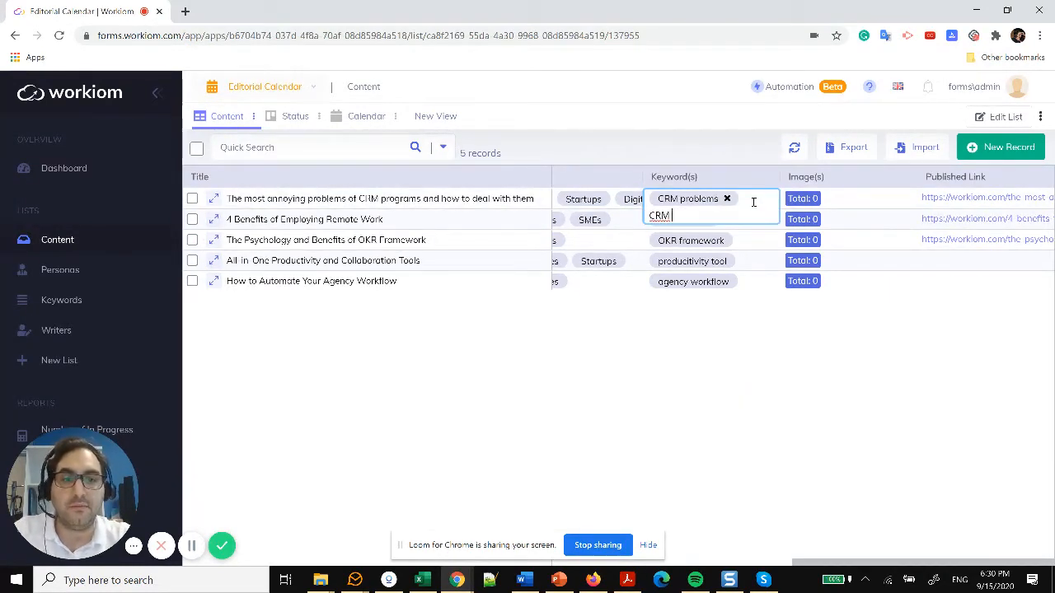
text(CRM Solution)
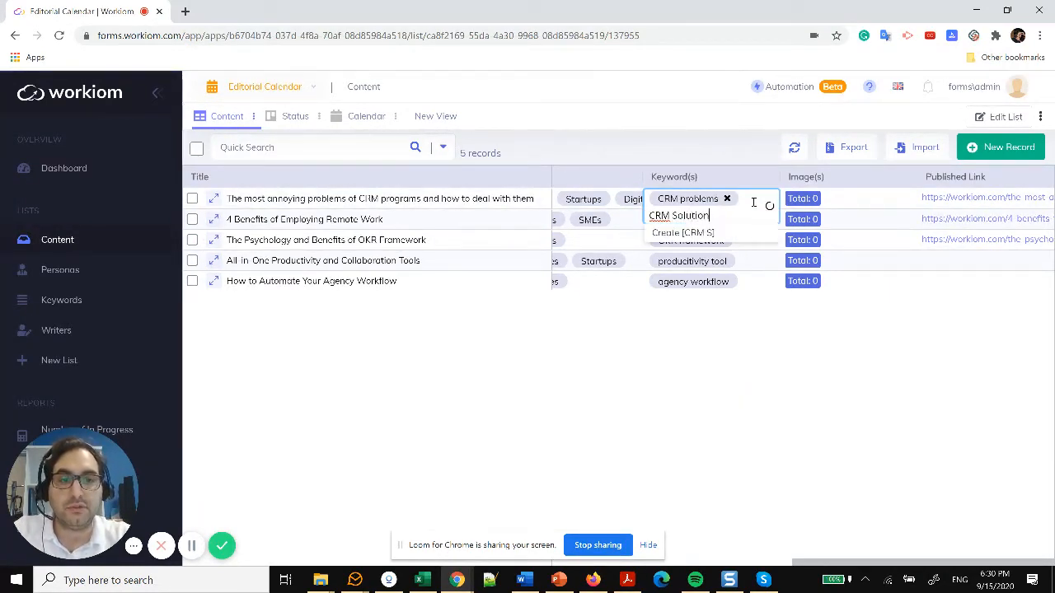
text(s)
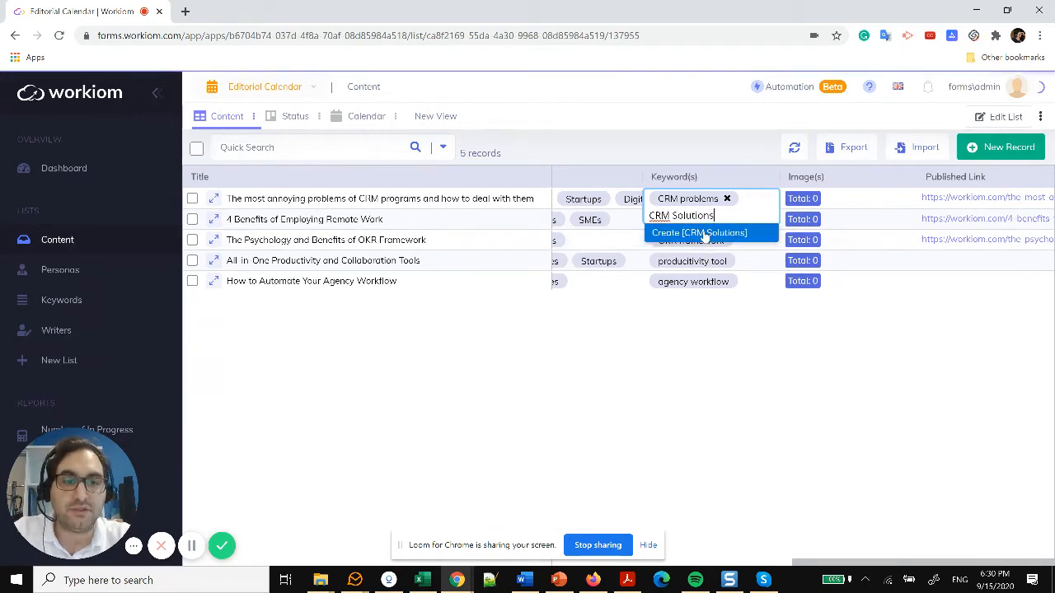
click(705, 234)
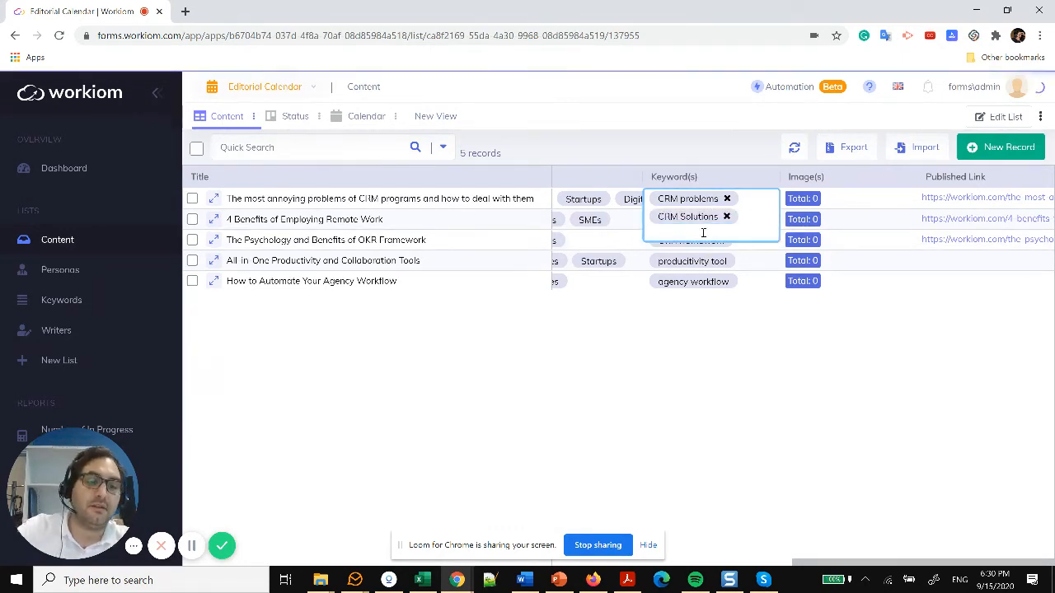
click(814, 200)
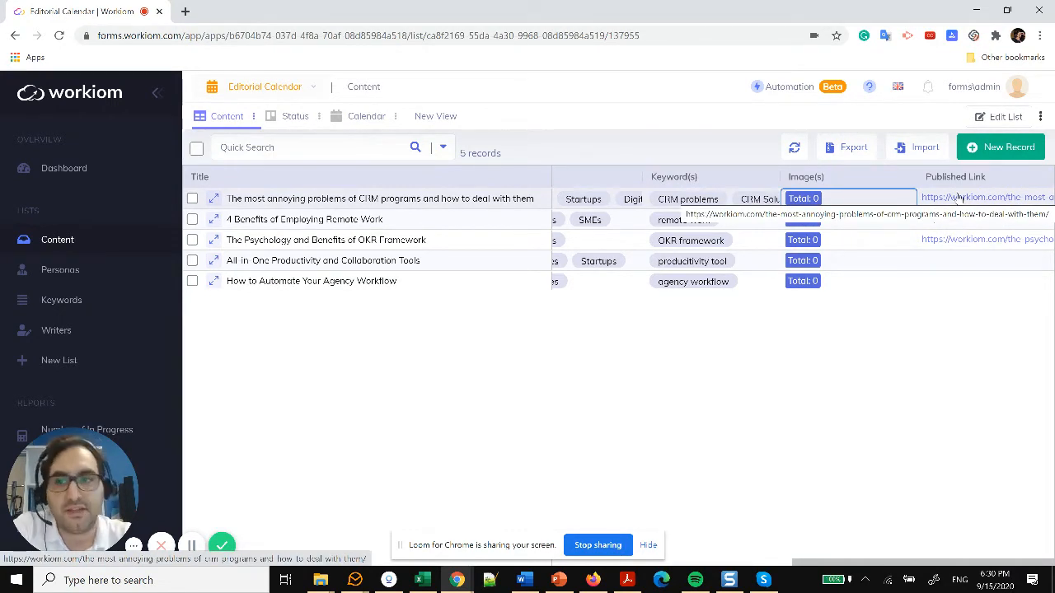
Look through the Personas, Keywords and Writers lists to check the records and their linked content
click(74, 280)
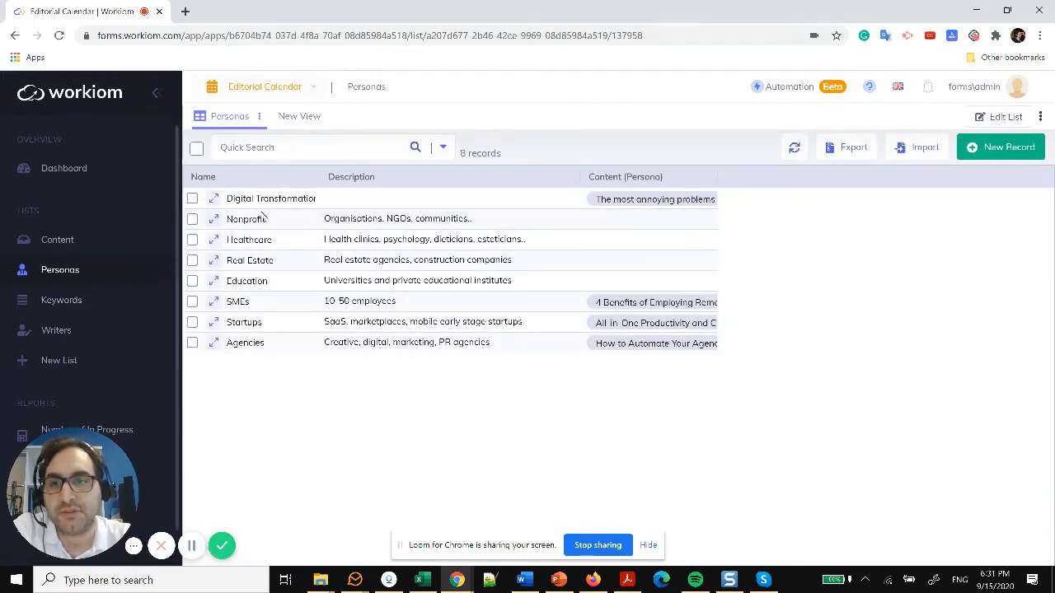
click(73, 307)
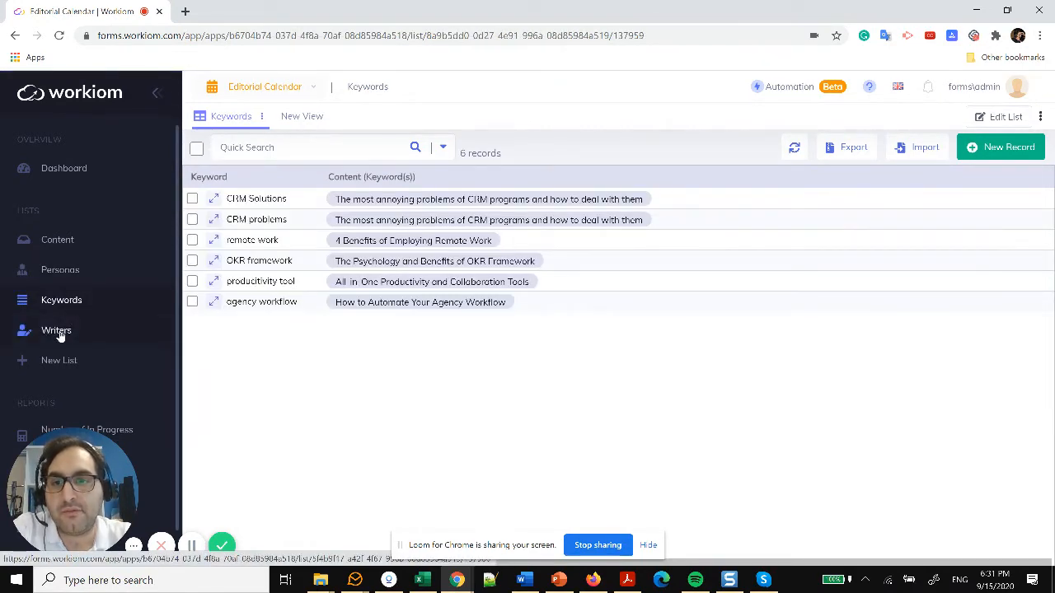
click(57, 332)
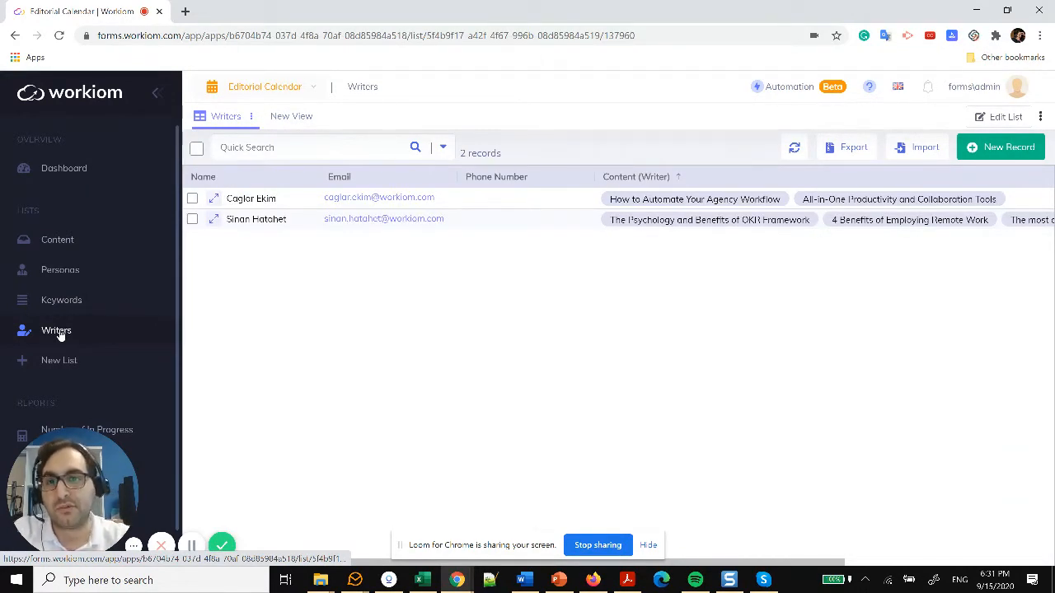
Add a field named "Writer (system)" of type User to the Content list and save it
click(70, 244)
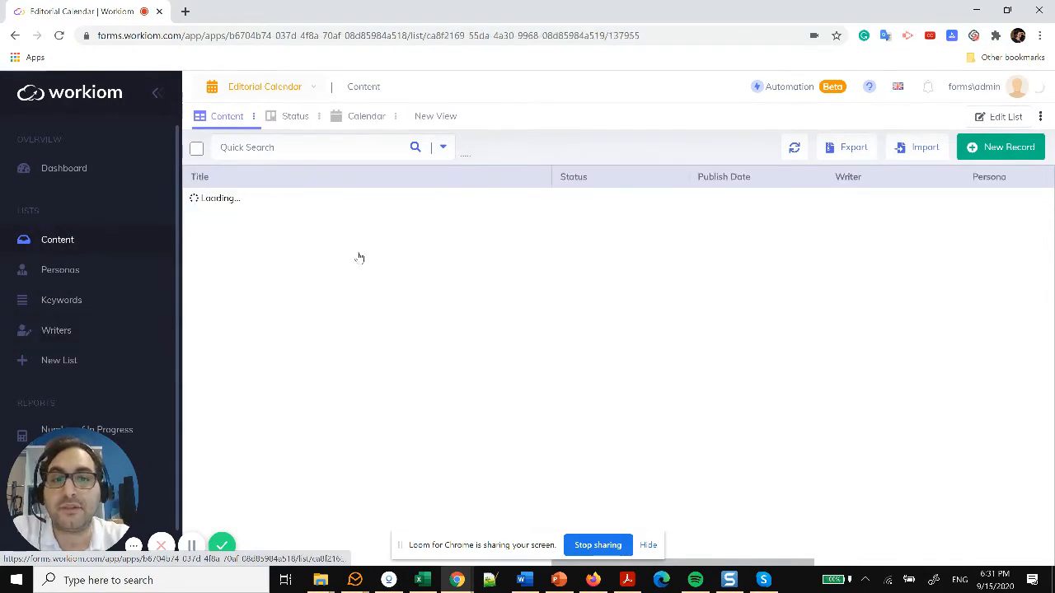
click(1000, 118)
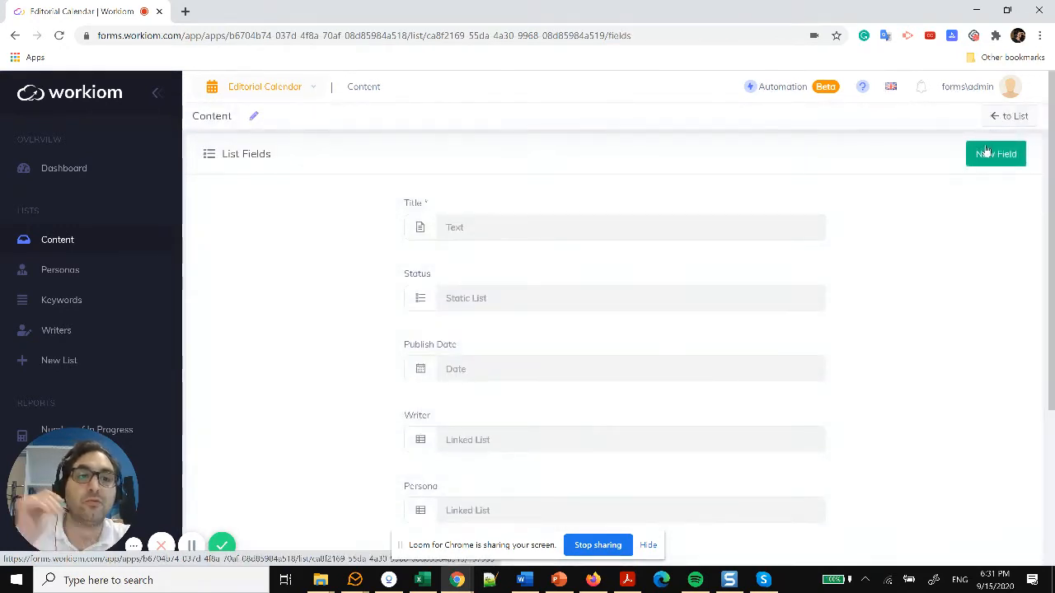
click(993, 155)
text(U)
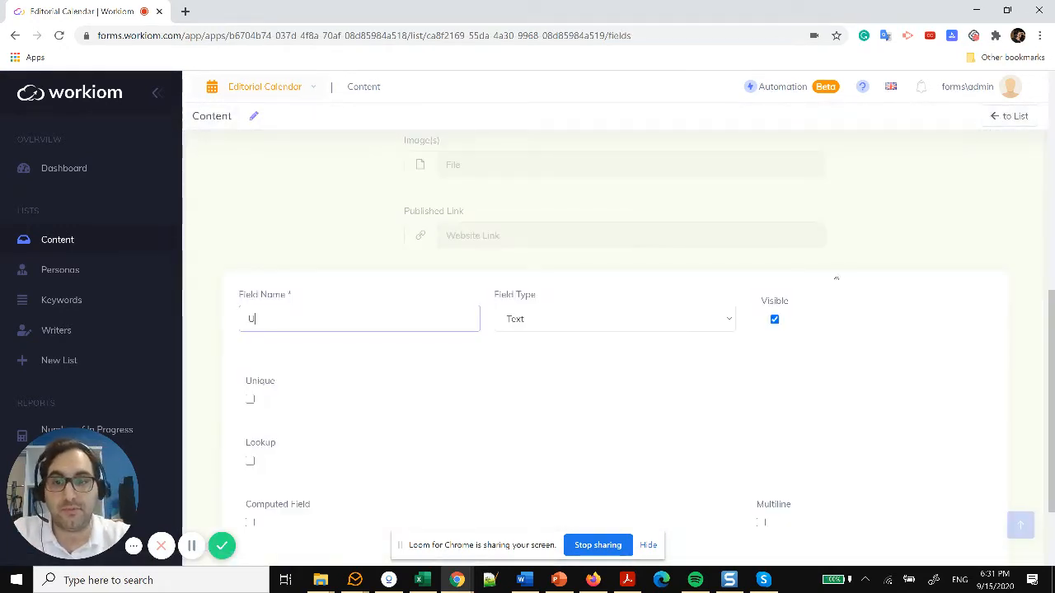
key(BackSpace)
text(Writer)
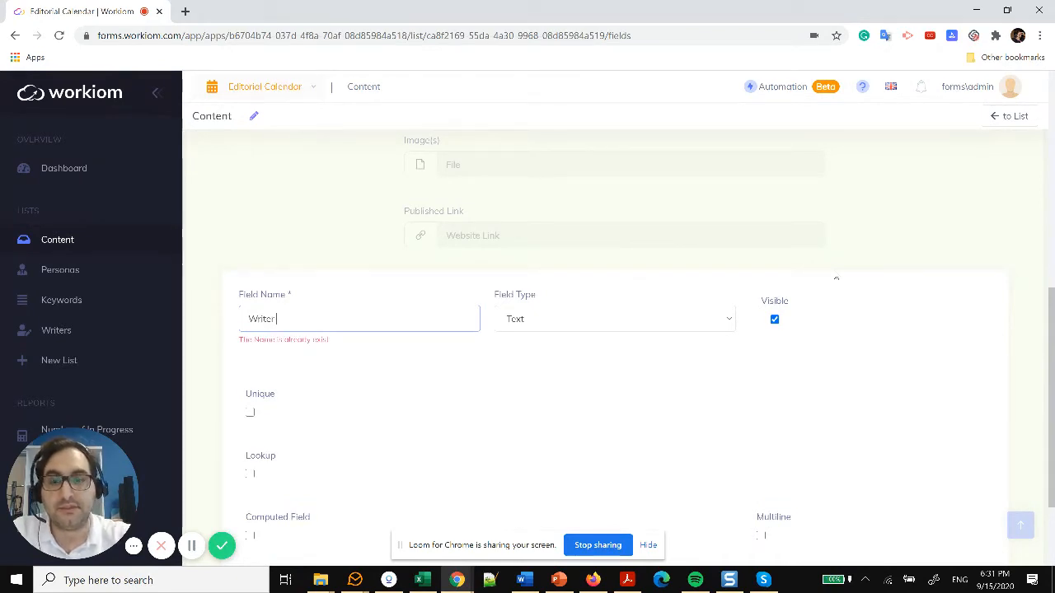
text( (system)
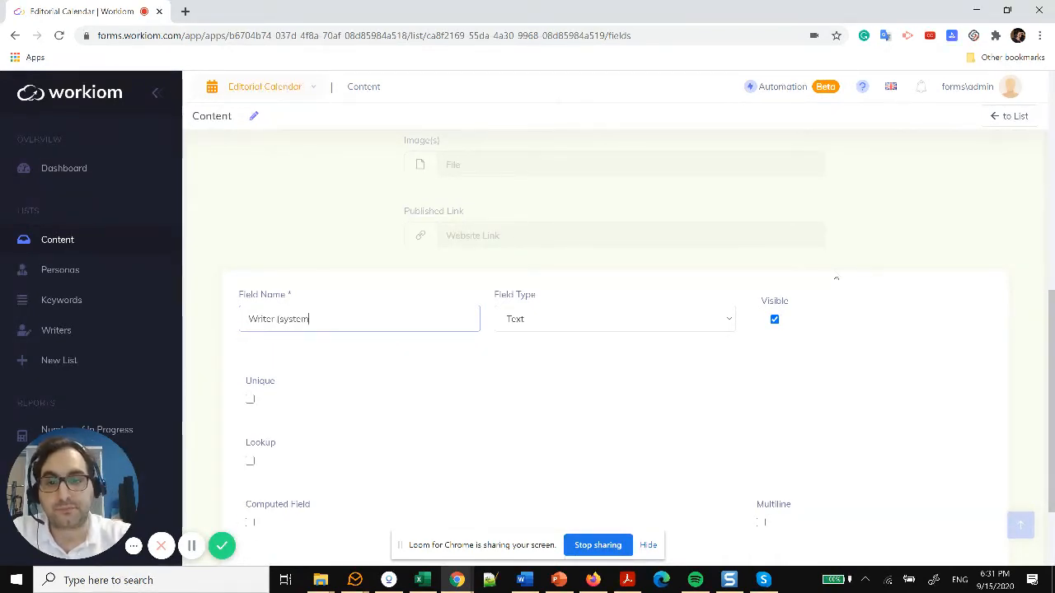
click(646, 319)
click(626, 140)
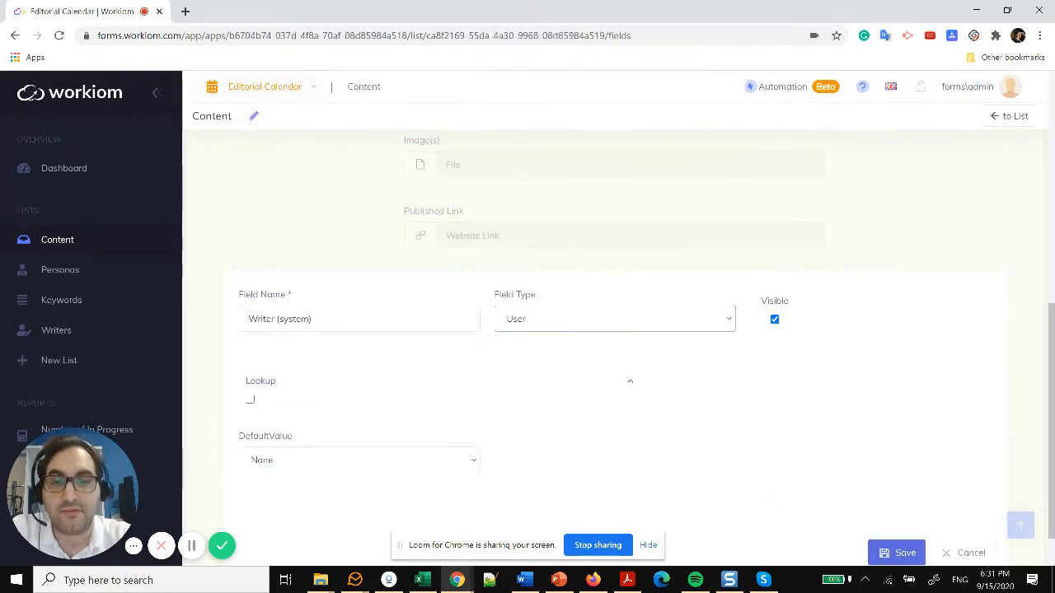
scroll(742, 413, down, 1)
click(894, 495)
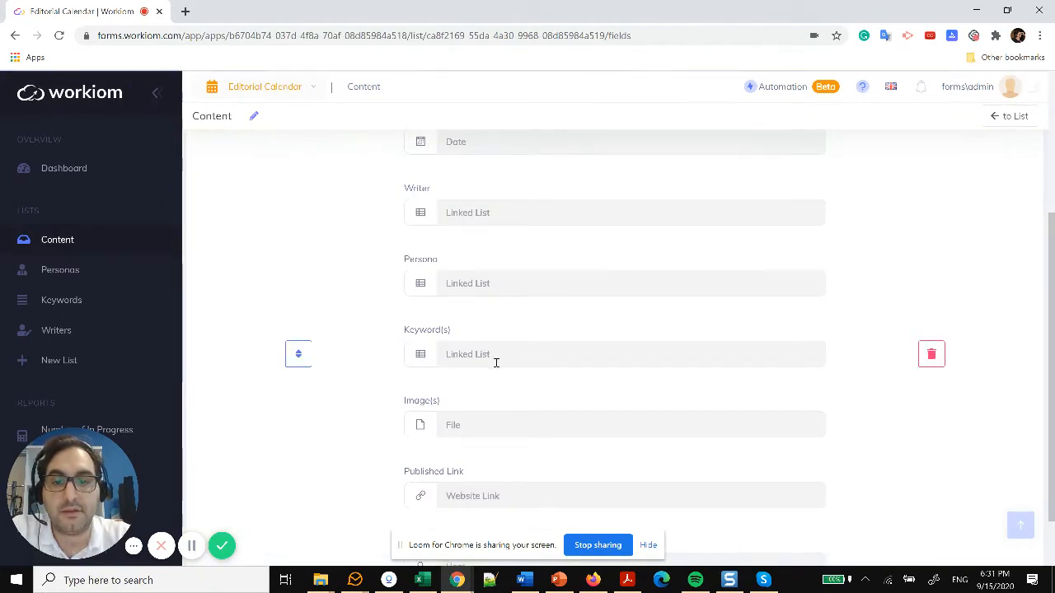
Reorder the Content list's fields so that Writer (system) sits between Publish Date and Writer
drag(320, 303, 339, 175)
scroll(345, 266, up, 2)
scroll(347, 270, up, 2)
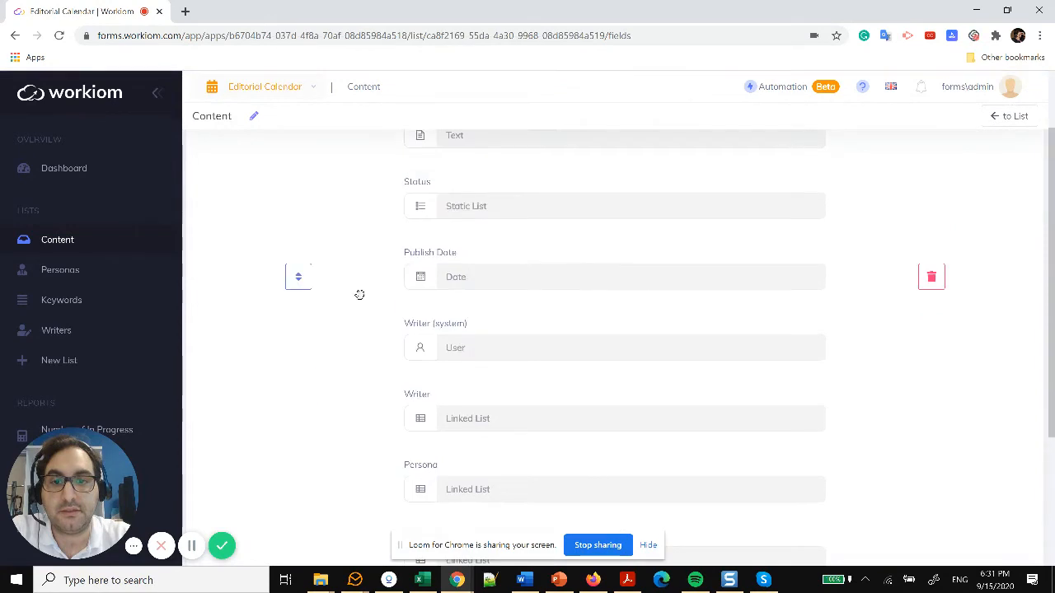
Return to the Content table and move the Writer (system) column directly before the Writer column
click(1000, 118)
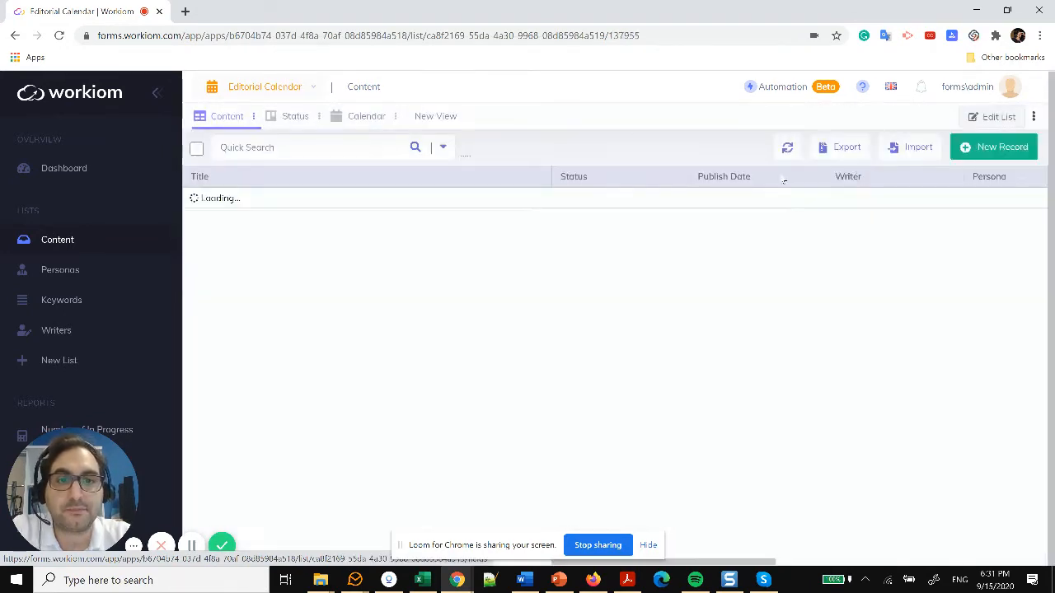
drag(737, 563, 1030, 562)
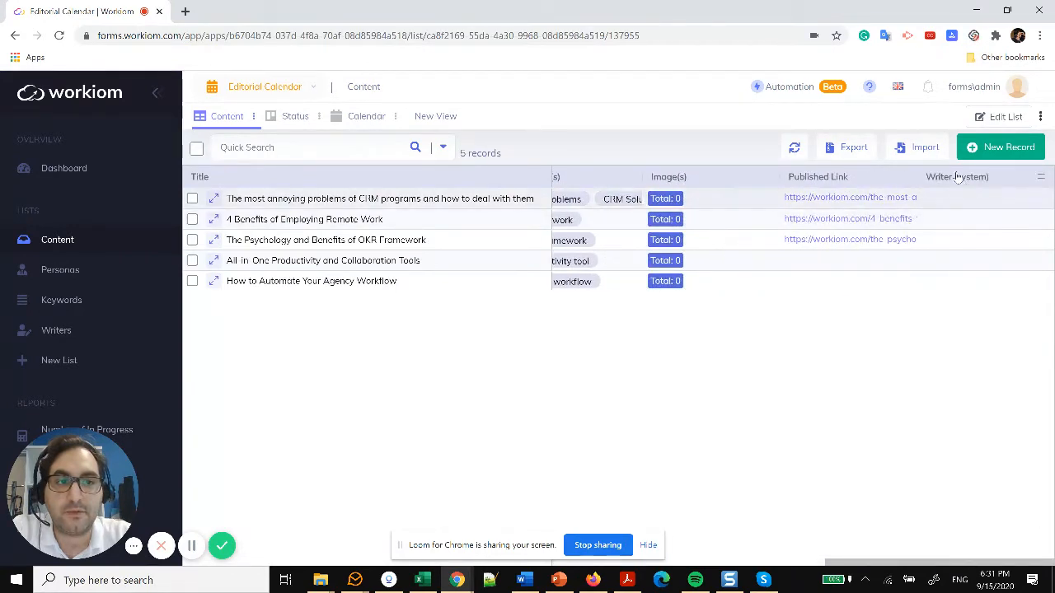
drag(958, 177, 684, 179)
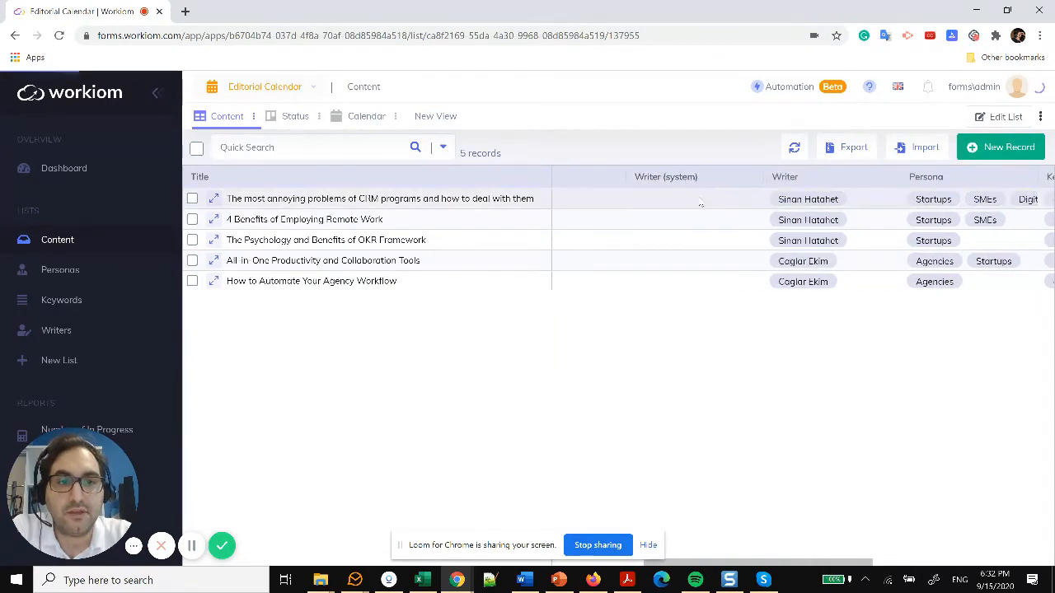
Set the first article's Writer (system) field to the system user who matches its existing writer
click(701, 204)
click(700, 201)
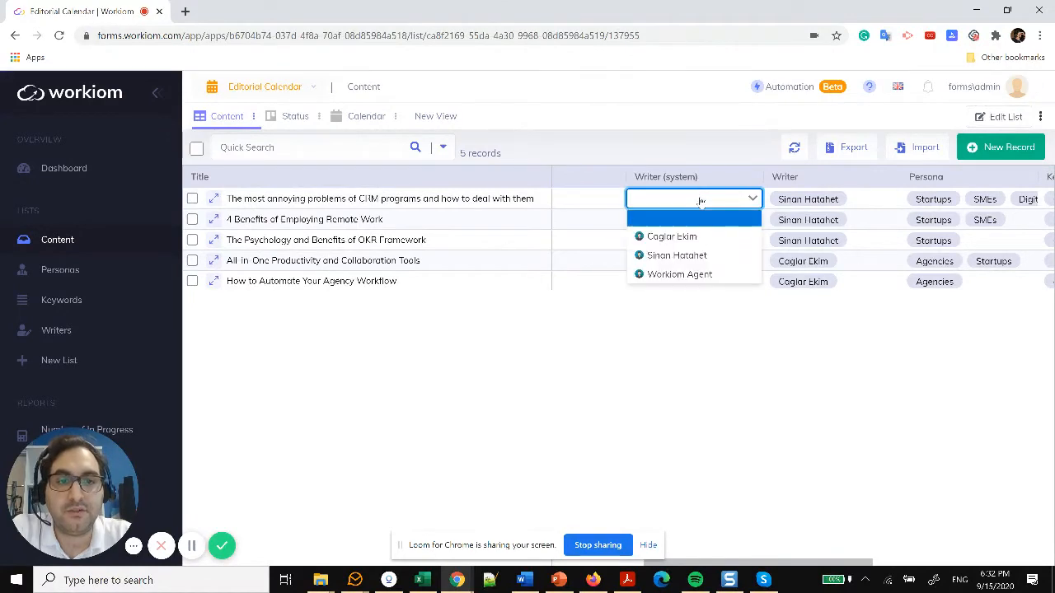
click(679, 258)
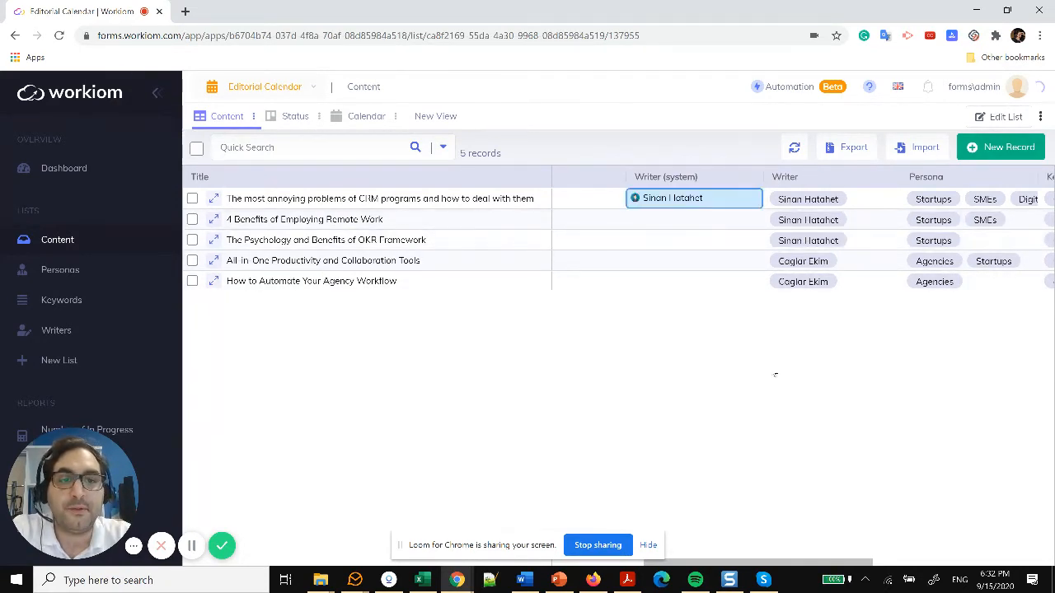
Create a new automation for the Editorial Calendar app and name it "Notify Writer On Creation"
click(792, 89)
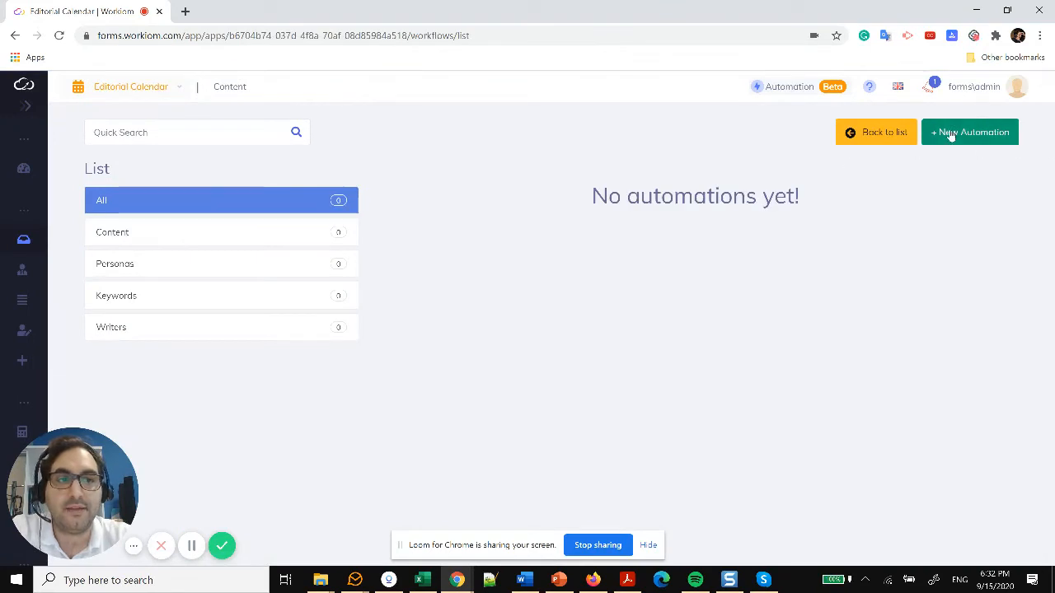
click(948, 133)
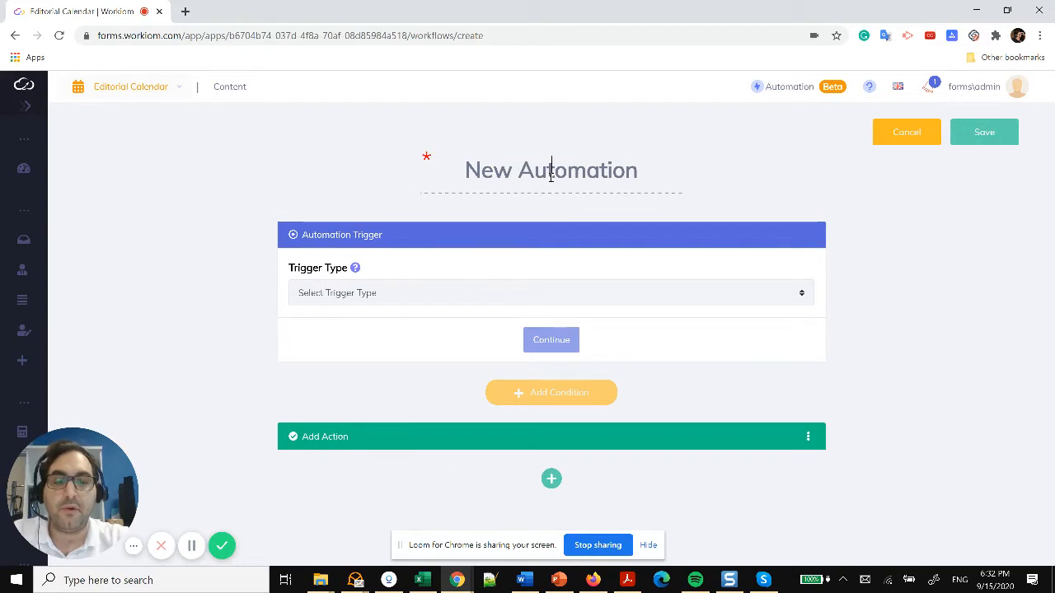
text(Notif)
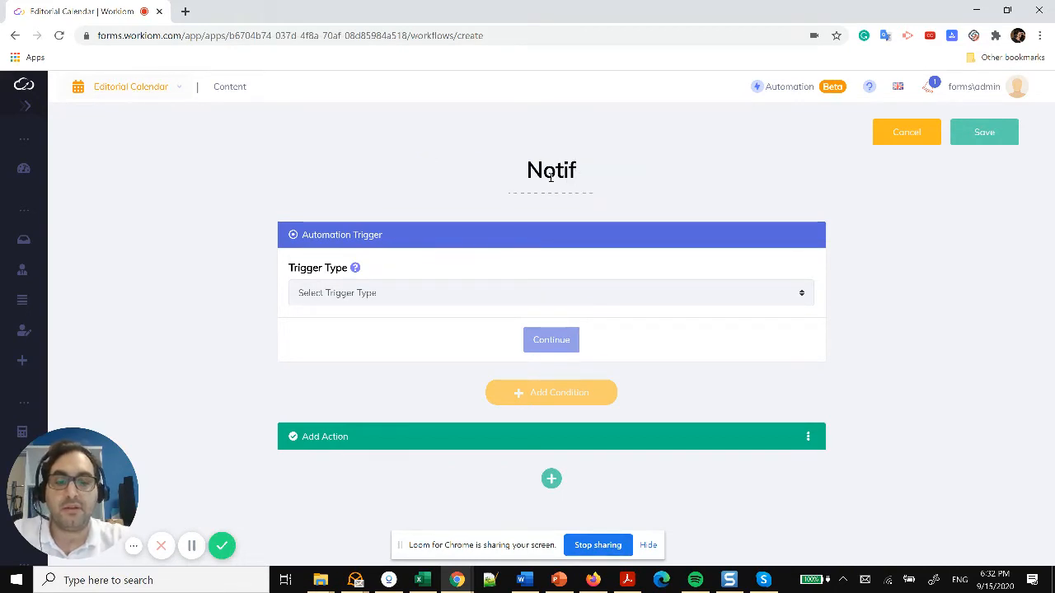
text(y Write)
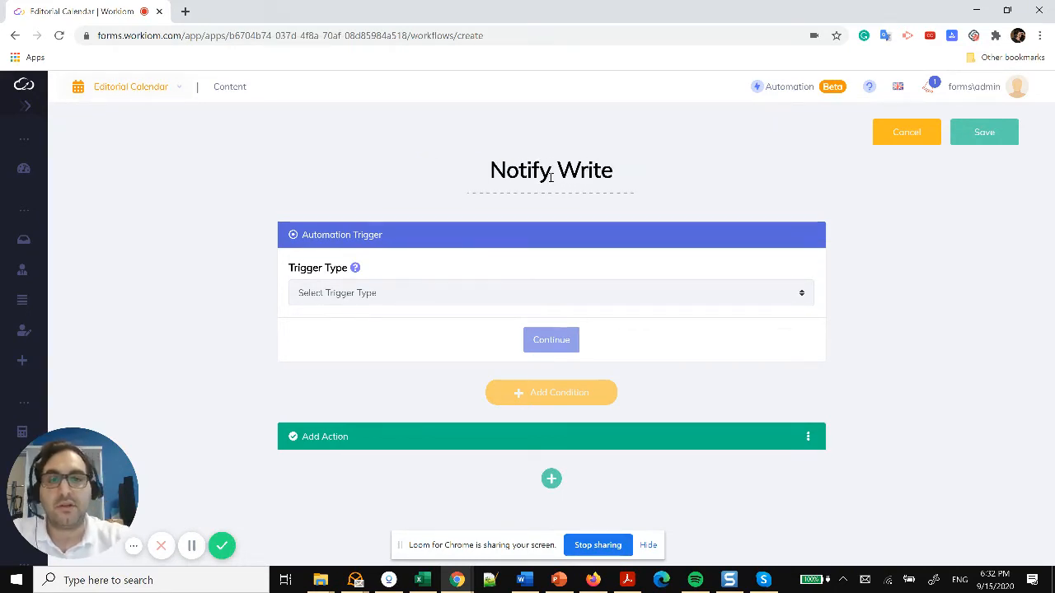
text(r On C)
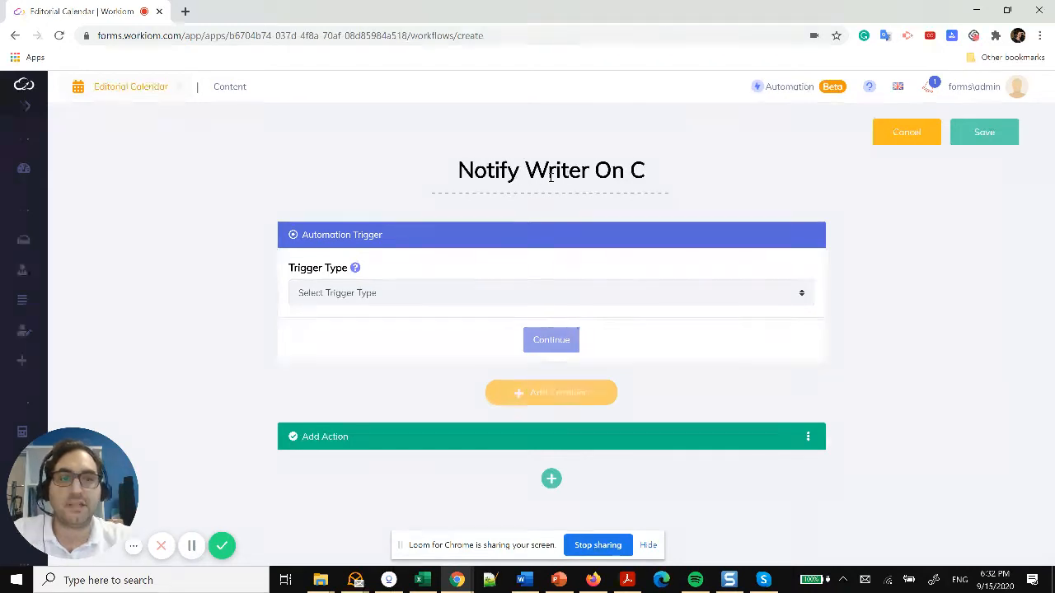
text(reation)
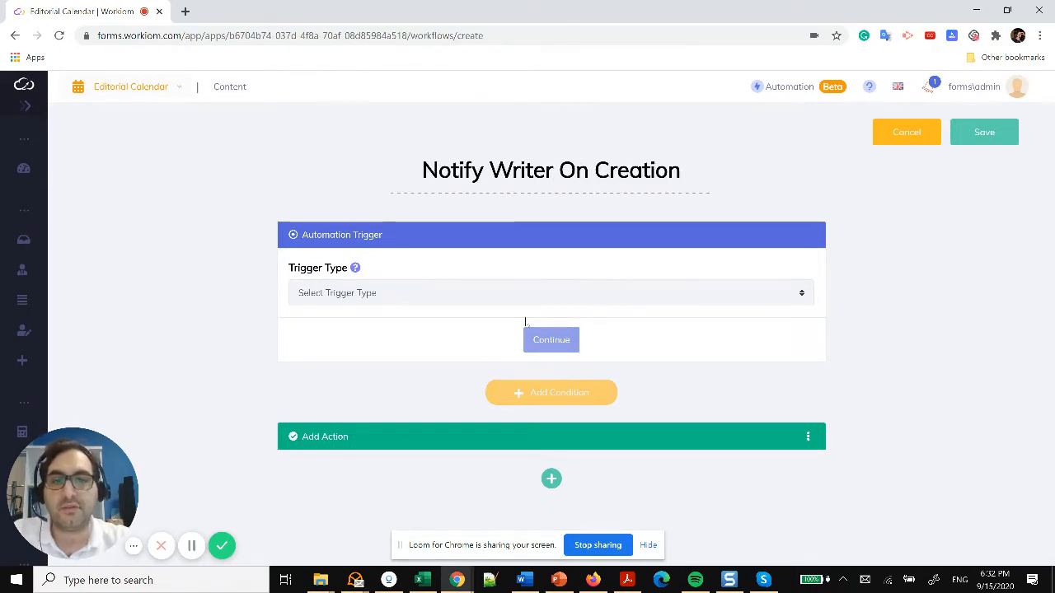
Set the automation's trigger type to Record Created and choose the Content list for it
click(522, 299)
click(483, 339)
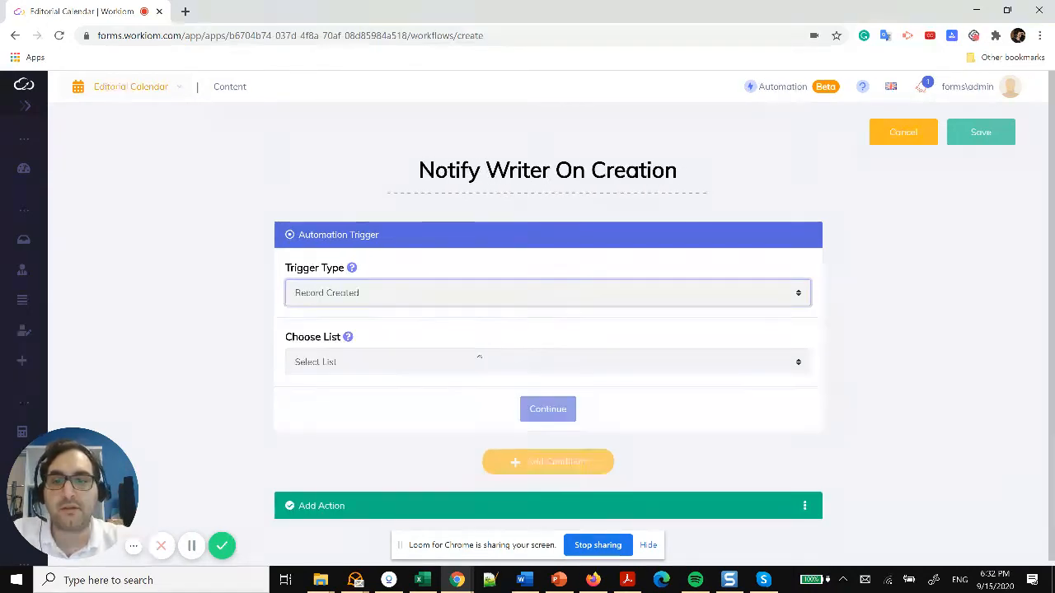
click(365, 367)
click(357, 410)
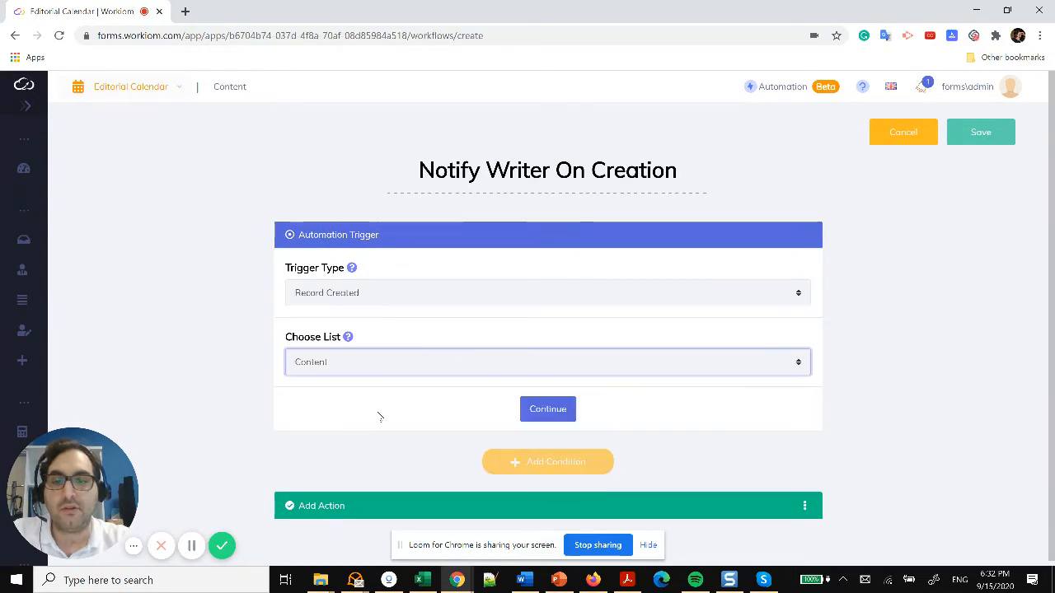
Confirm the automation trigger and set the action type to Notify User
click(549, 410)
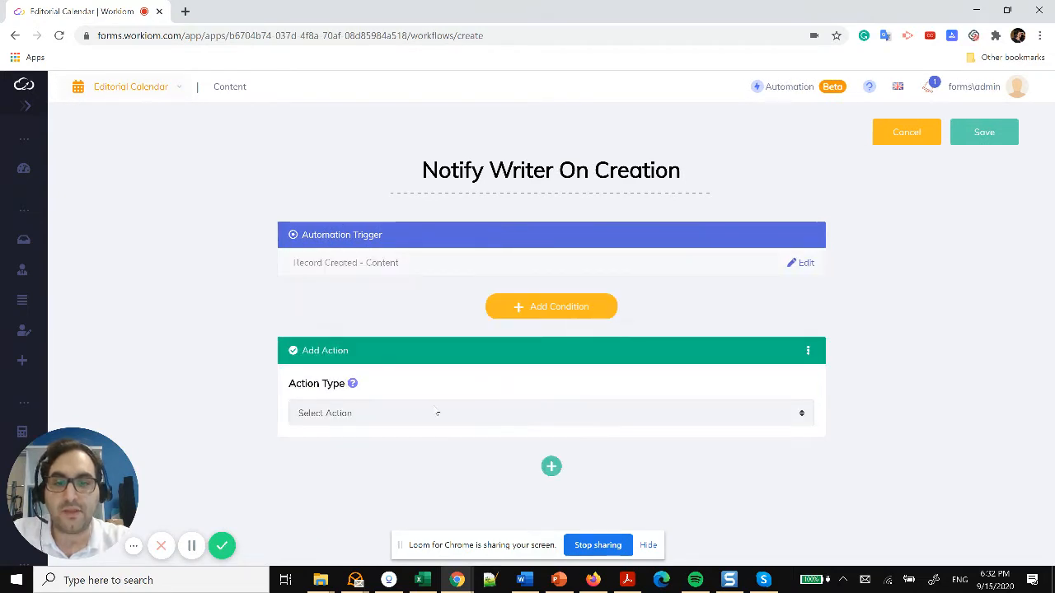
click(404, 416)
click(350, 510)
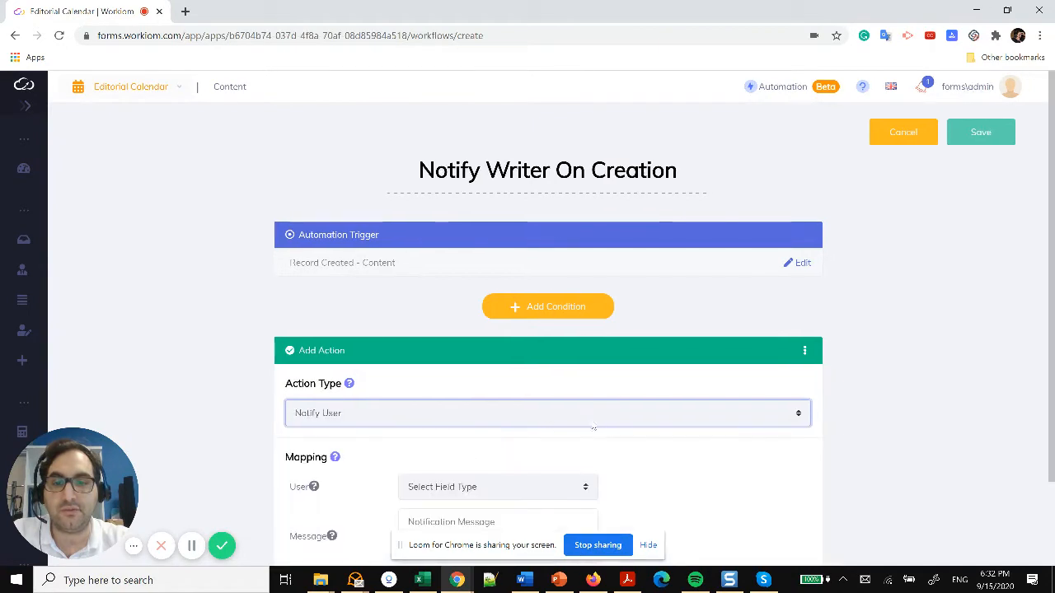
Map the action's user dynamically to the Writer (system) field
scroll(470, 322, down, 1)
click(473, 384)
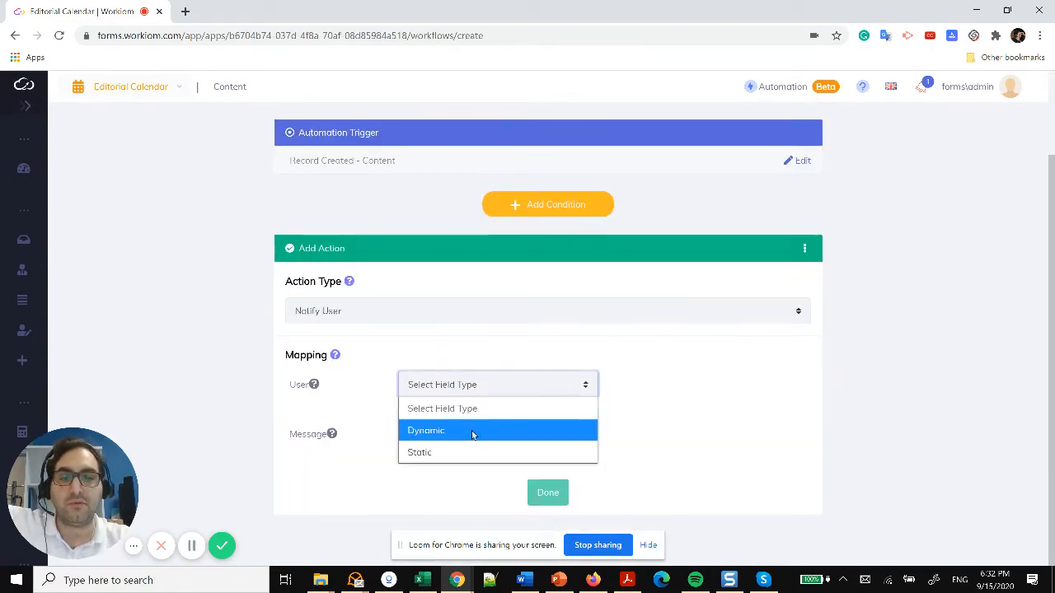
click(467, 437)
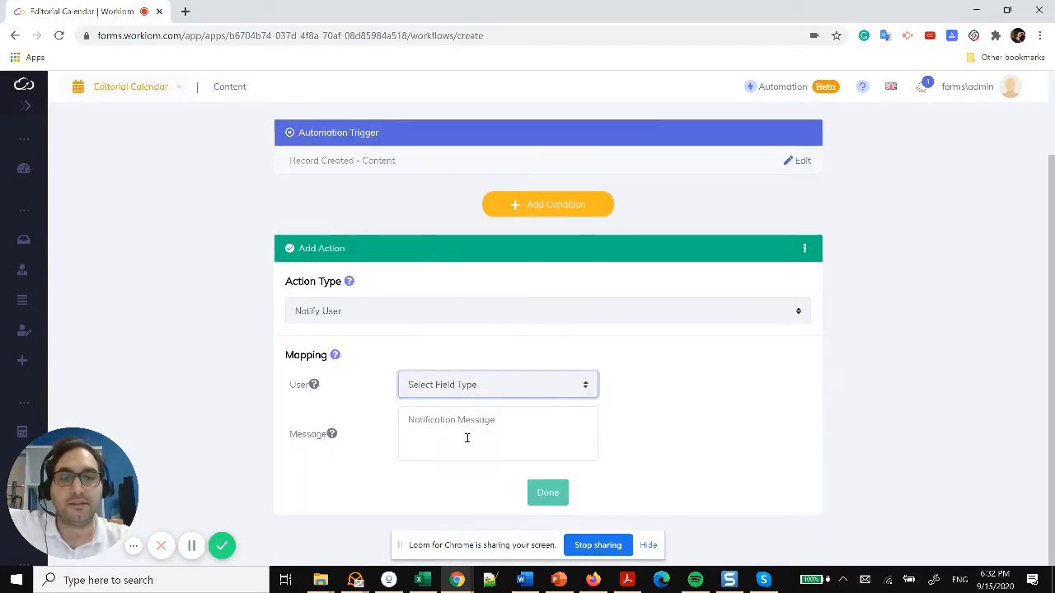
click(670, 385)
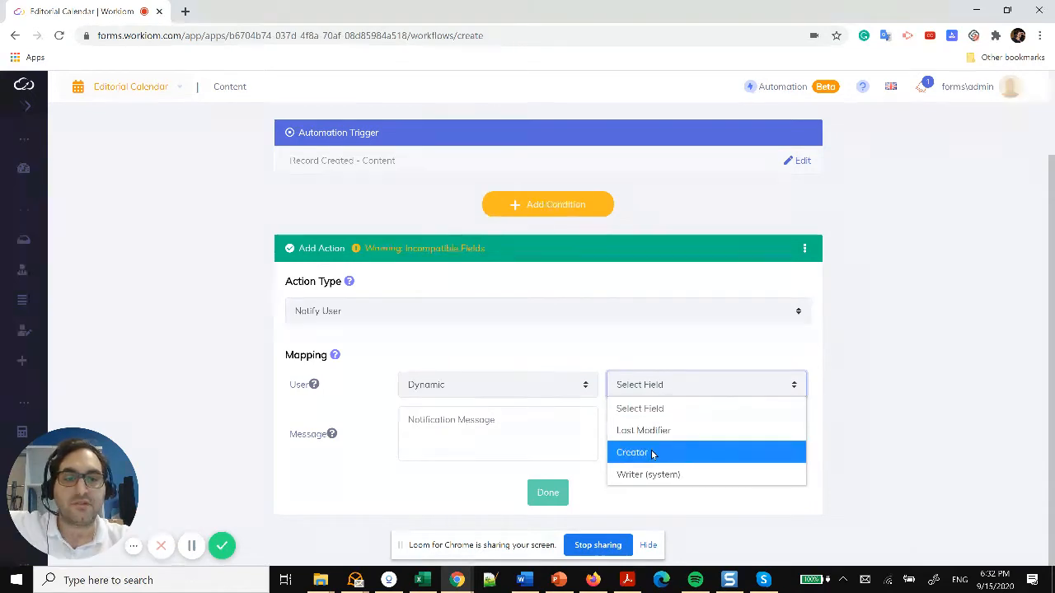
click(626, 474)
Write the notification message "A new task has been assigned to you."
click(445, 439)
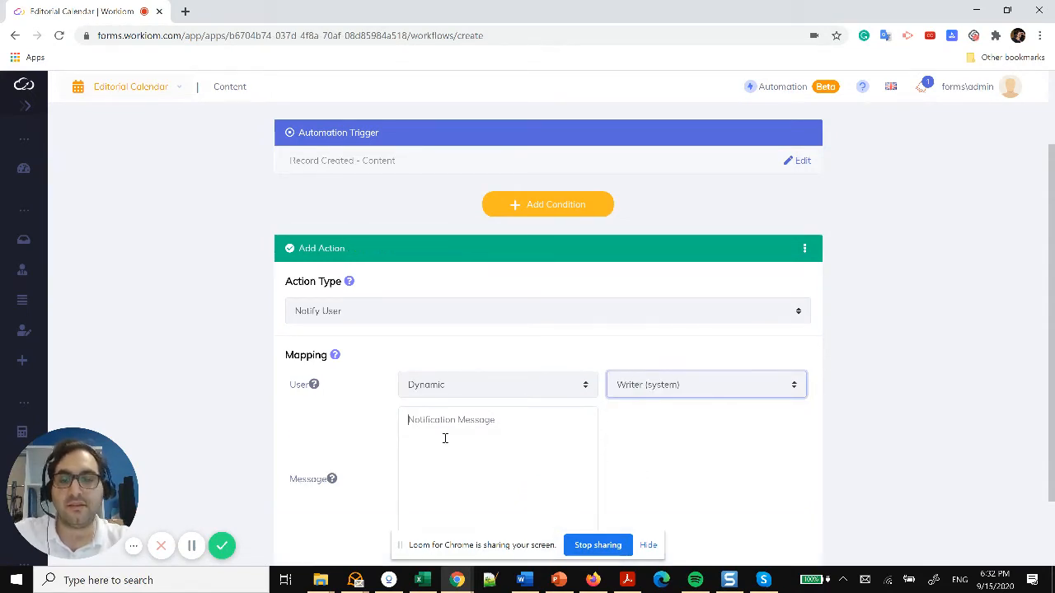
text(^)
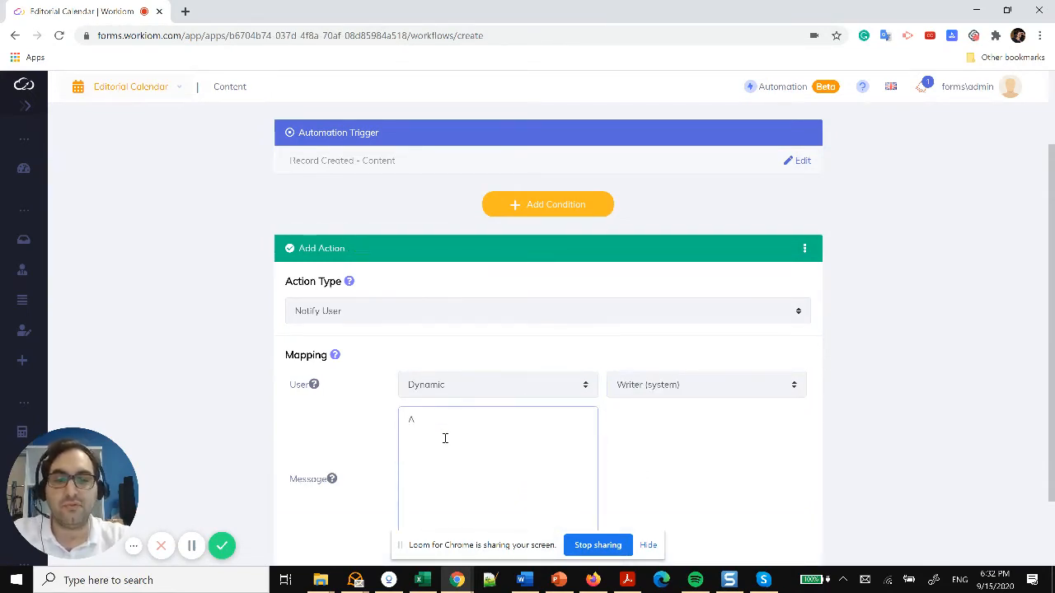
text( new d)
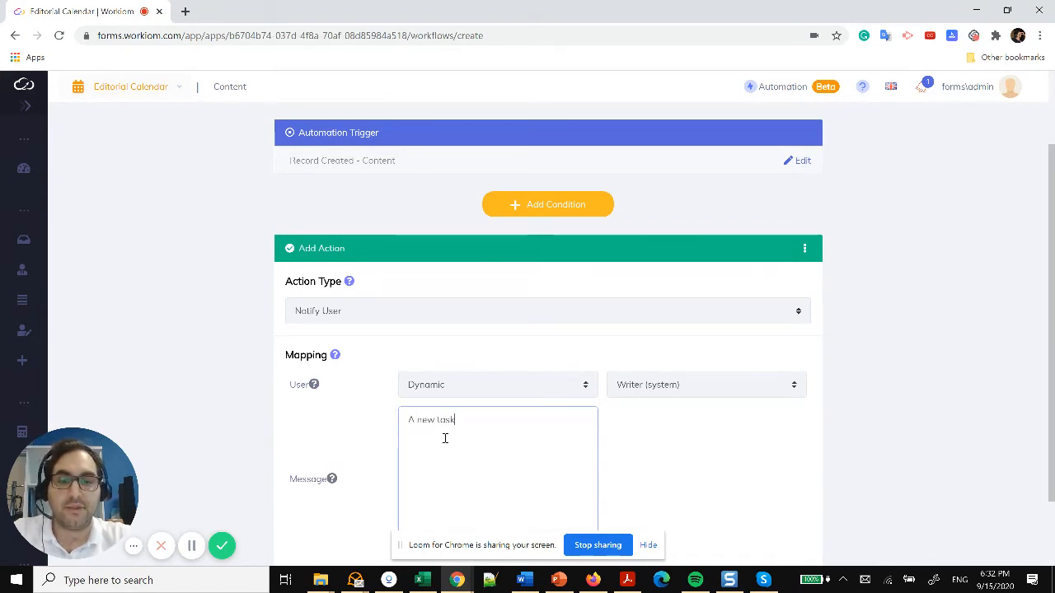
text(ask has bee)
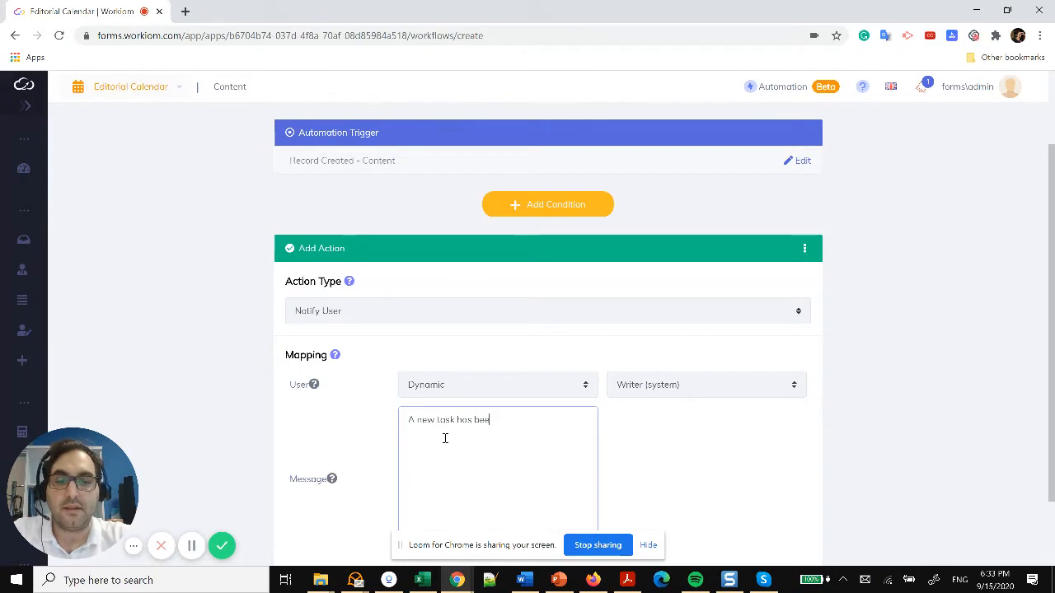
text(n a)
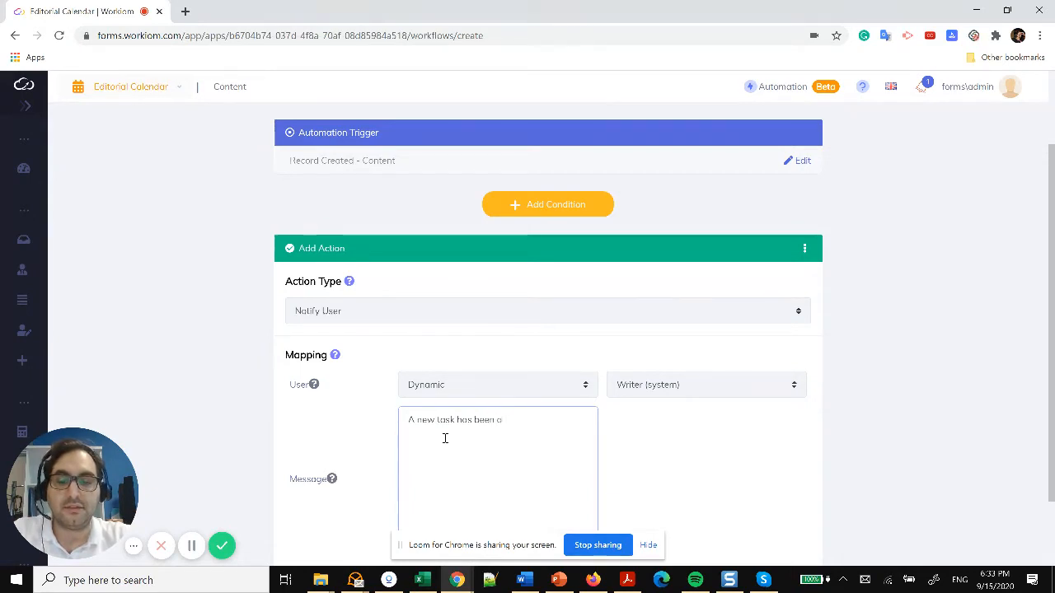
text(ssigned to you)
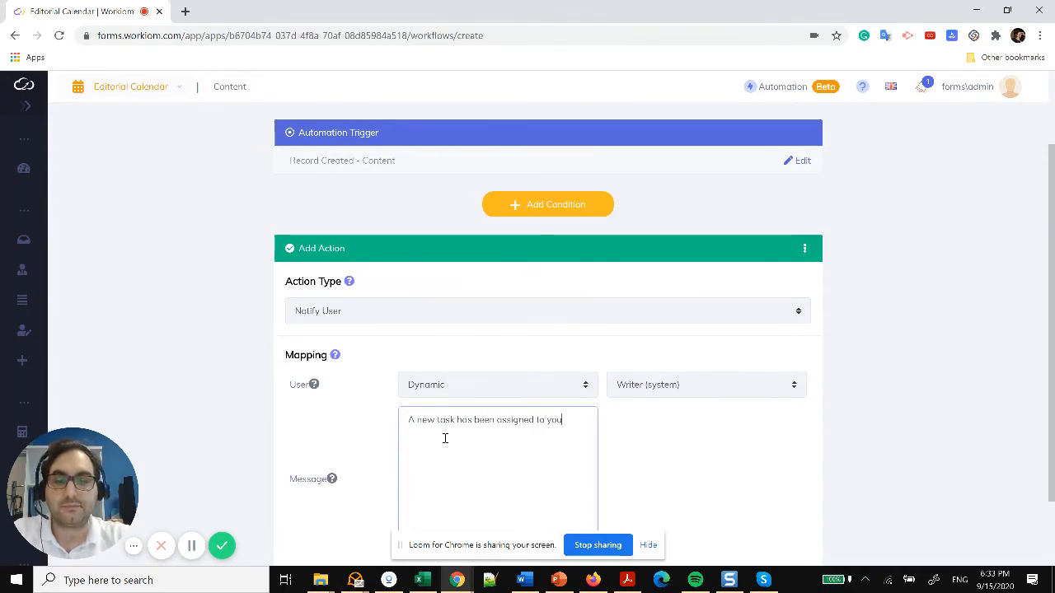
scroll(610, 413, down, 1)
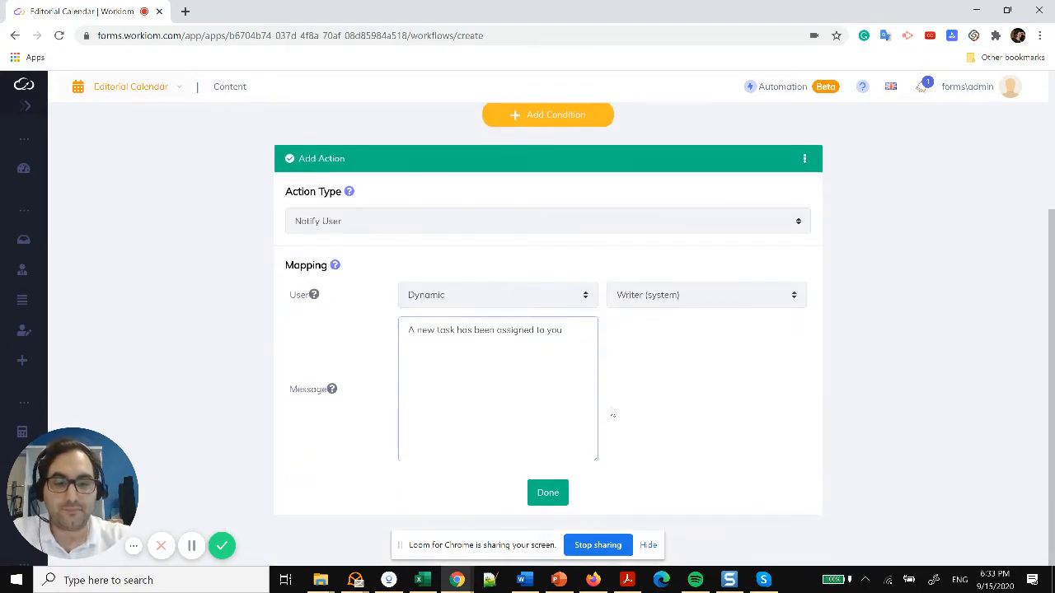
text(. {)
key(BackSpace)
key(BackSpace)
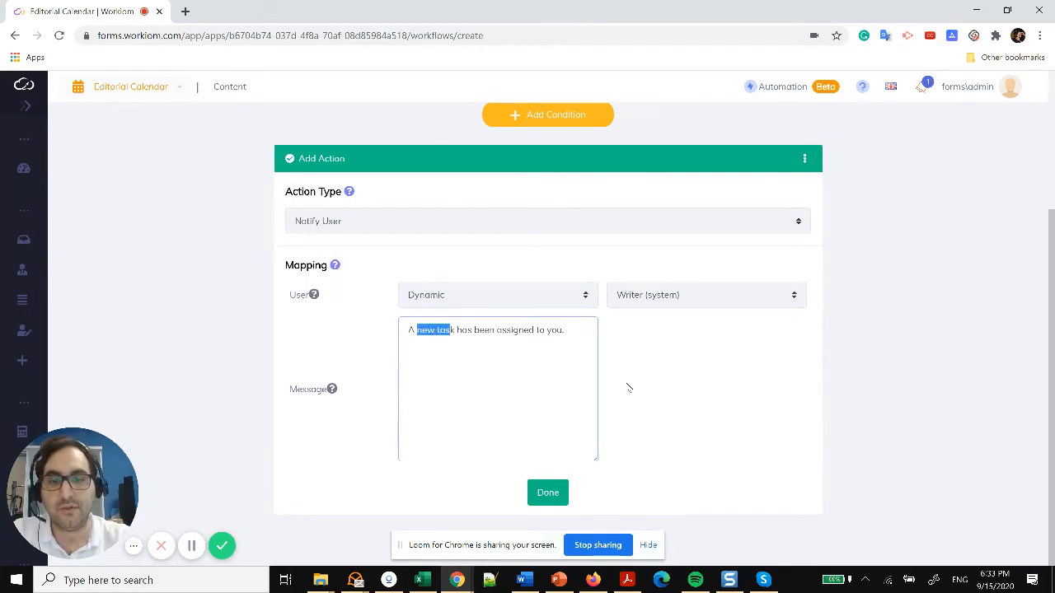
Replace "new task" in the message with "new article entitled" followed by the dynamic Title field
key(BackSpace)
text(new article)
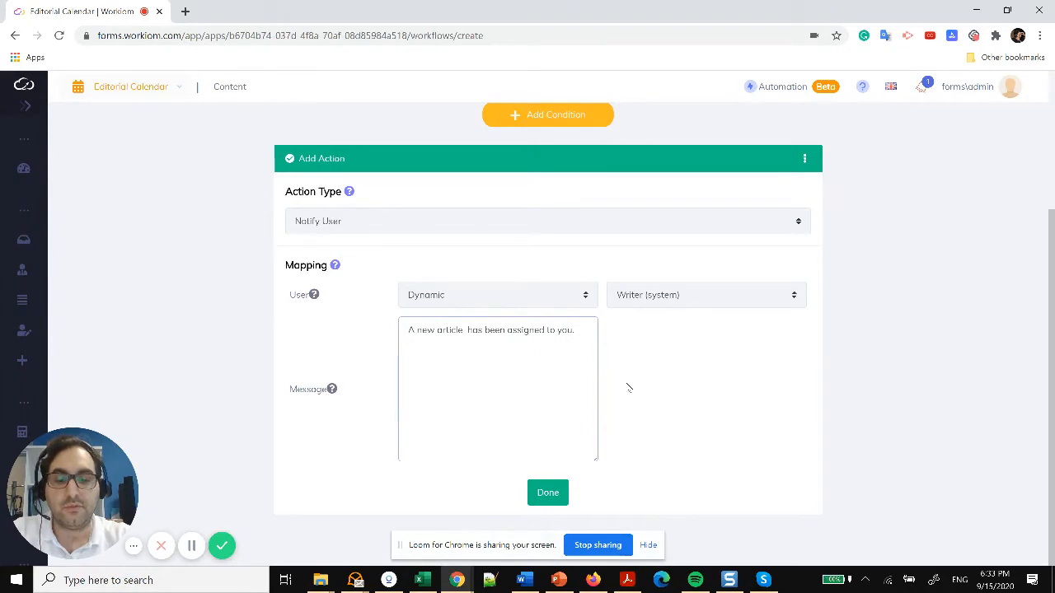
text(ntitled )
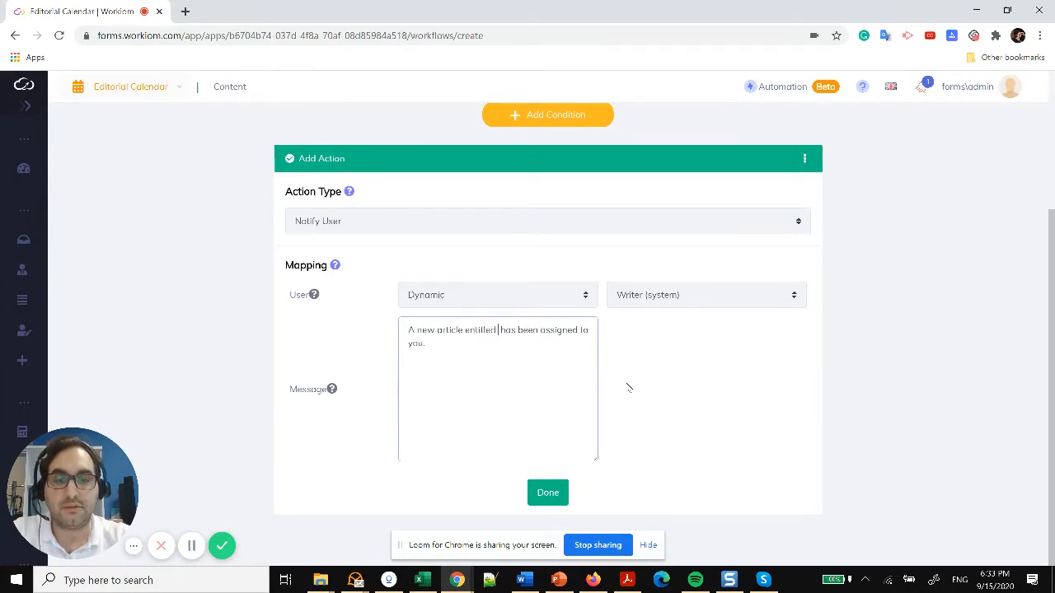
text({{)
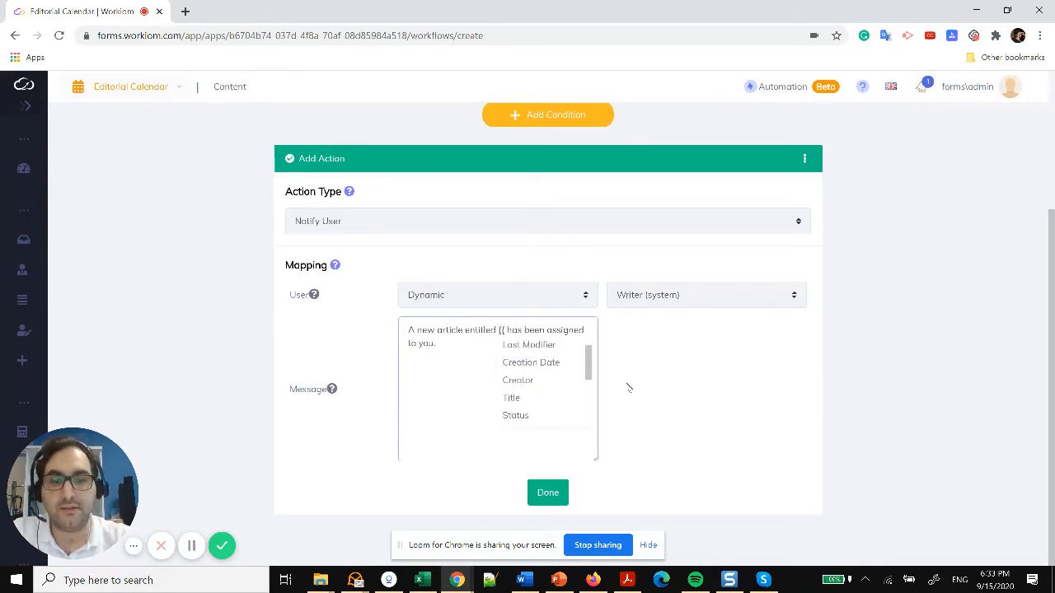
key(Down)
key(Down)
key(Return)
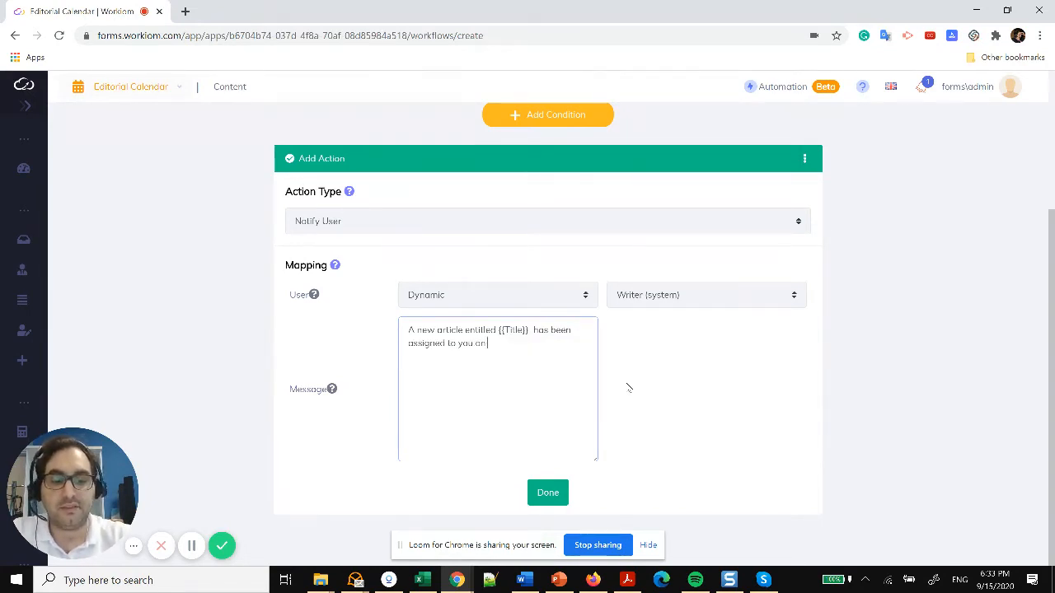
Extend the end of the message with "on" and the dynamic Creation Date field, then finish the action and save the automation
text({{)
key(Down)
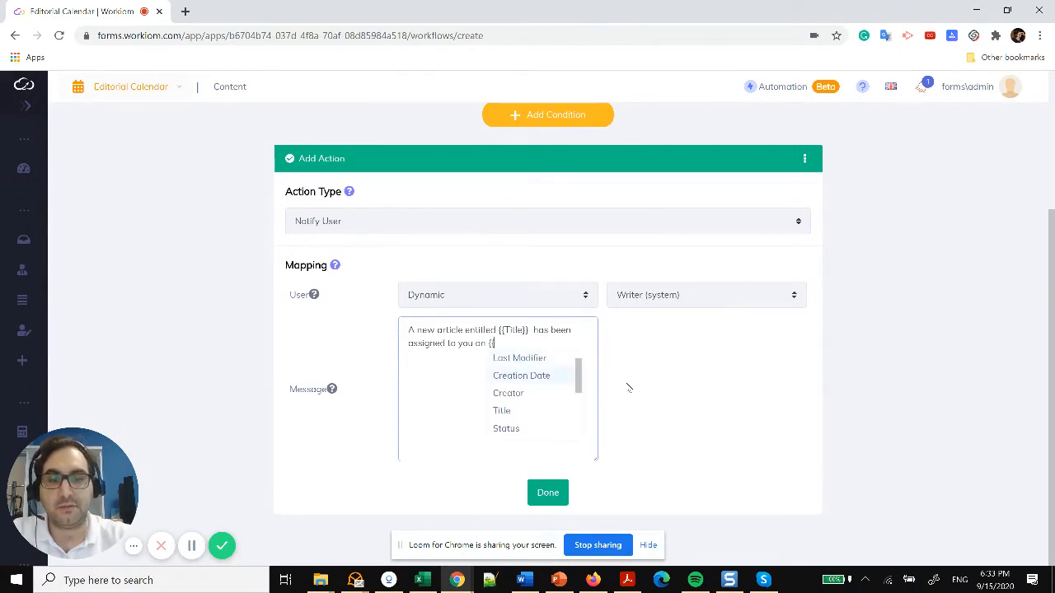
key(Return)
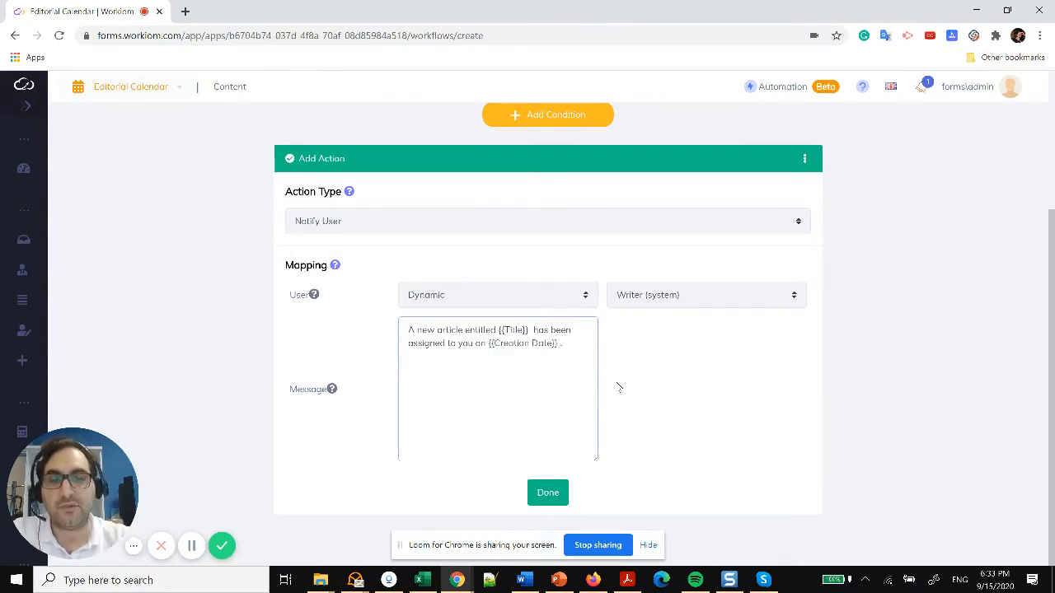
click(548, 492)
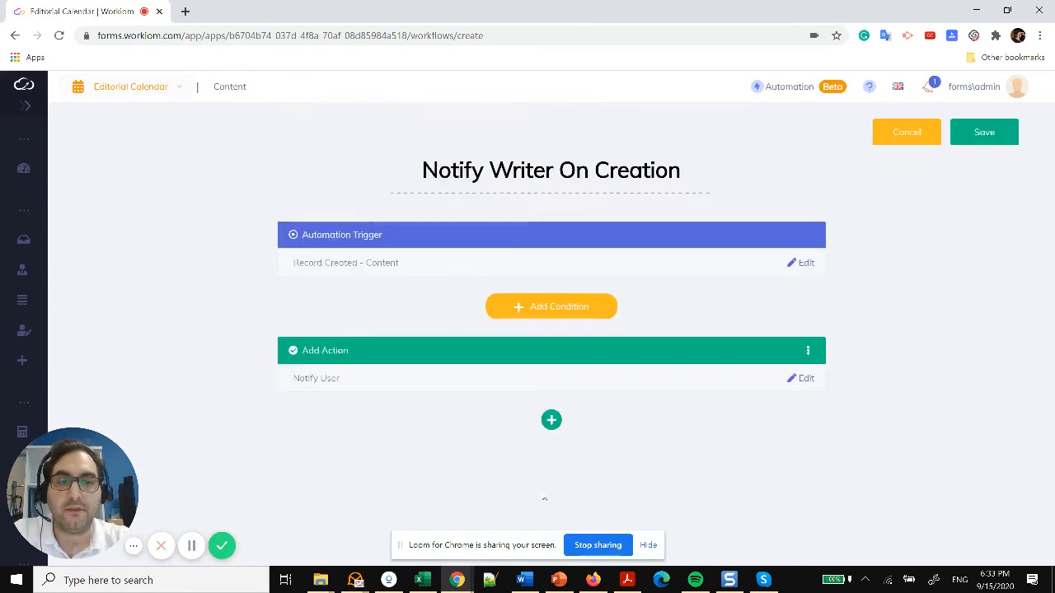
click(982, 132)
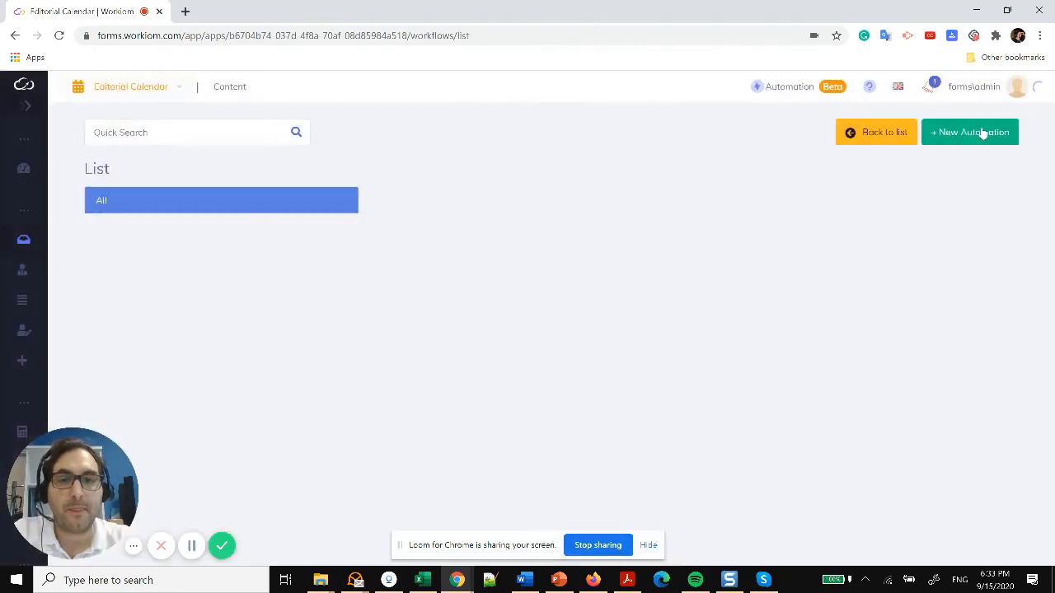
Return to the Content list and set the second article's Writer (system) field to the system user matching its existing writer
mouse_move(23, 239)
click(58, 246)
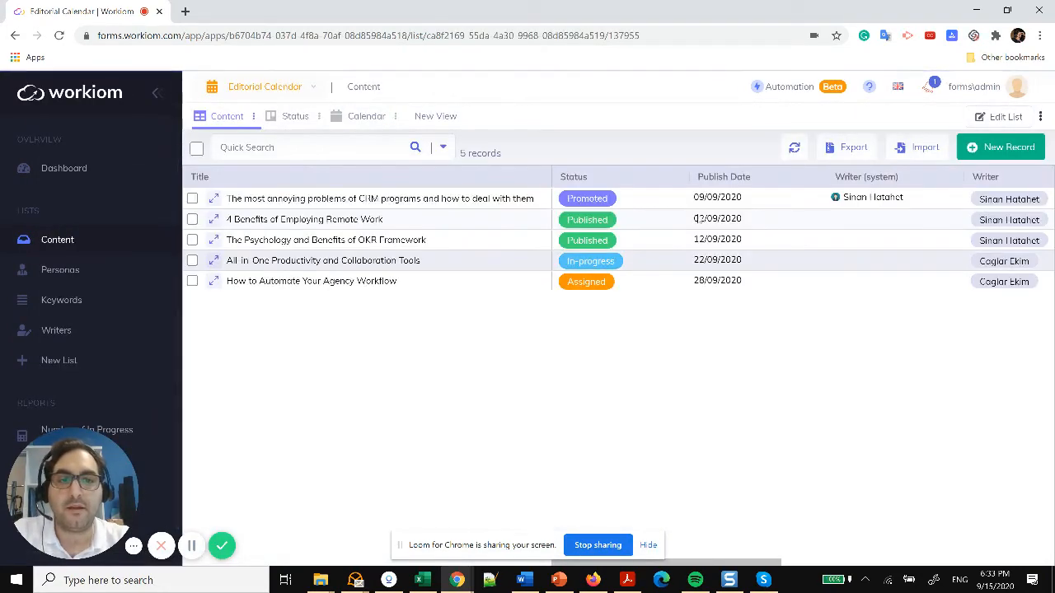
click(876, 219)
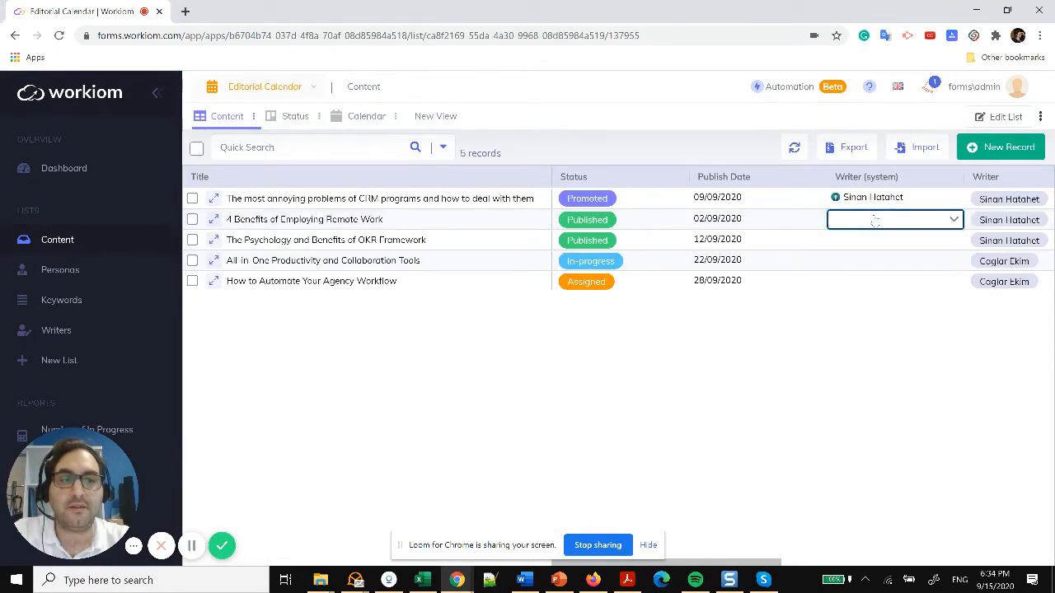
click(873, 276)
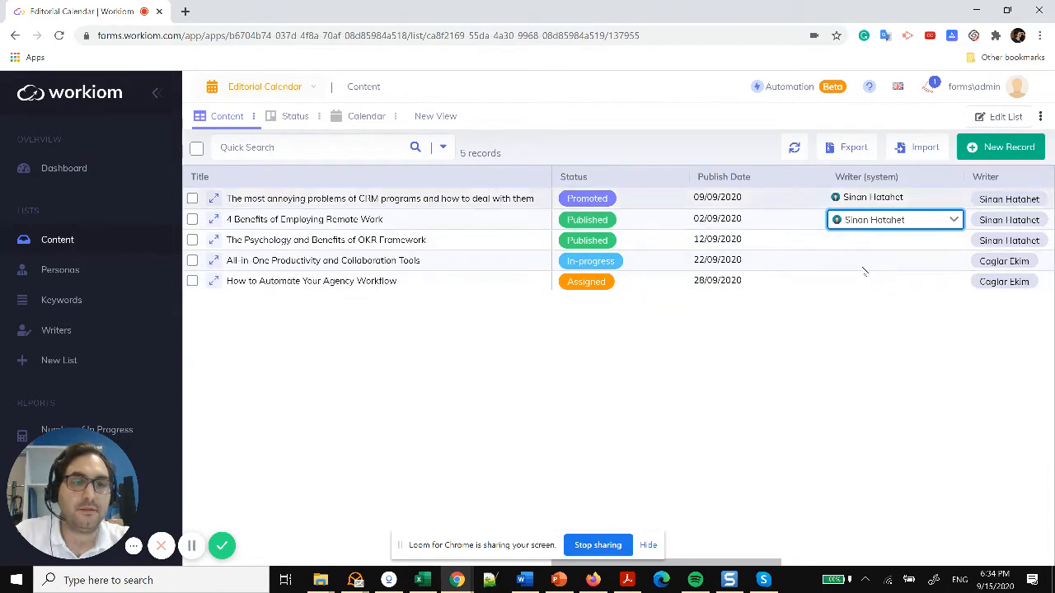
click(865, 241)
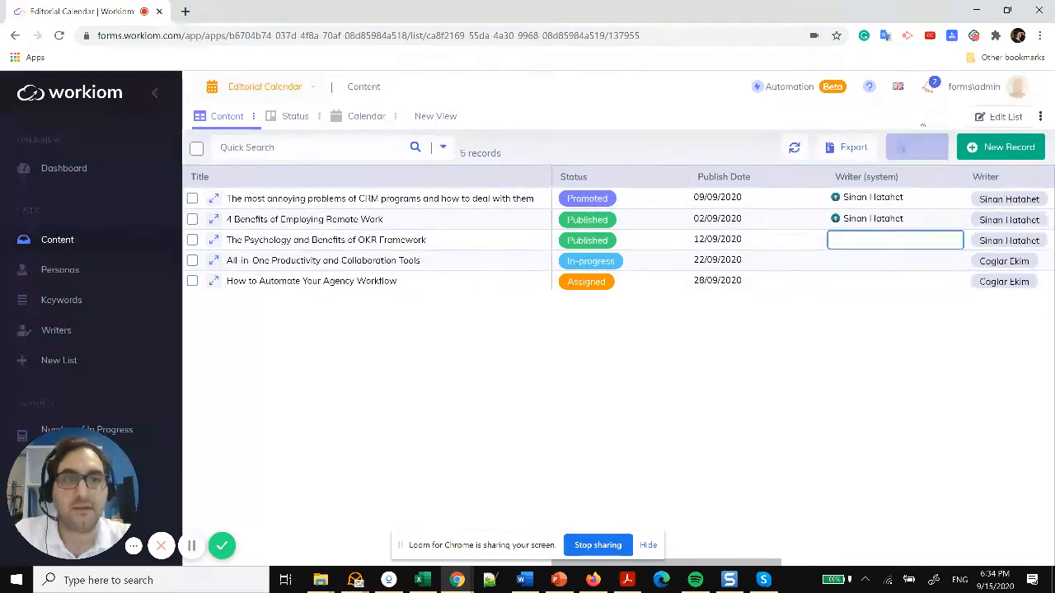
Archive both Editorial Calendar assignment notifications in the inbox and view the archived notifications
click(928, 91)
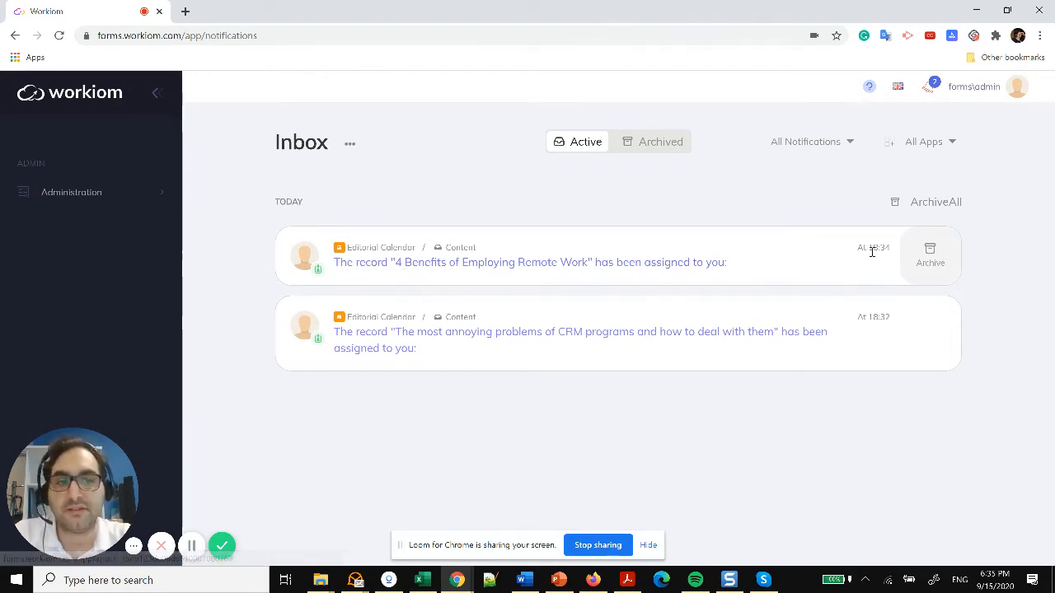
click(924, 270)
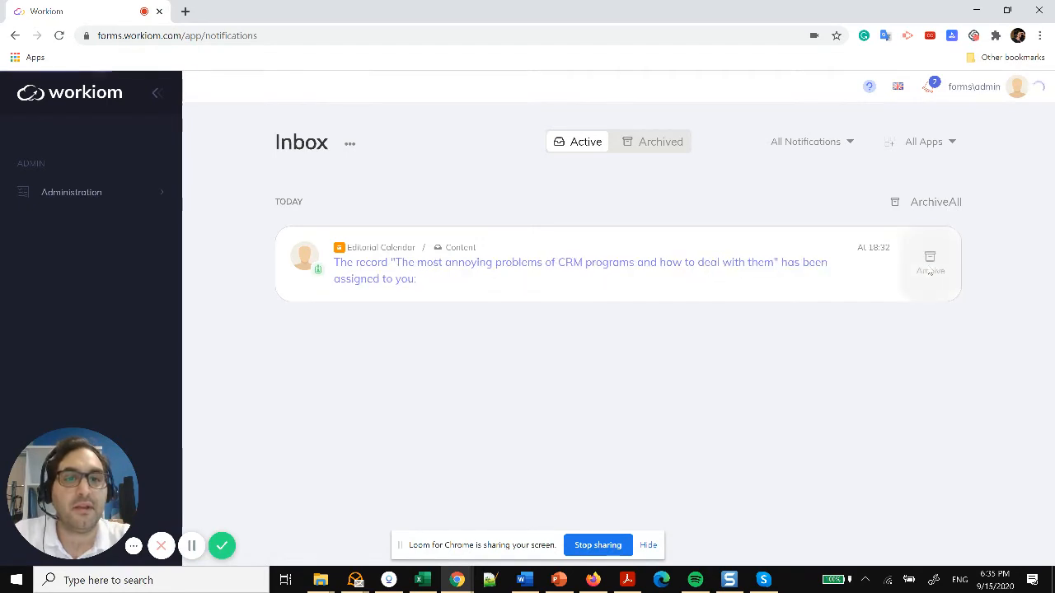
click(928, 268)
click(660, 141)
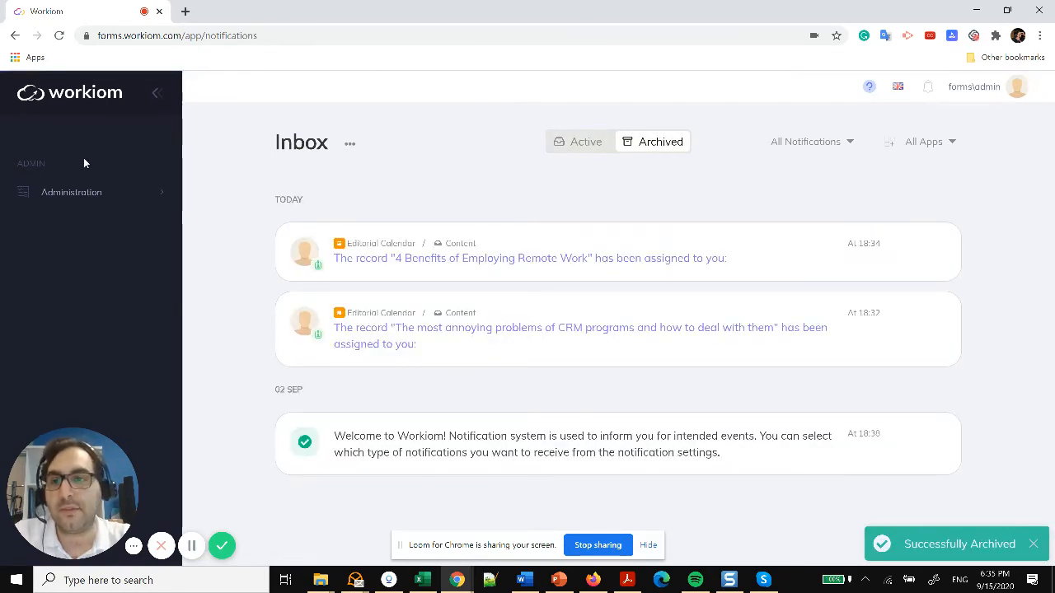
Return to the Content list and open its field editor to review the existing fields
click(15, 37)
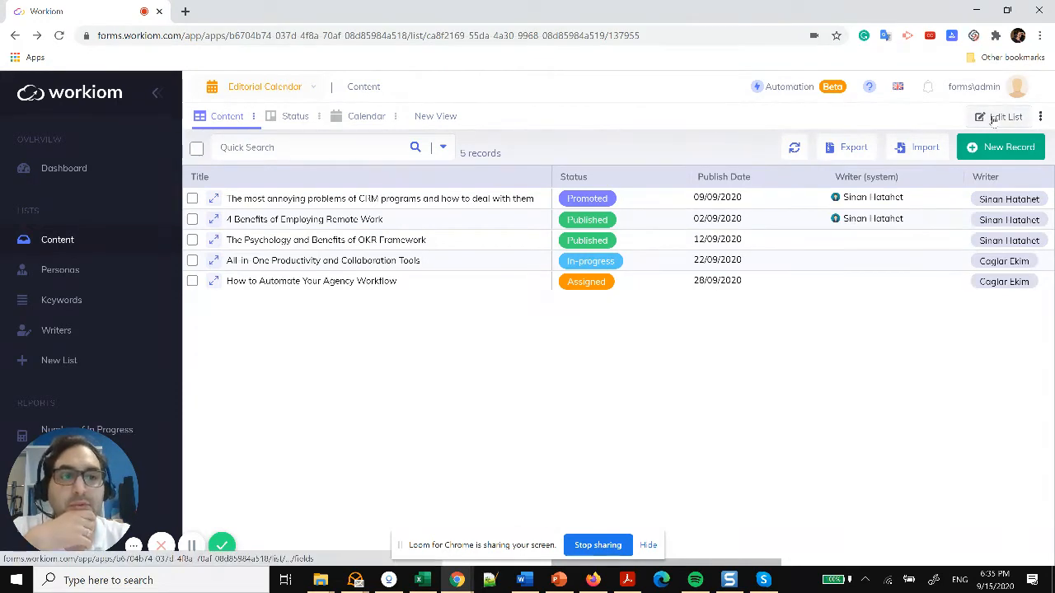
click(995, 119)
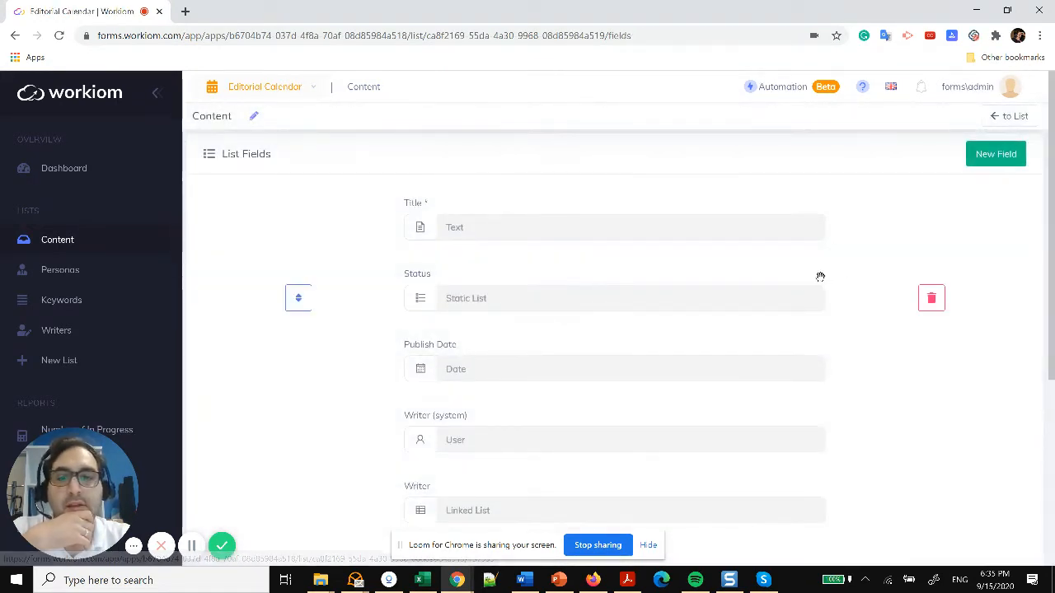
scroll(794, 297, down, 4)
scroll(602, 324, down, 1)
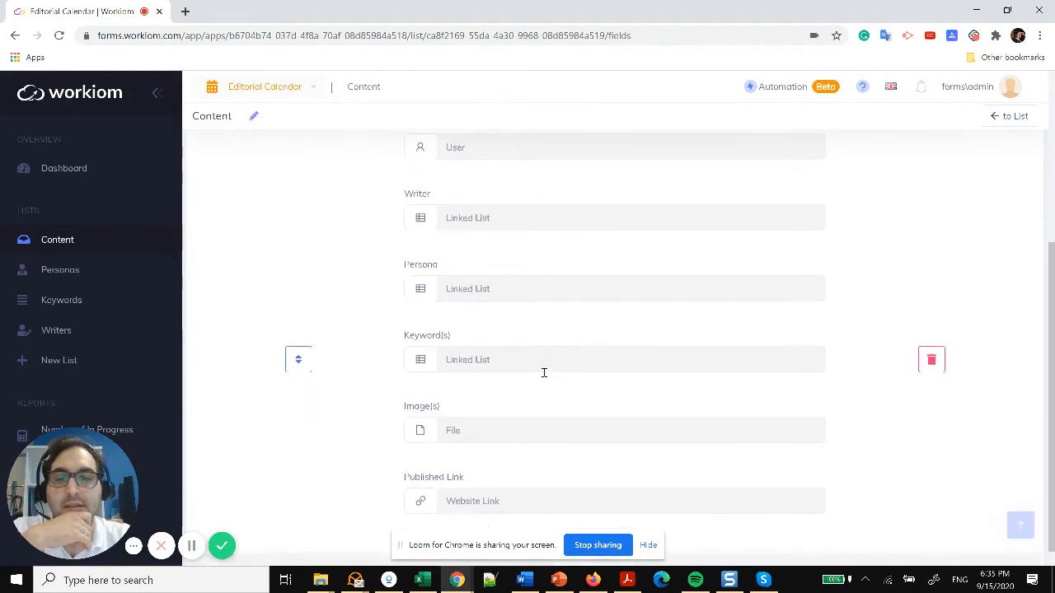
scroll(466, 380, up, 2)
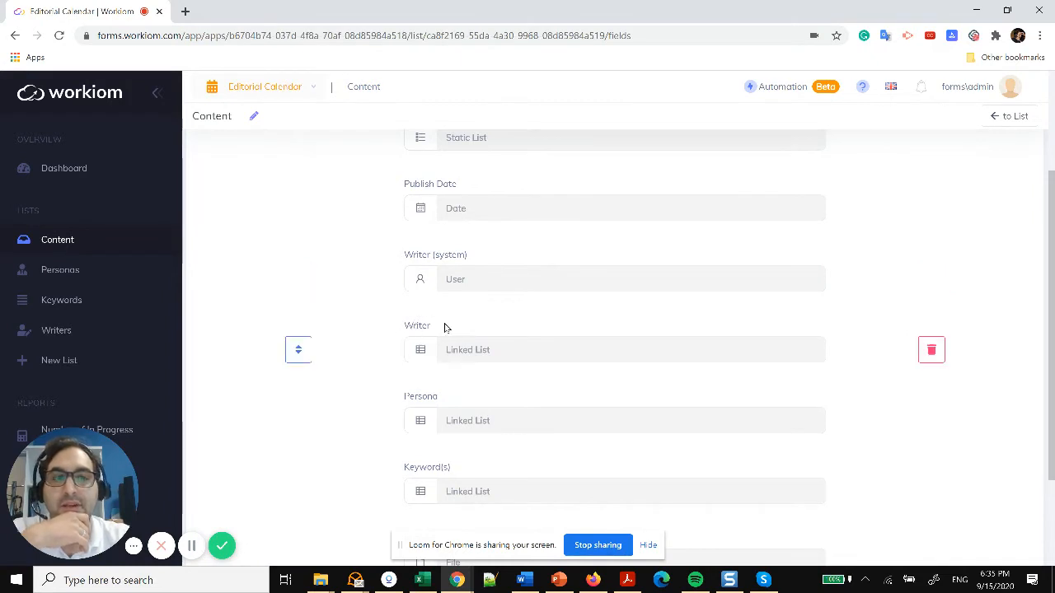
scroll(1006, 270, up, 2)
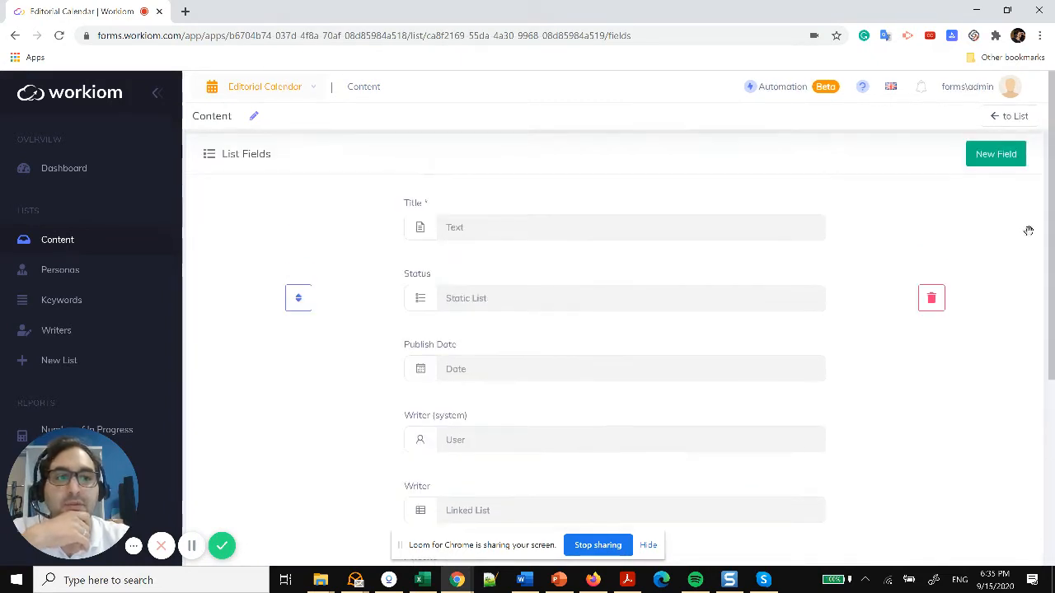
Add a new field named "Writer Email" to the Content list and set its type to Email
click(995, 156)
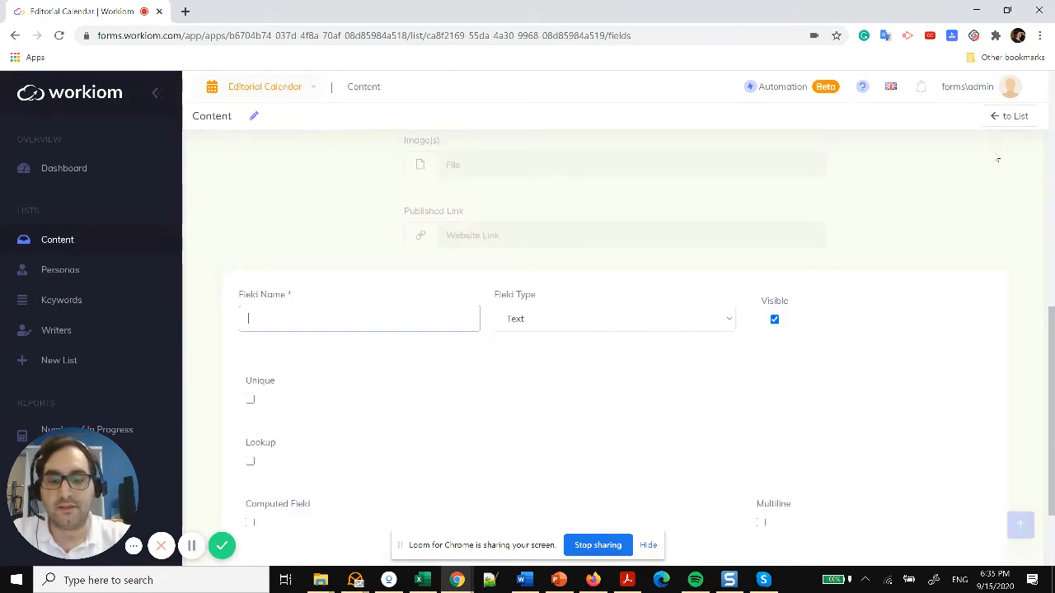
text(Write)
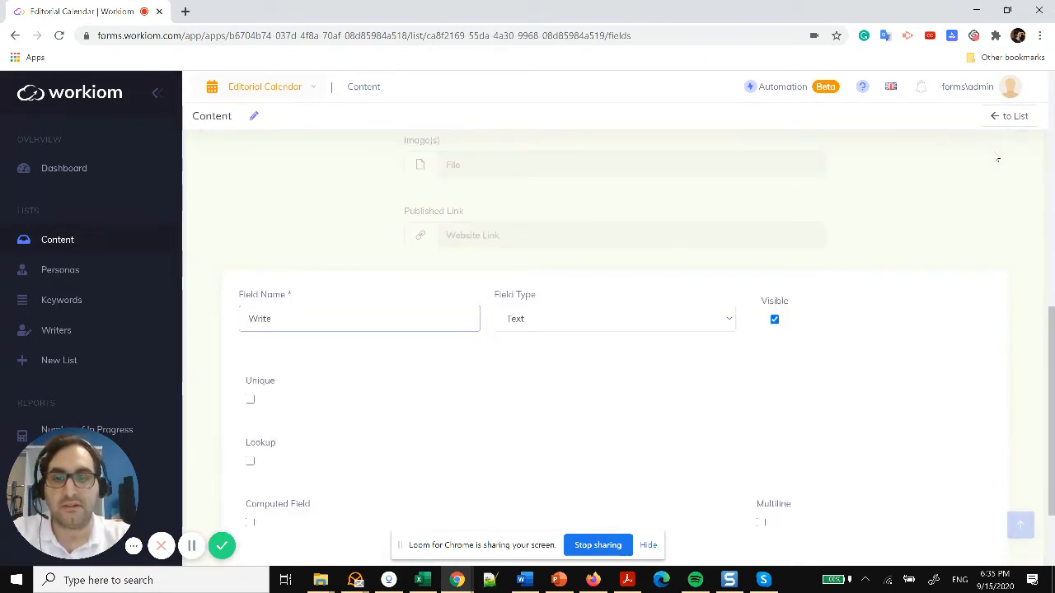
text(r Email)
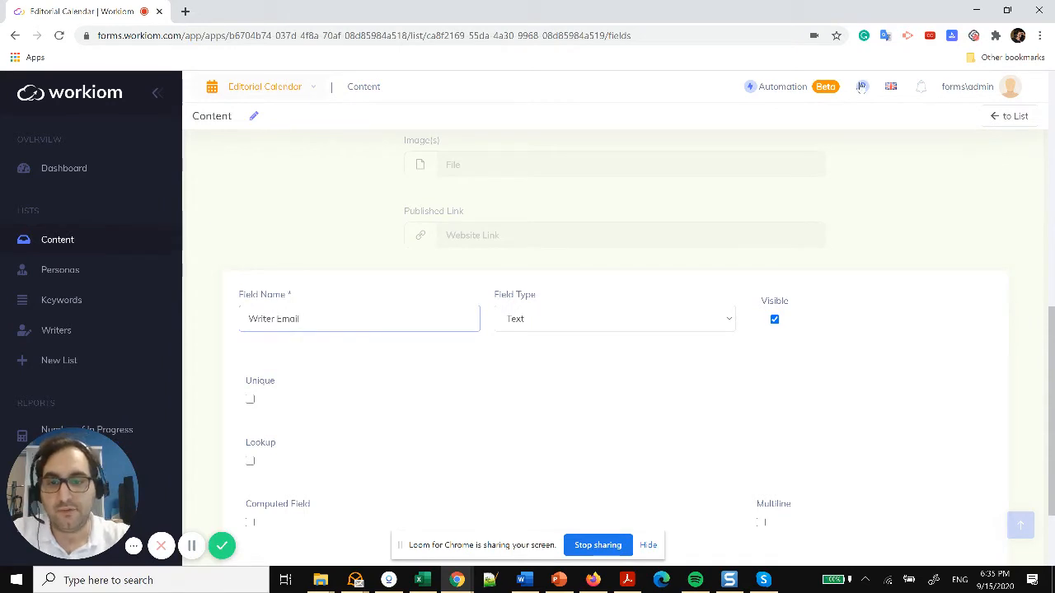
click(56, 330)
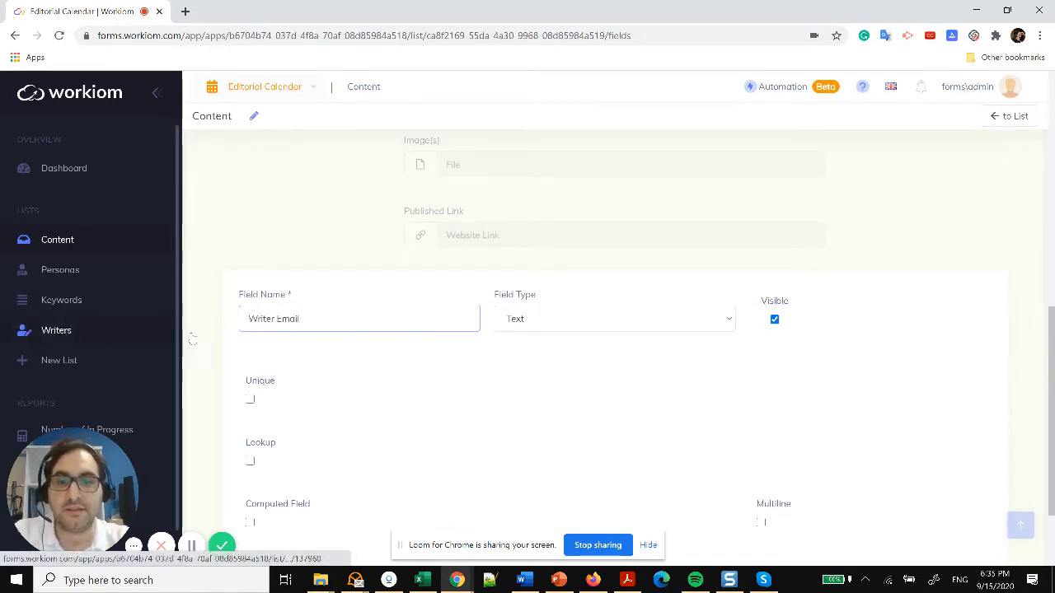
click(530, 323)
click(547, 184)
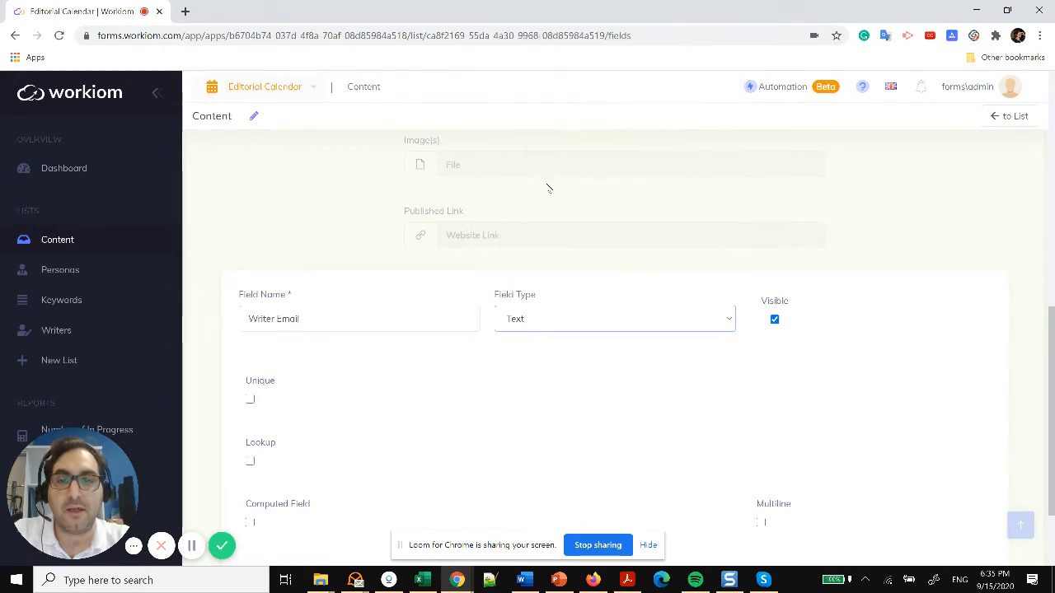
Make the new field a lookup that takes the Email field from the Writer linked list, and save it
click(250, 463)
scroll(347, 445, down, 2)
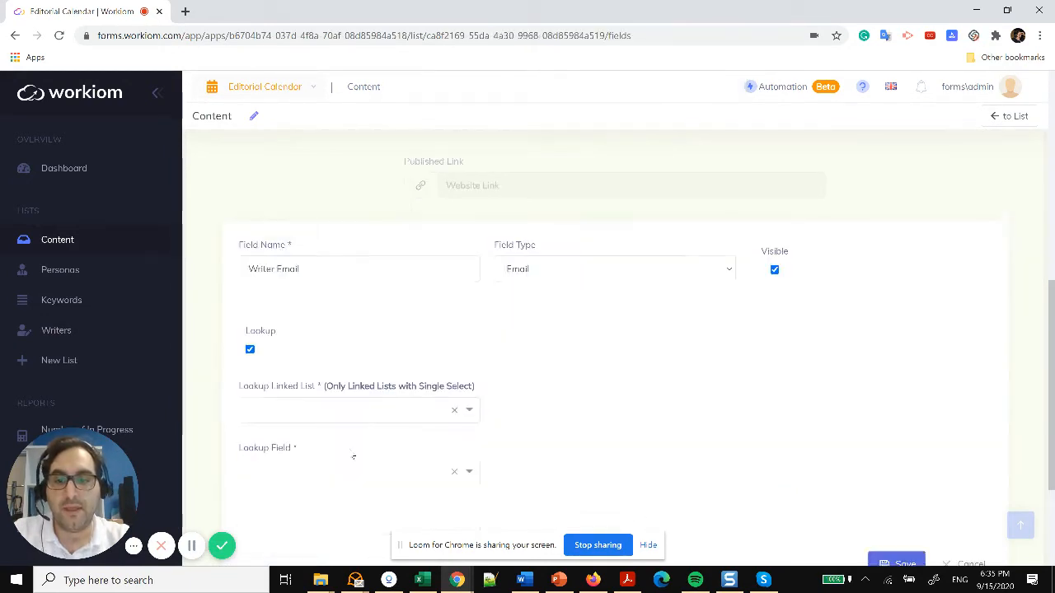
click(341, 342)
click(297, 368)
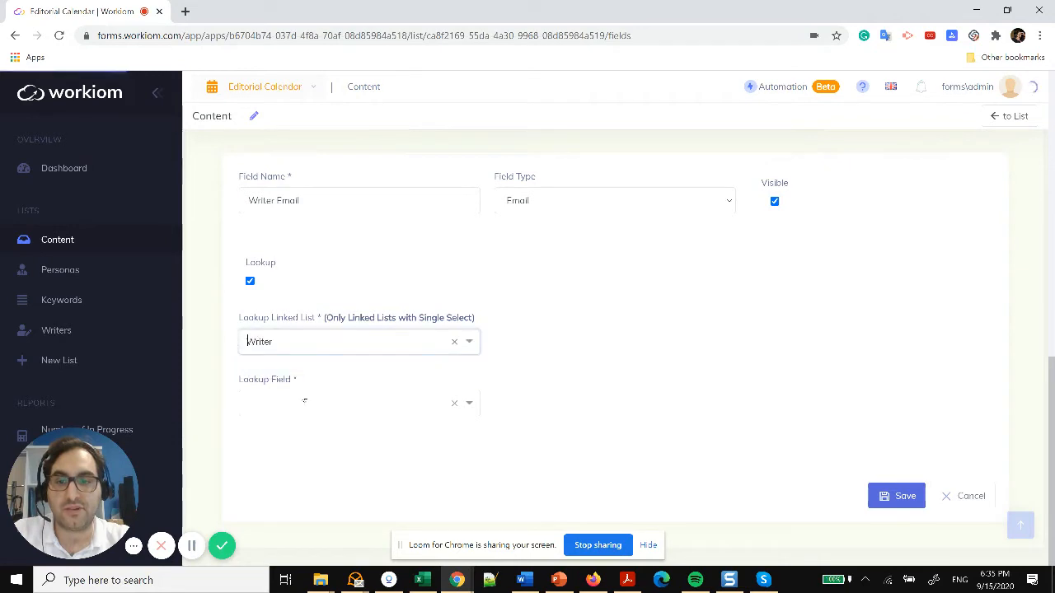
click(302, 410)
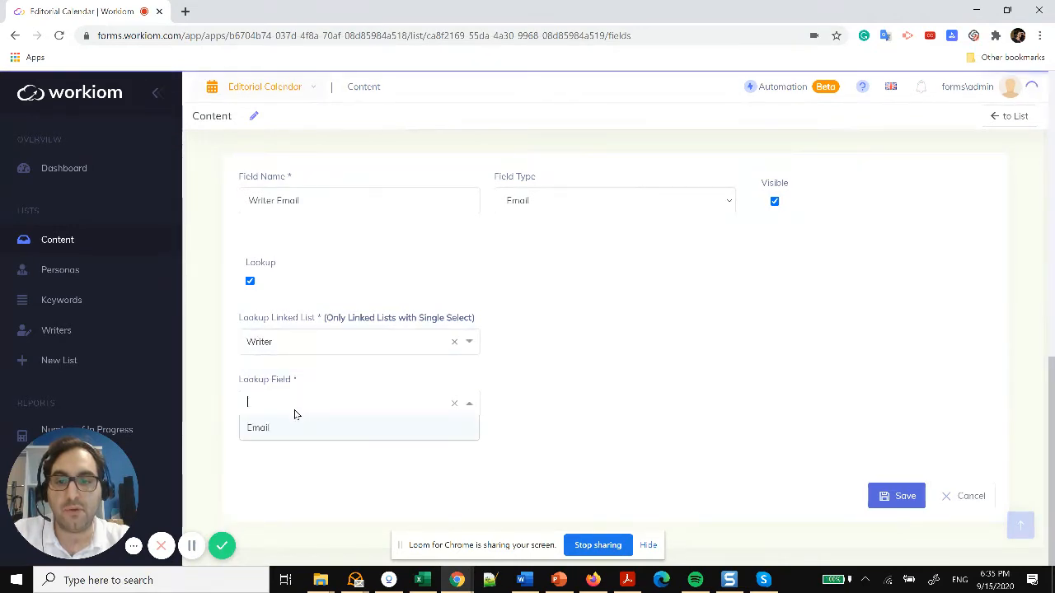
click(275, 429)
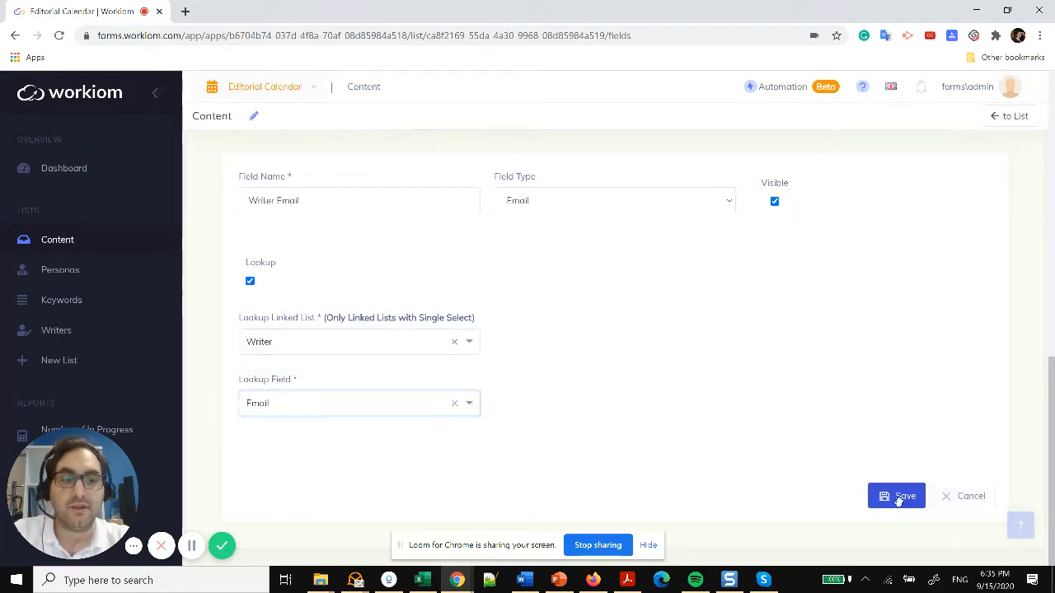
click(898, 497)
Move the Writer Email field directly below Writer in the list fields and return to the Content list
scroll(830, 402, down, 1)
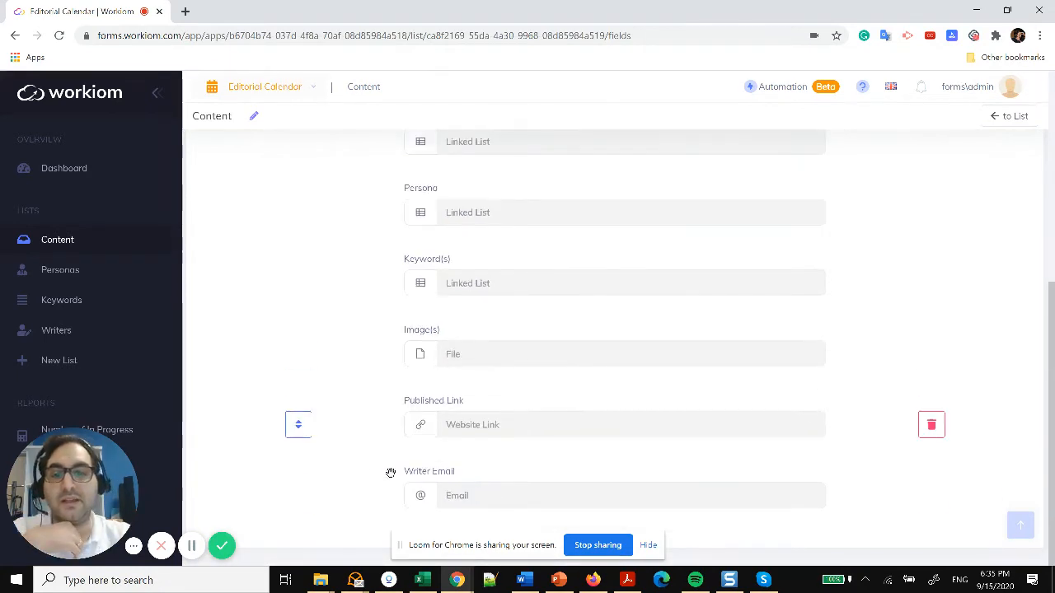
drag(298, 495, 312, 216)
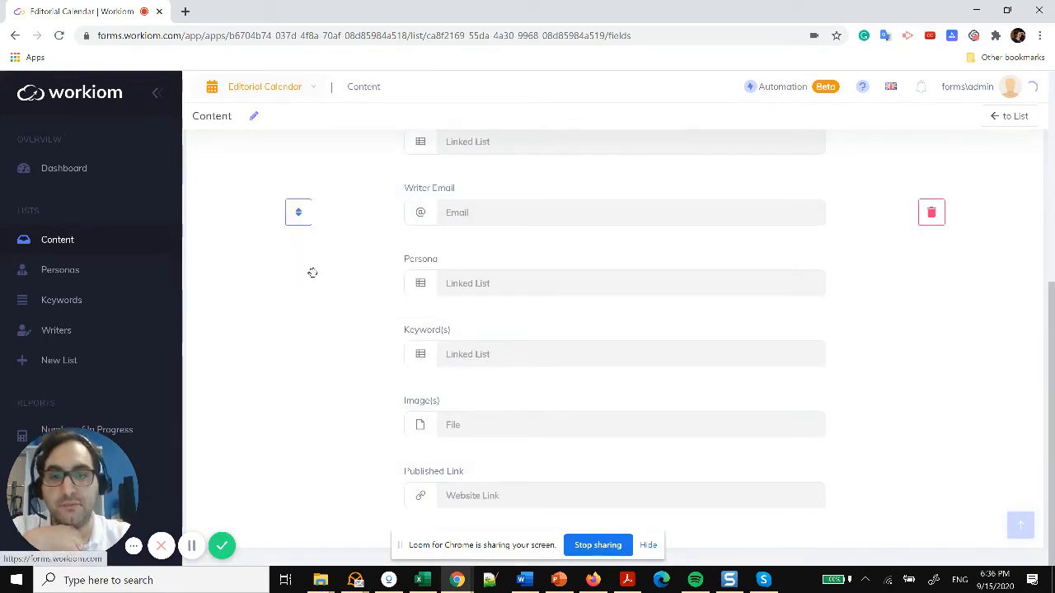
scroll(310, 288, up, 2)
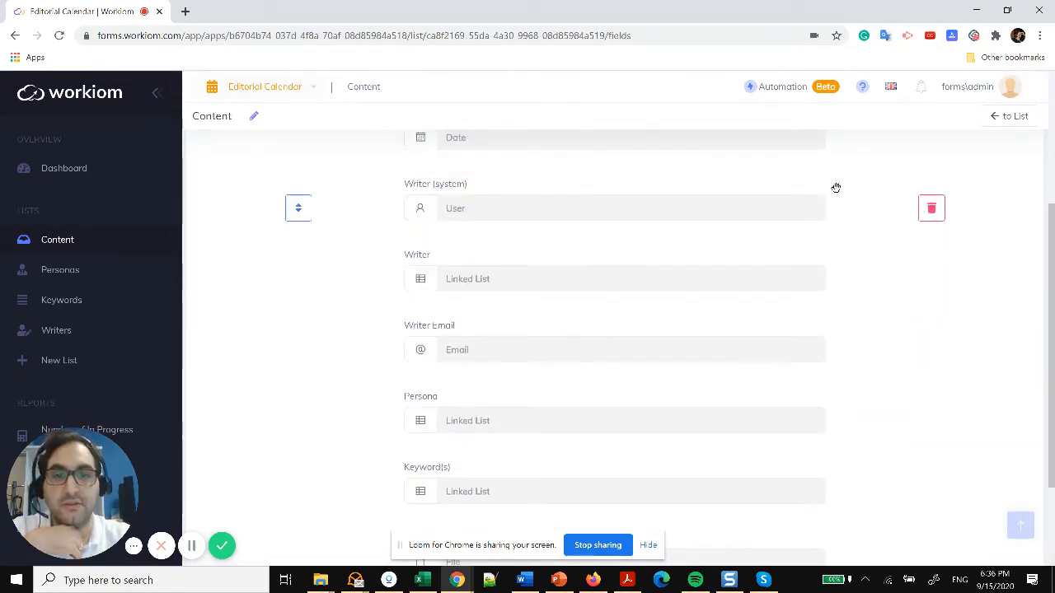
click(1019, 113)
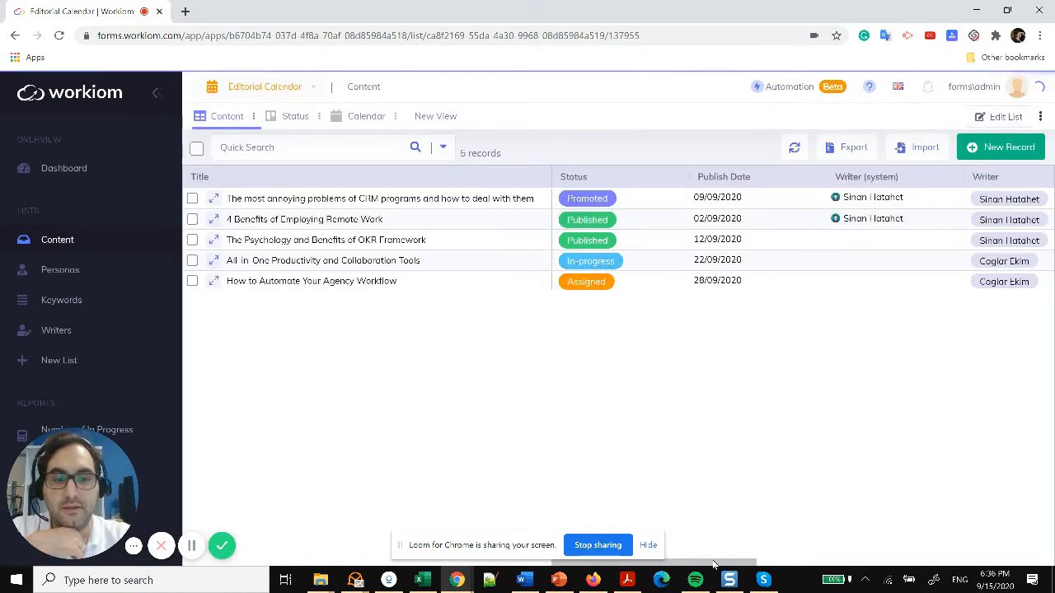
Move the Writer Email column in the Content table to sit between the Writer and Persona columns
drag(738, 563, 1034, 566)
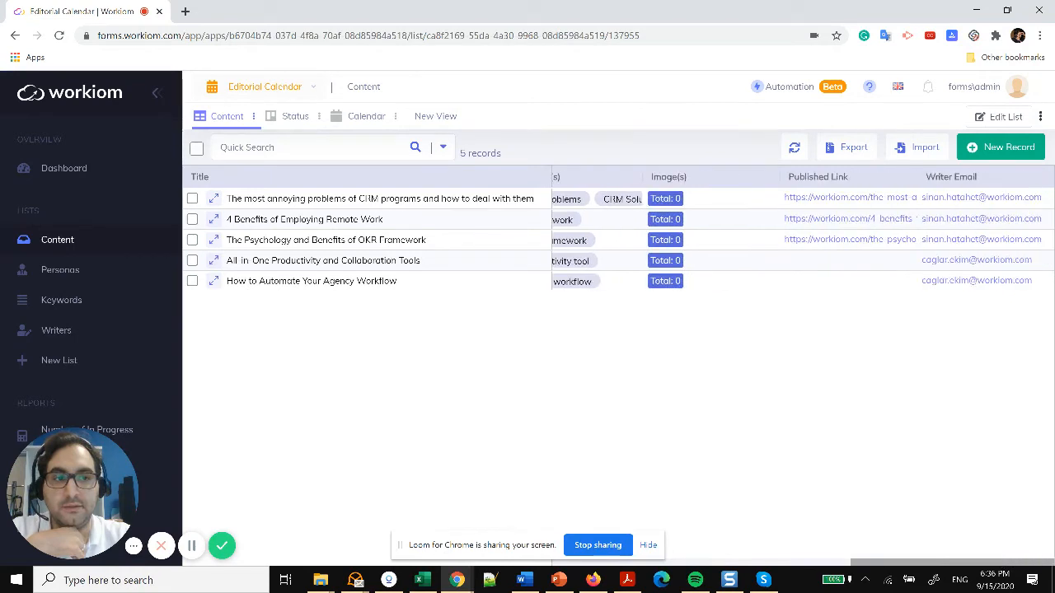
drag(973, 179, 660, 176)
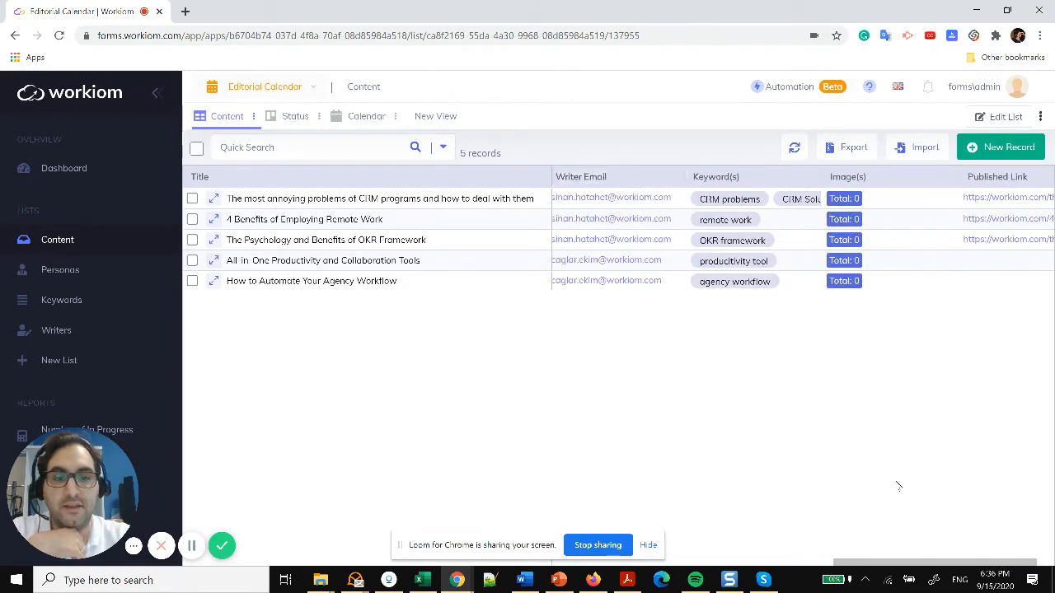
drag(923, 565, 789, 567)
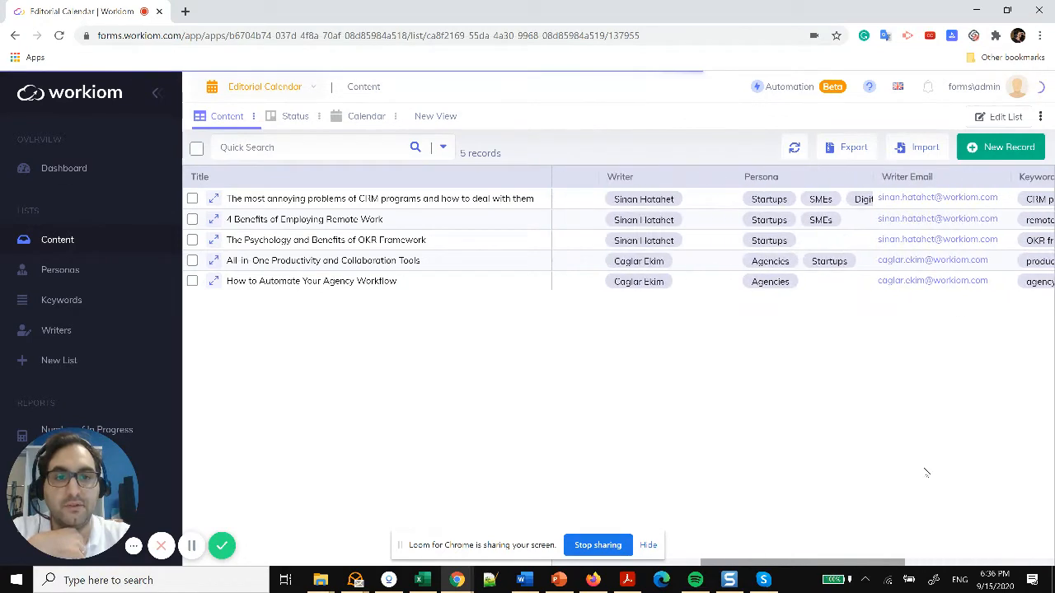
drag(894, 177, 753, 184)
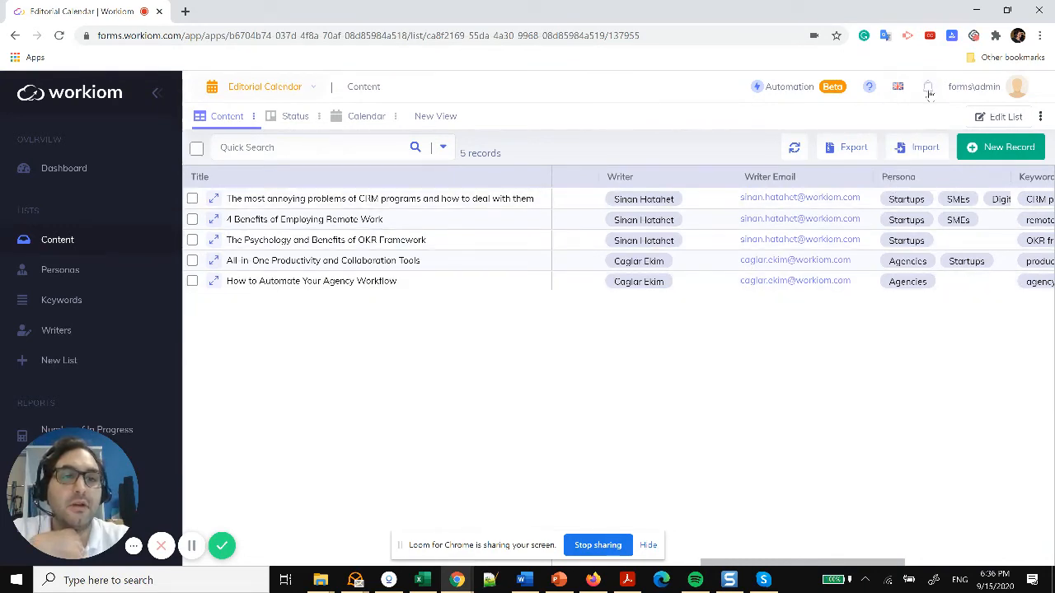
Create a new automation and name it "Send Email On Assignement"
click(805, 88)
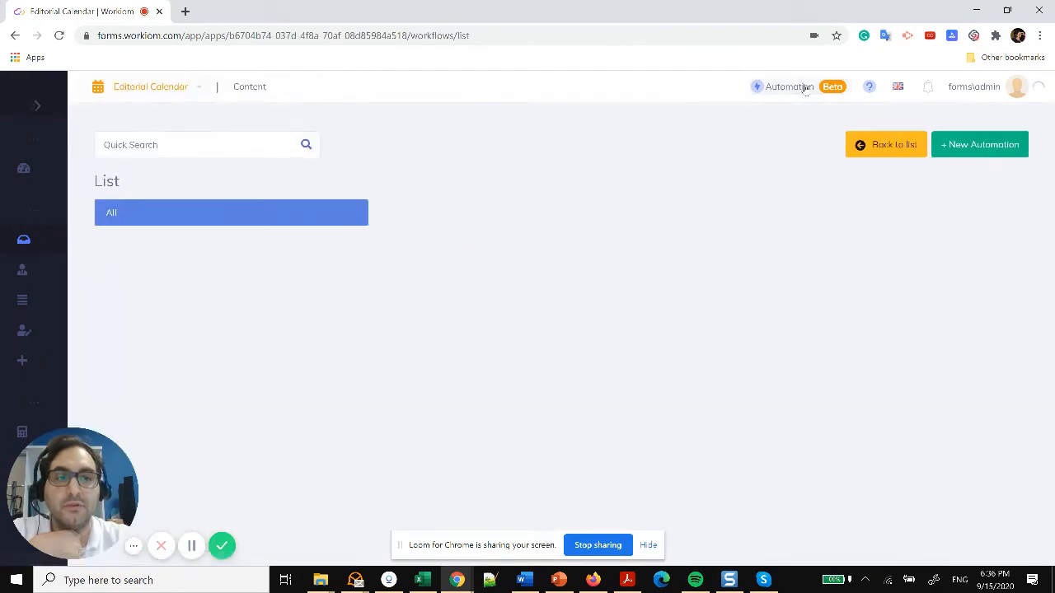
click(957, 136)
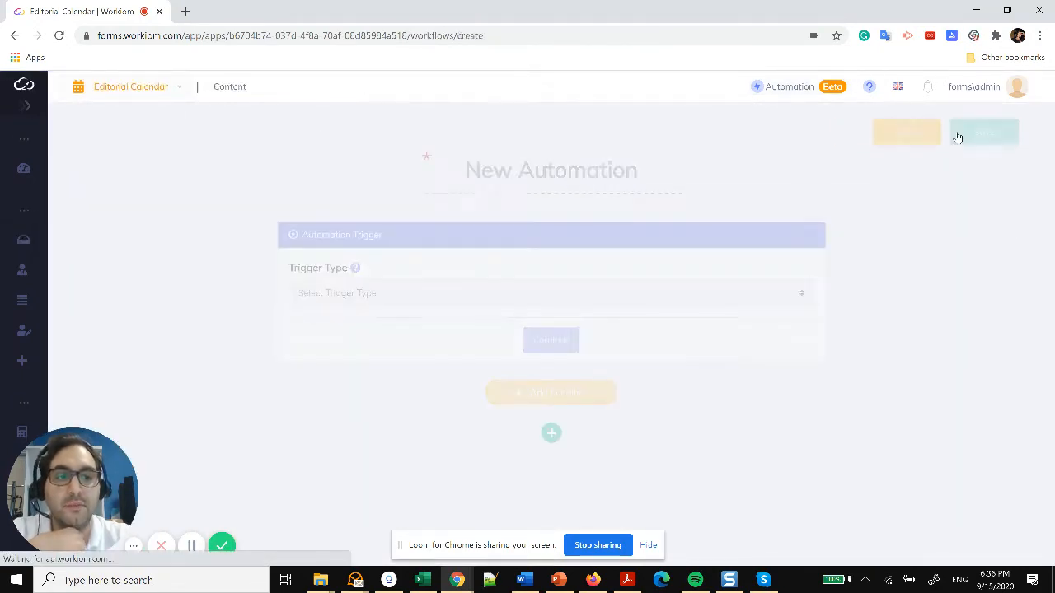
click(562, 180)
text(S)
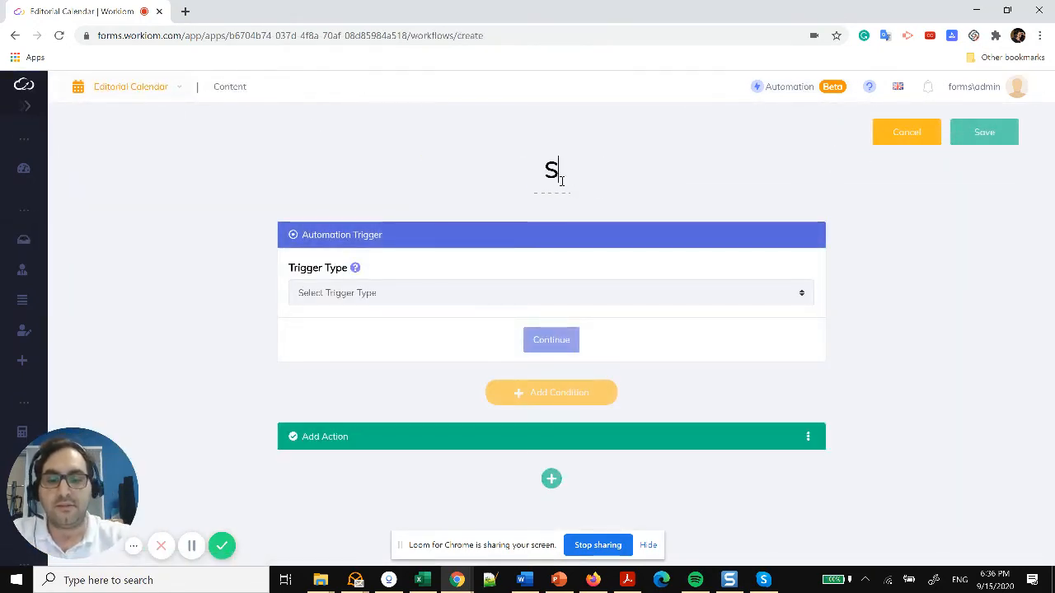
text(end Email)
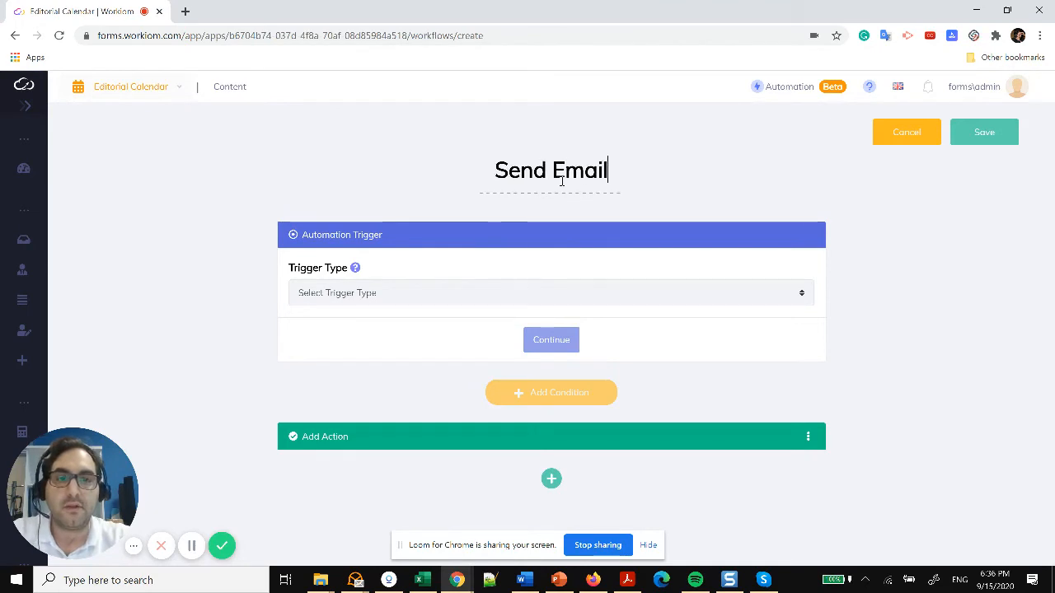
text( On)
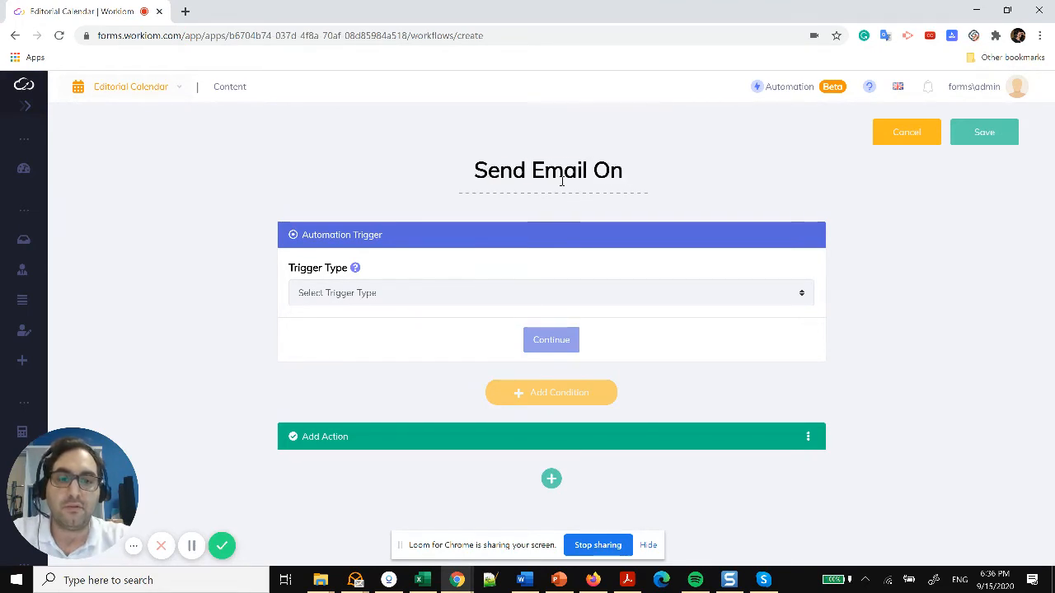
text( Assignement)
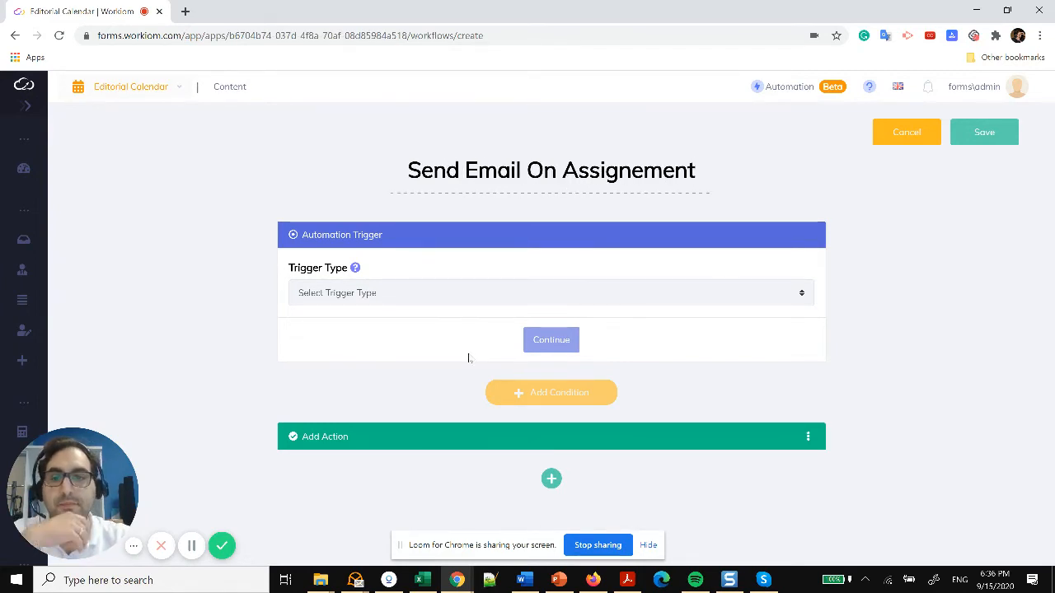
Set the automation trigger to Record Created on the Content list and confirm the trigger
click(477, 300)
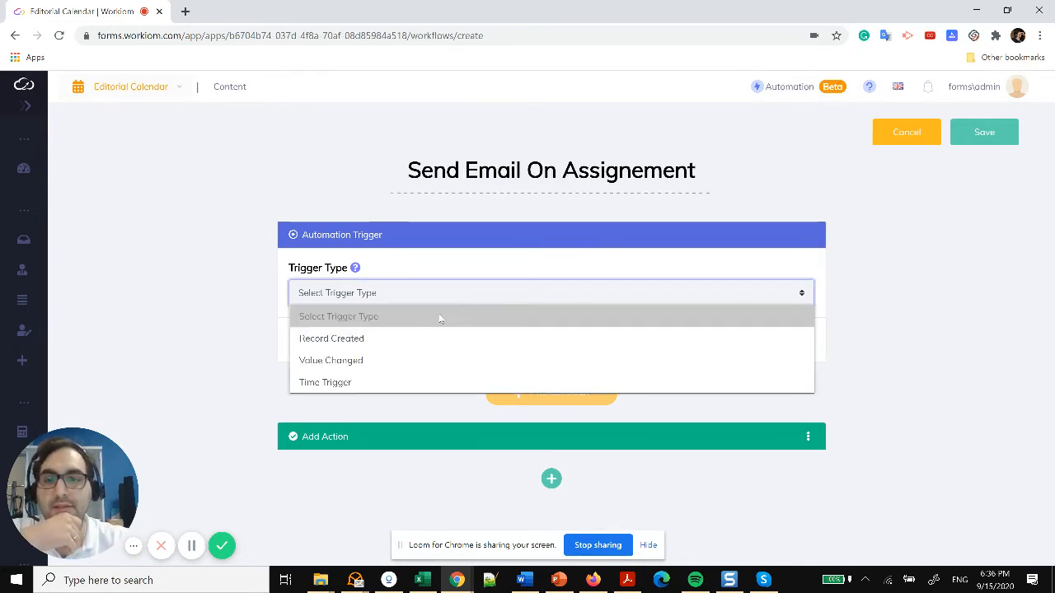
click(372, 339)
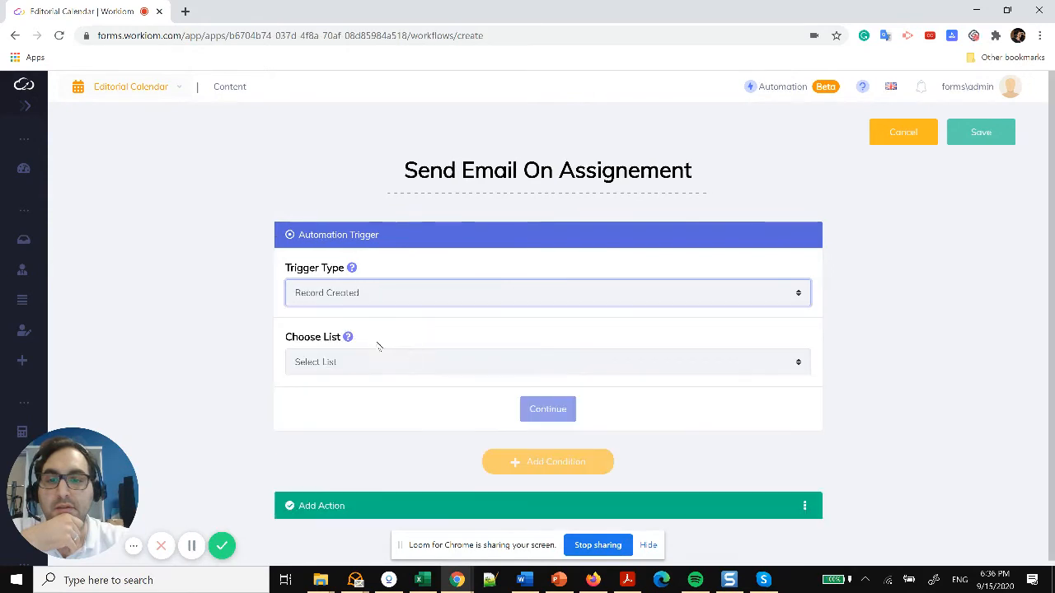
click(482, 371)
click(417, 407)
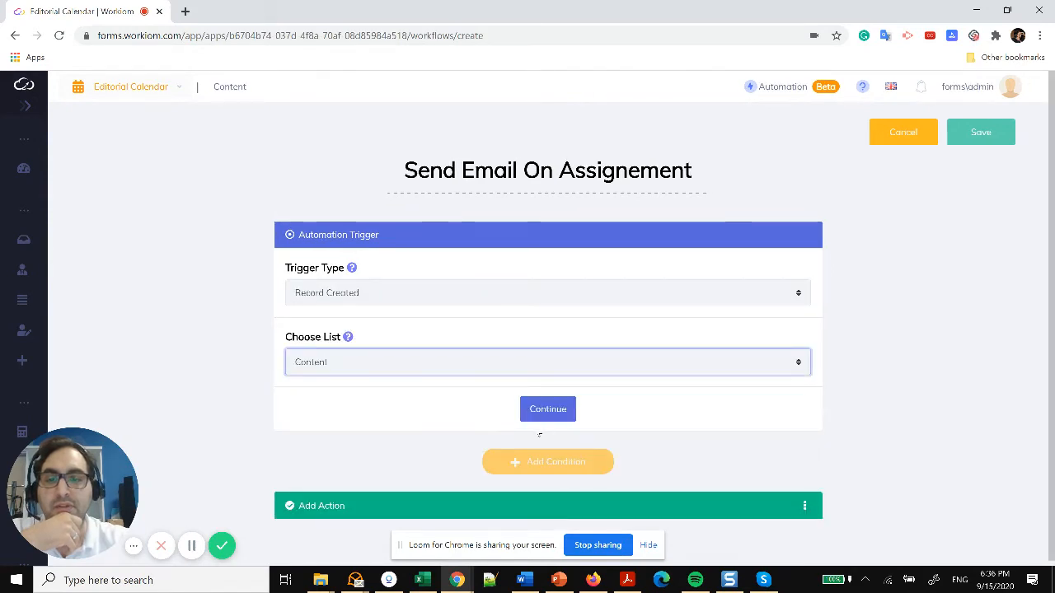
click(548, 409)
Set the automation's action to Send Email, with the dynamic Writer Email field as the To recipient
click(563, 416)
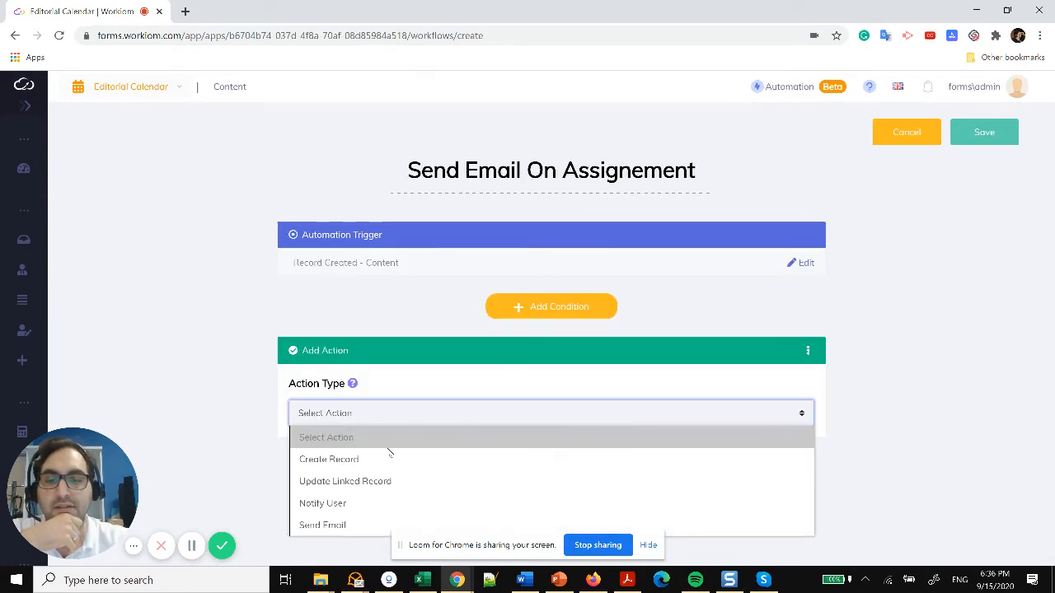
click(332, 528)
scroll(634, 384, down, 3)
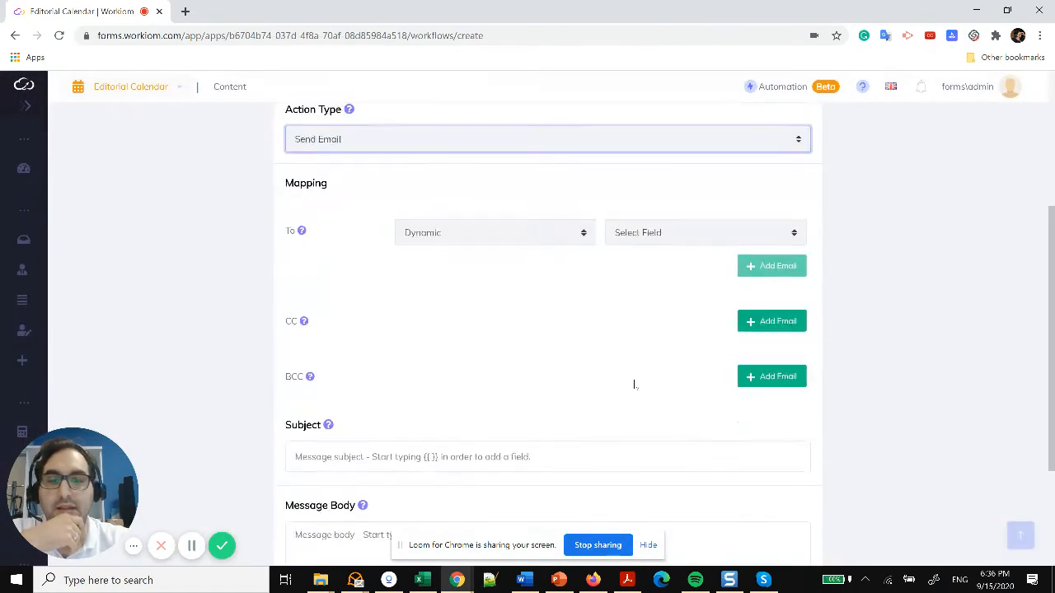
click(658, 239)
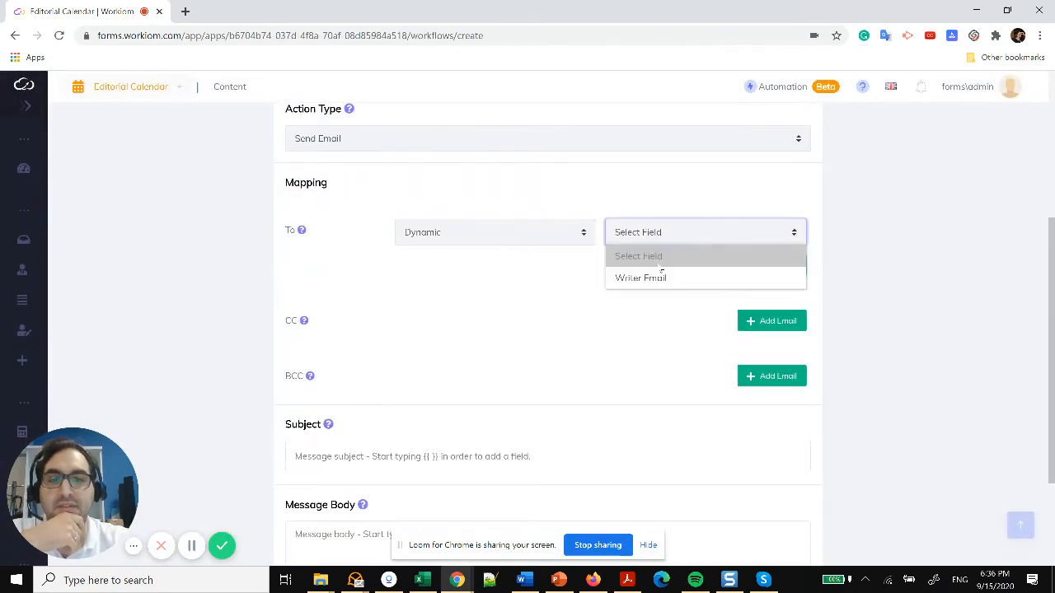
click(645, 277)
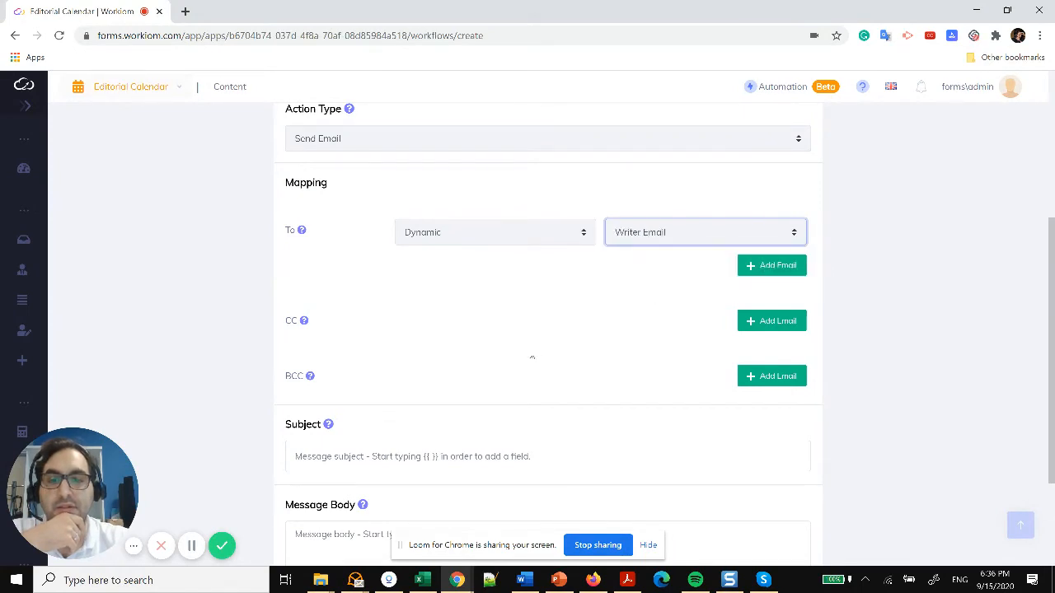
Enter the email subject "Hey {{Writer}} a new task has been assigned to you", inserting Writer as a dynamic field
scroll(532, 357, down, 2)
click(299, 302)
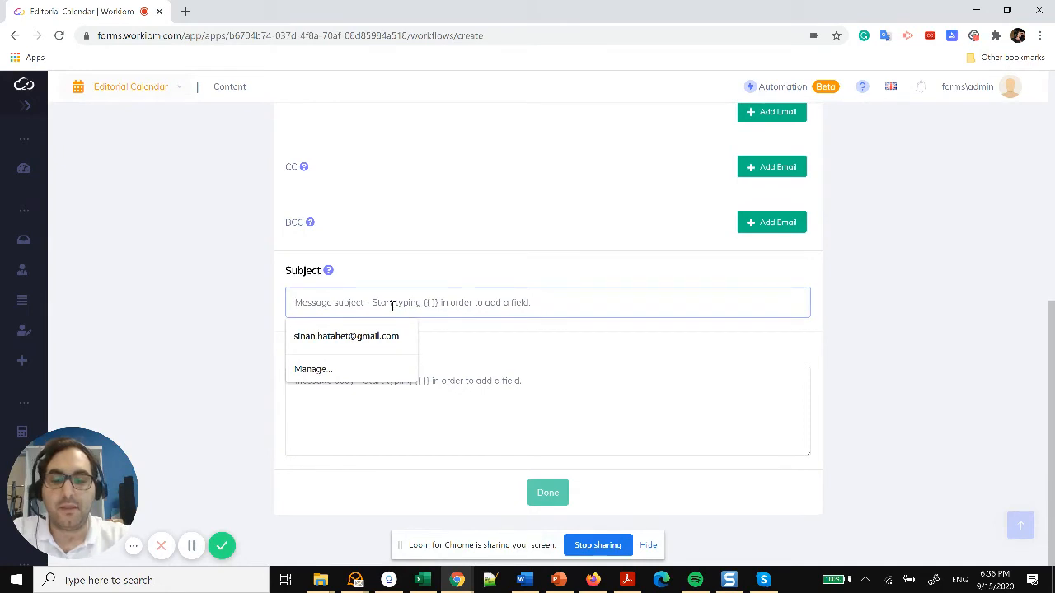
text({)
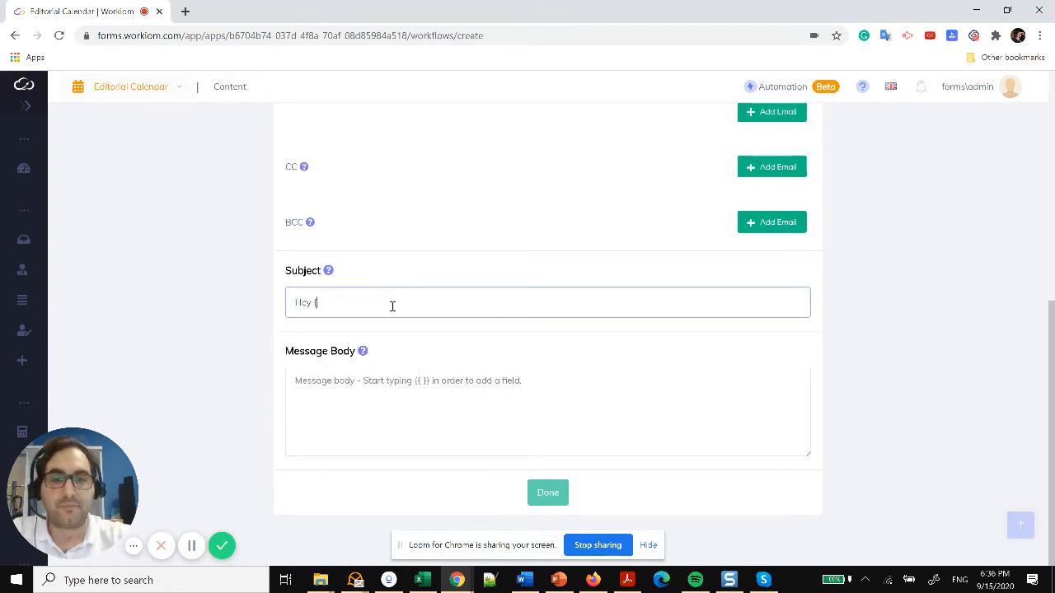
text({{)
text(wti)
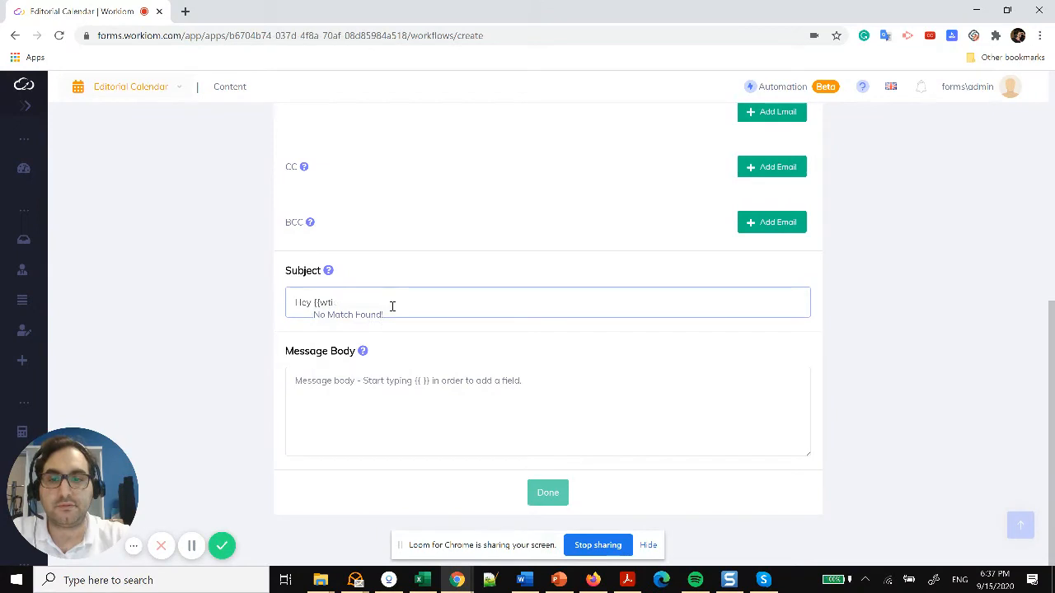
key(BackSpace)
text(rite)
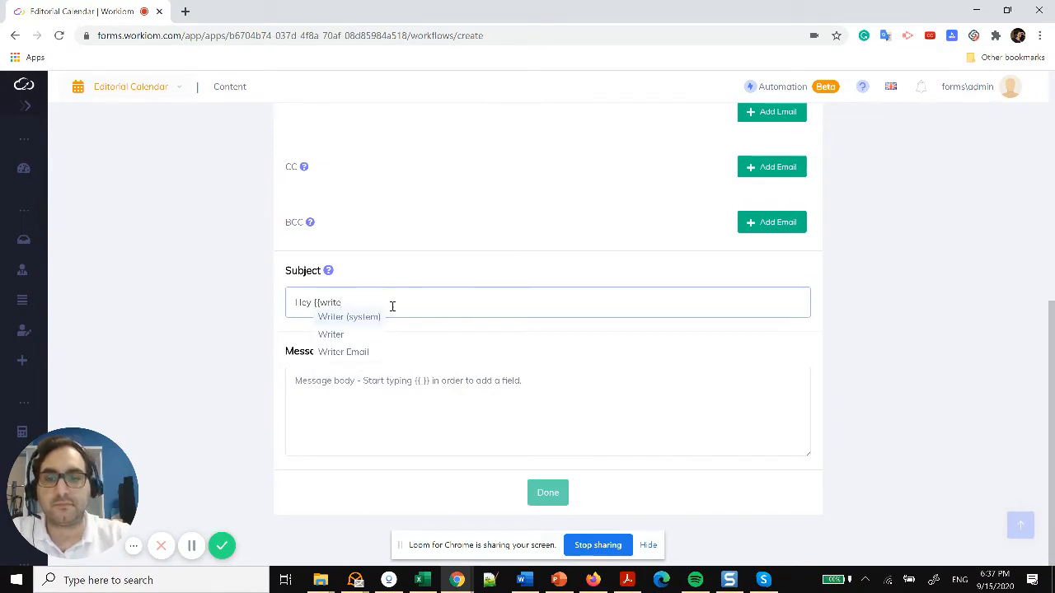
key(Down)
key(Return)
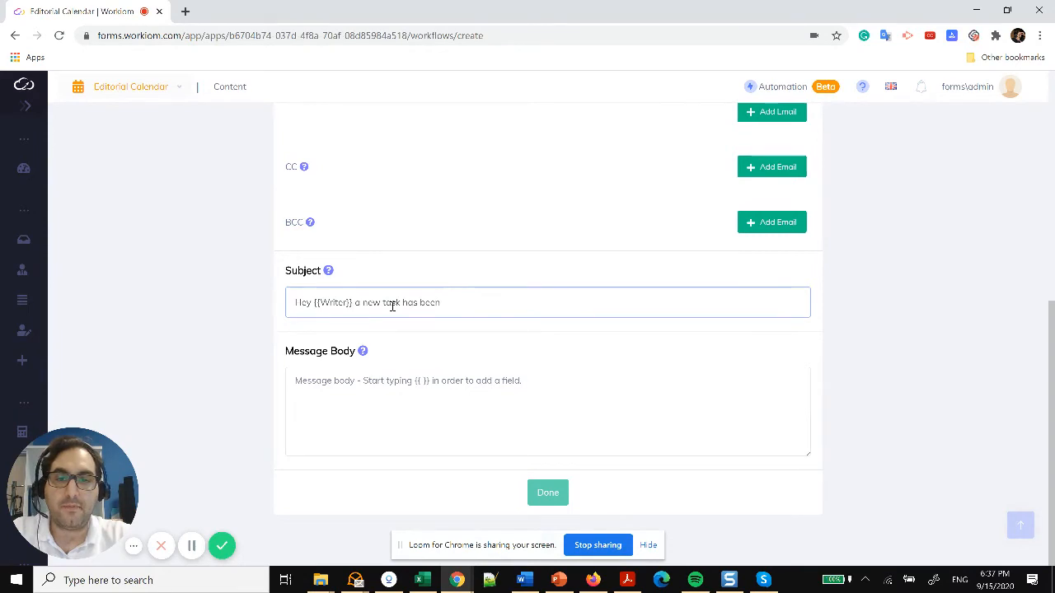
text(a new task has been assigned to you)
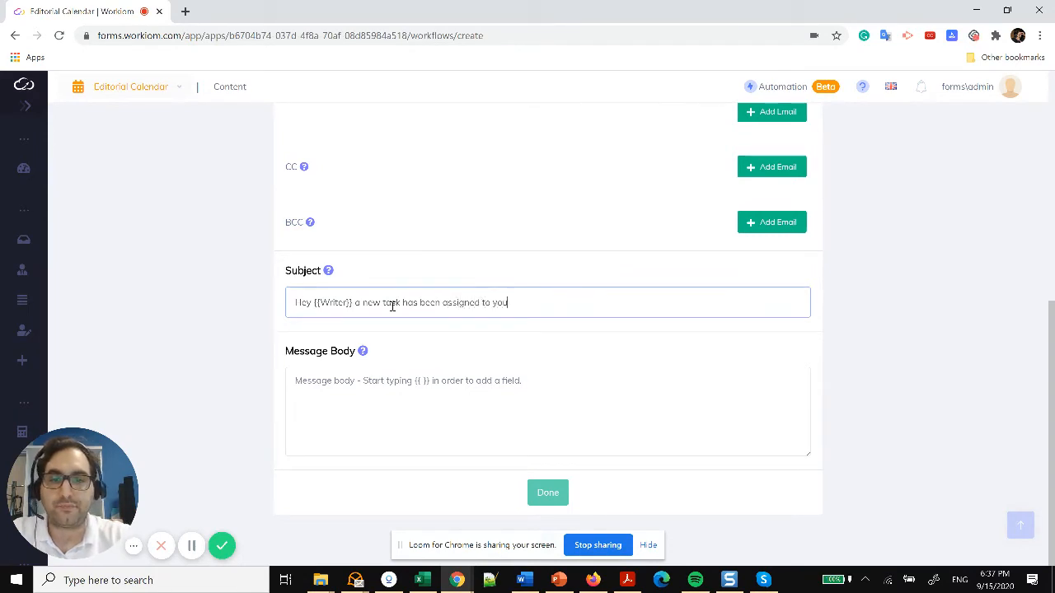
Begin the message body with the greeting "Hey" followed by the dynamic {{Writer}} field
click(328, 395)
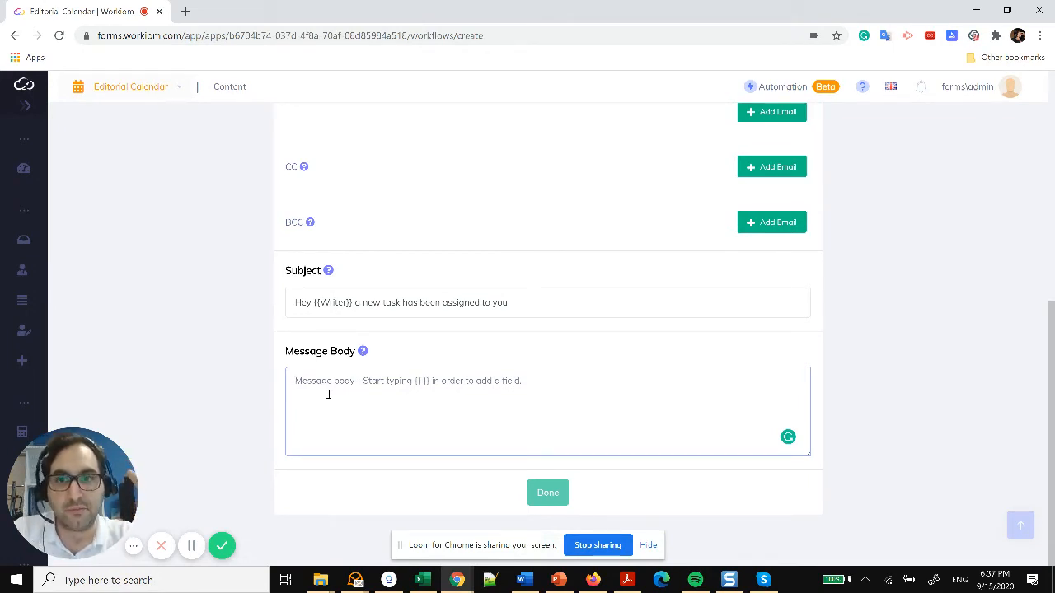
click(328, 395)
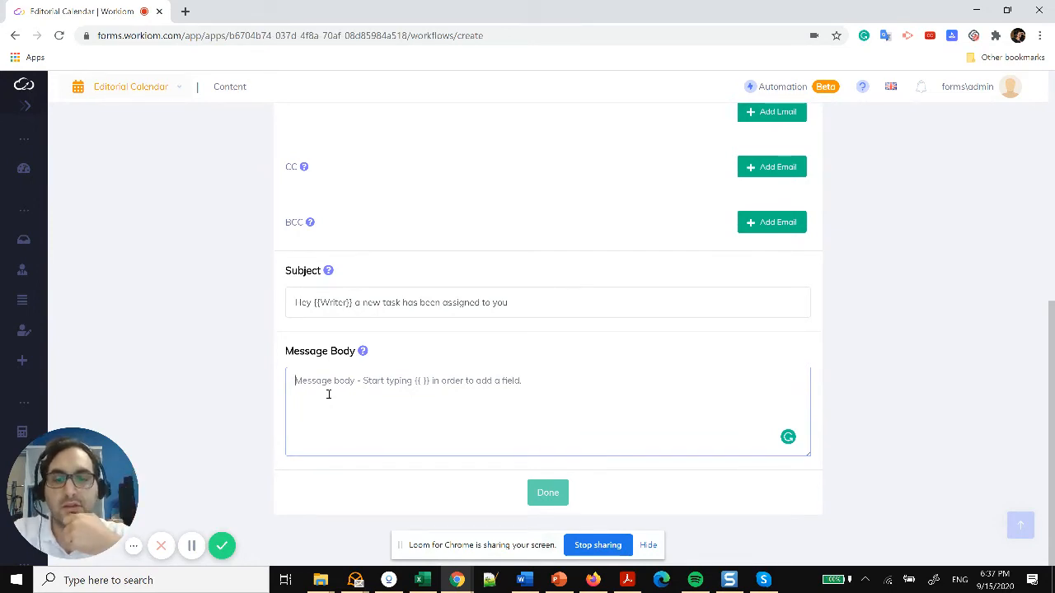
text(Hey)
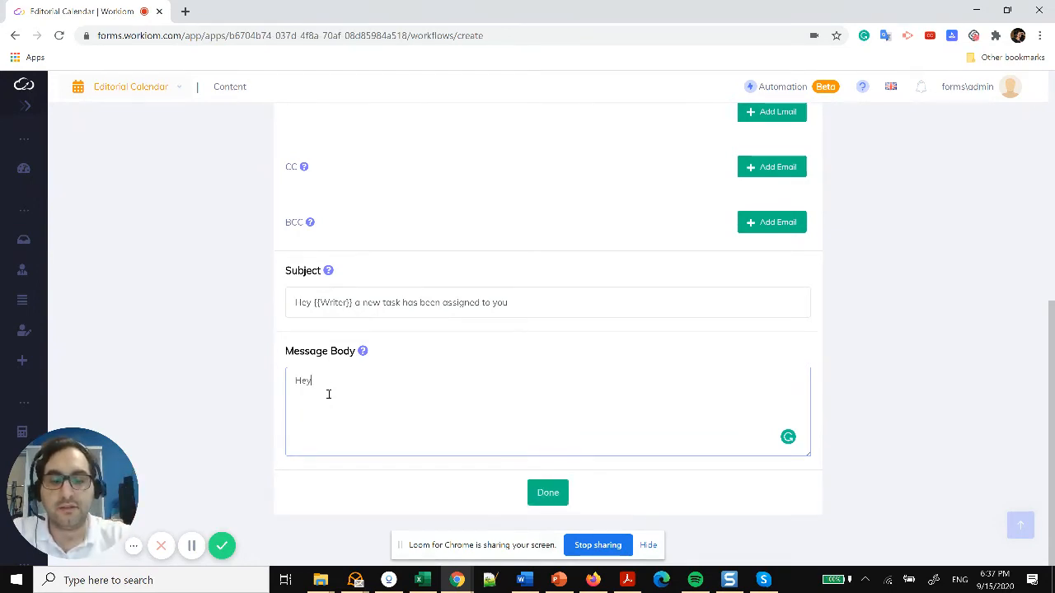
text( {{)
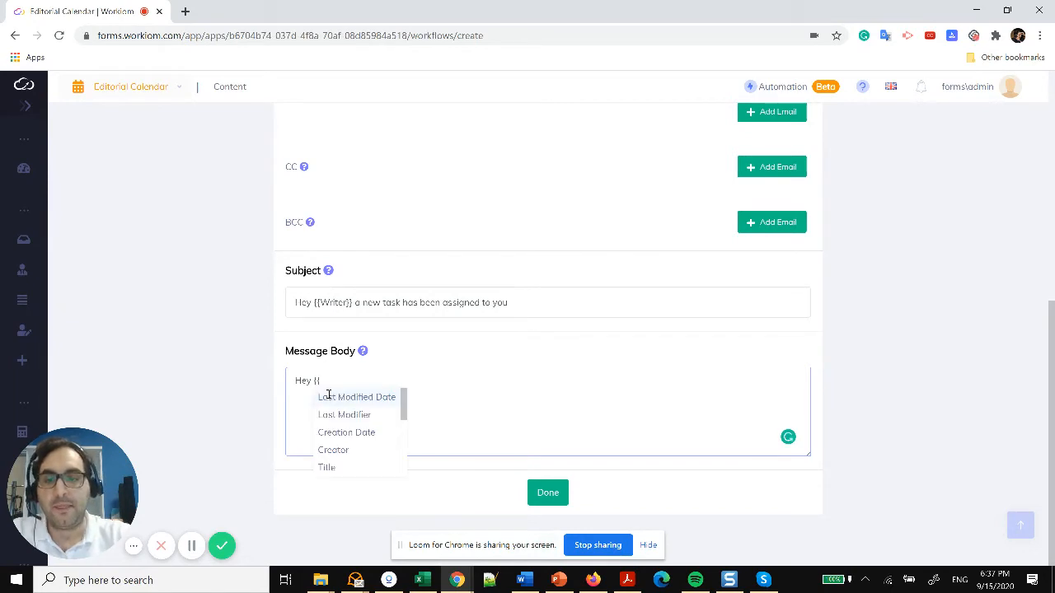
text(w)
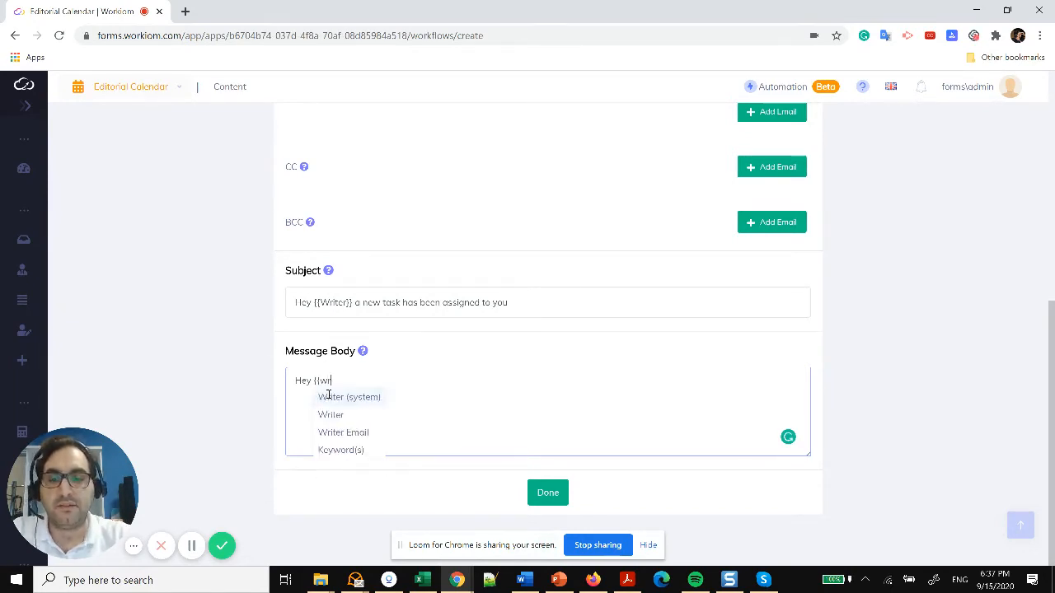
text(rit)
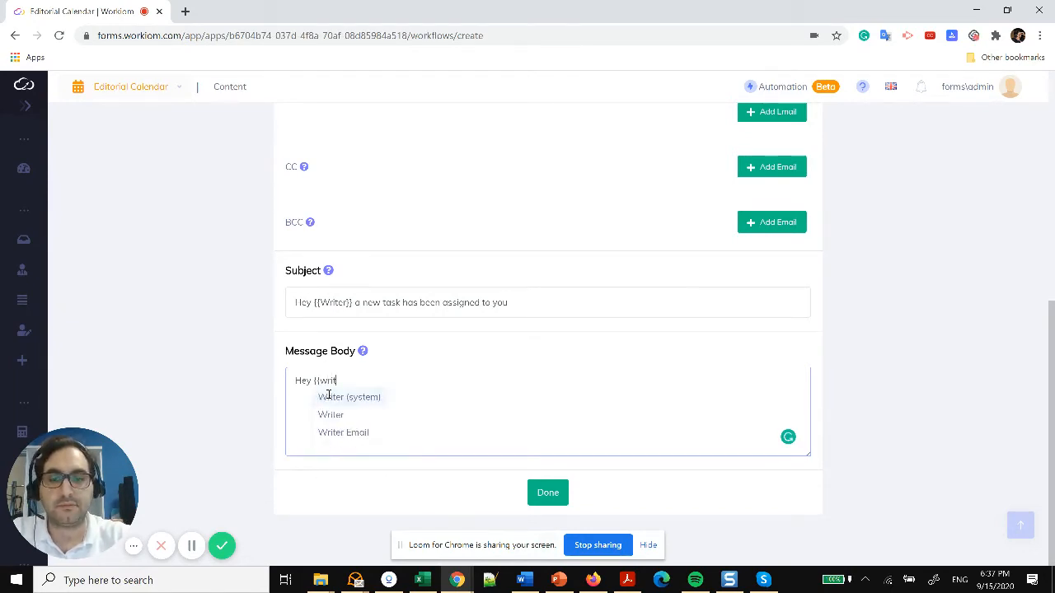
text(er)
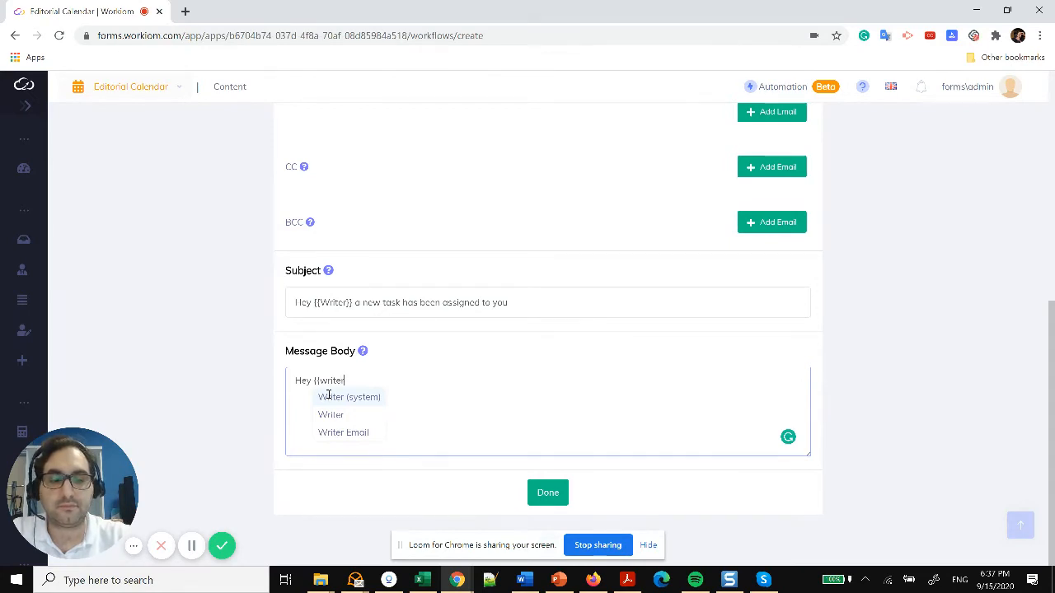
text(}})
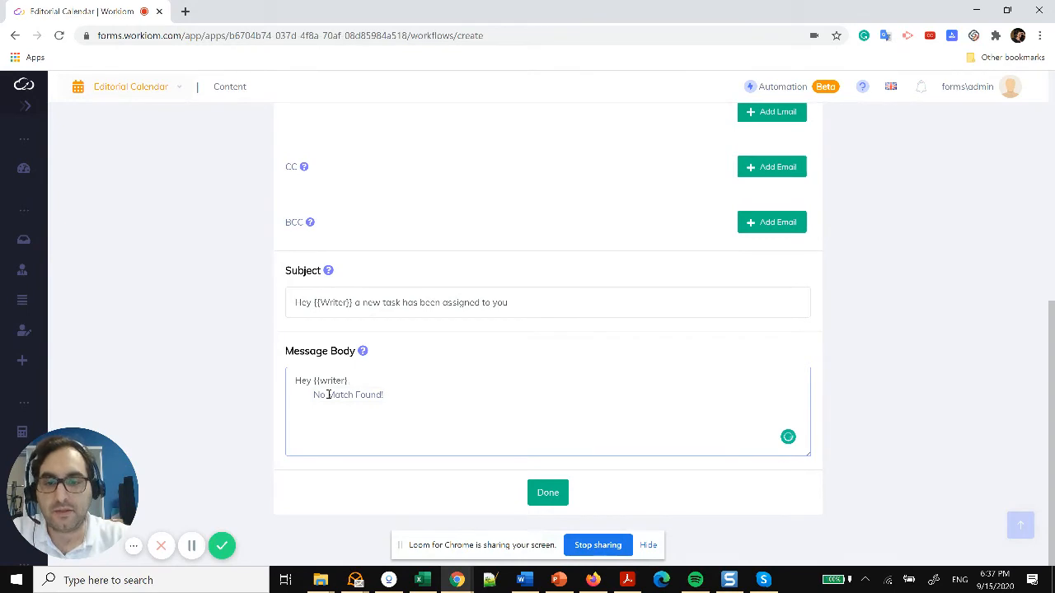
key(BackSpace)
key(BackSpace)
key(BackSpace)
key(BackSpace)
key(BackSpace)
click(338, 413)
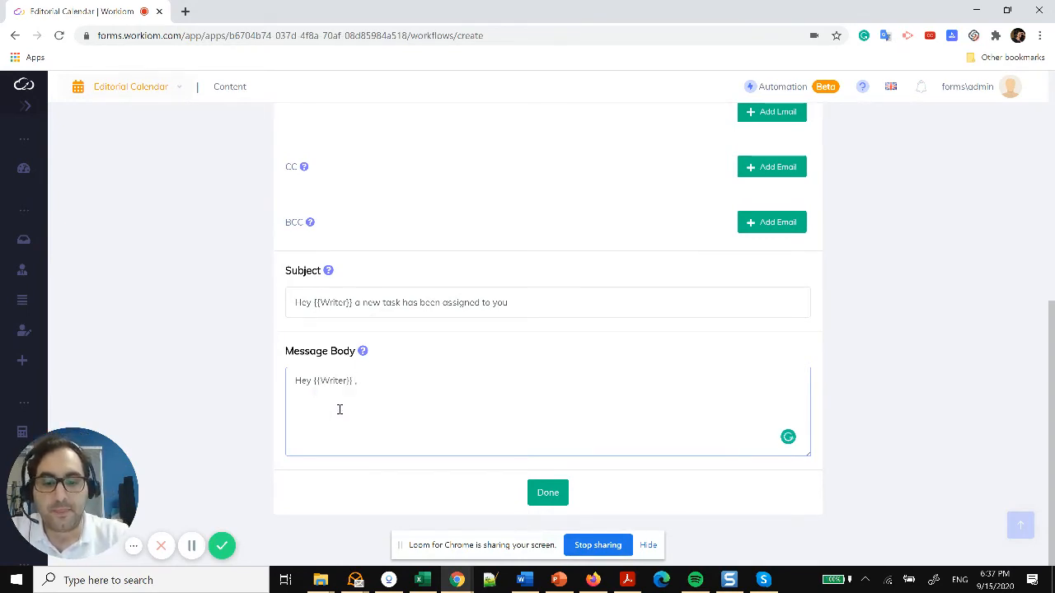
Add a comma after the greeting and write "Guess what. You have got a job!" below it, separated by a blank line
text(,  Guess wha)
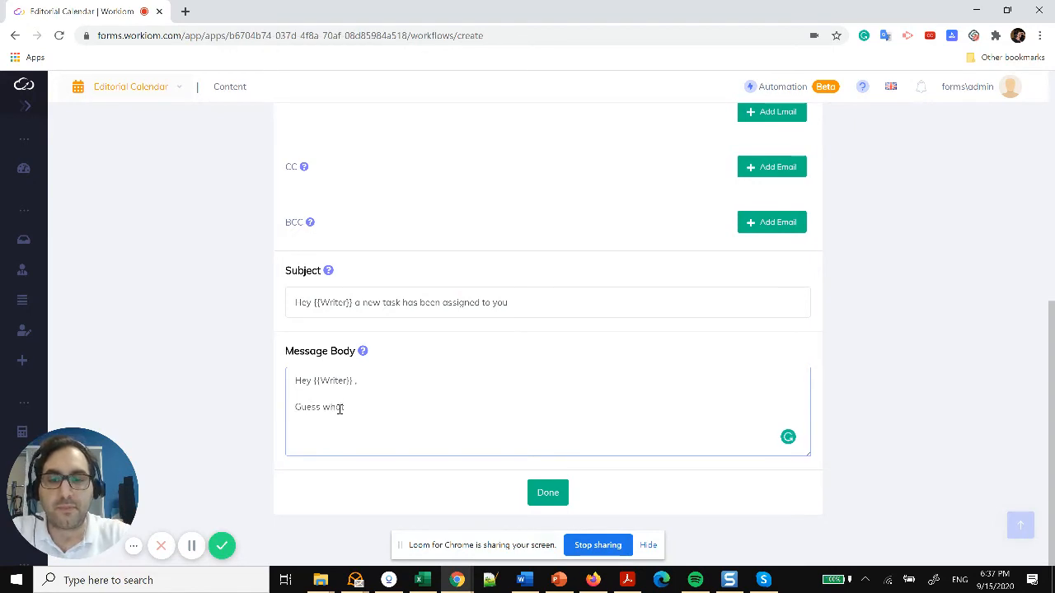
text(t. Y)
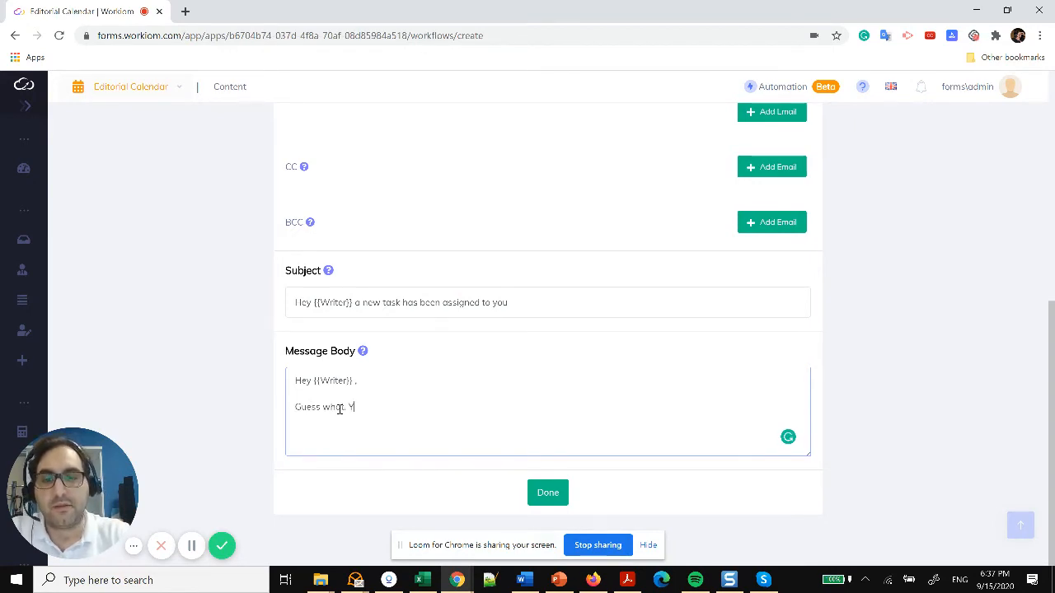
text(ou have got a job!)
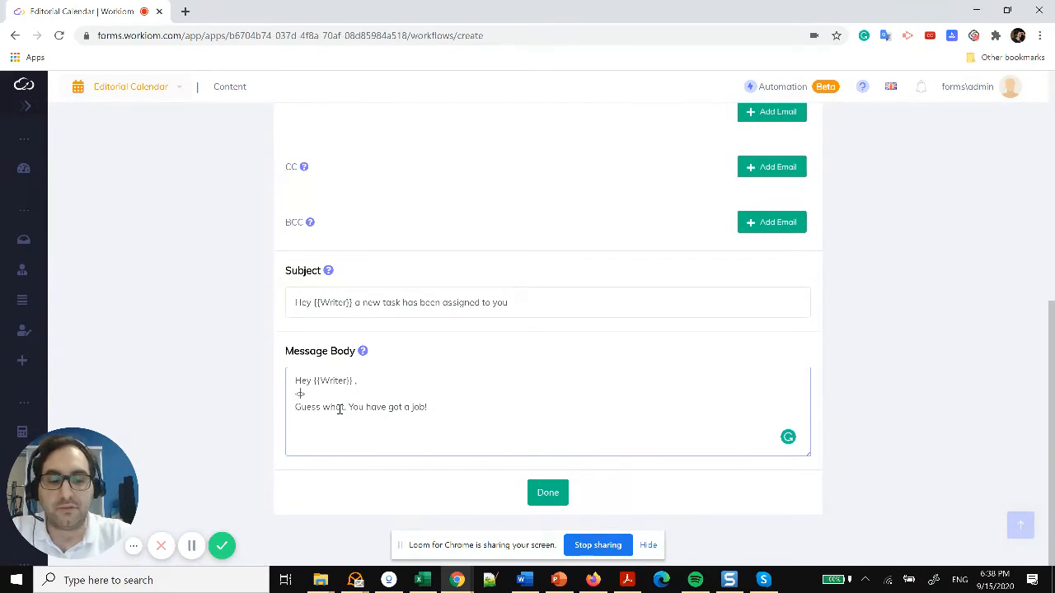
Try an HTML line break tag, <br />, between the greeting and the second line of the message body, and delete it
text(/ br)
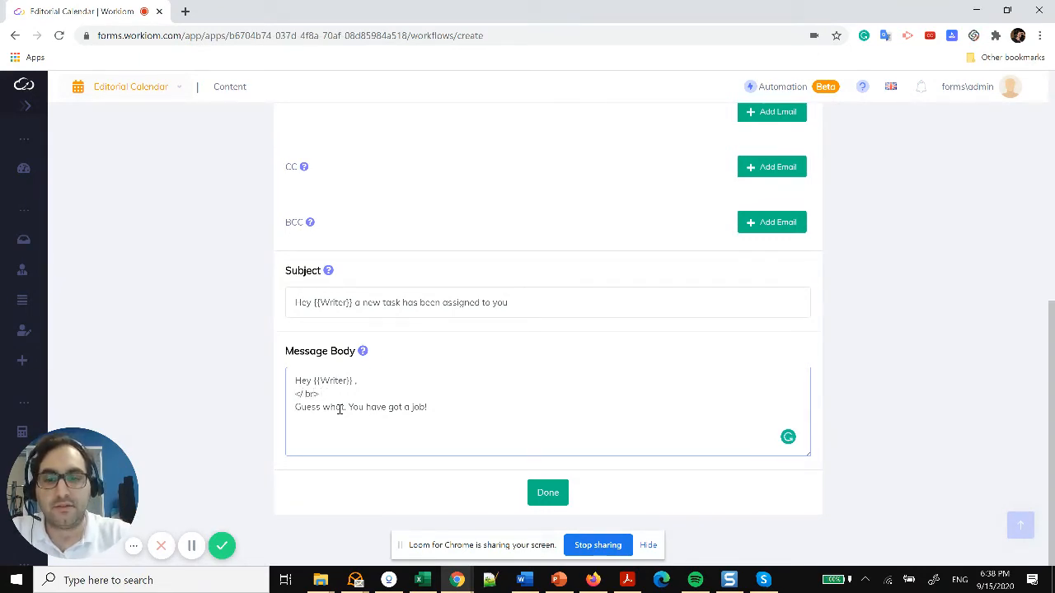
key(shift+Left)
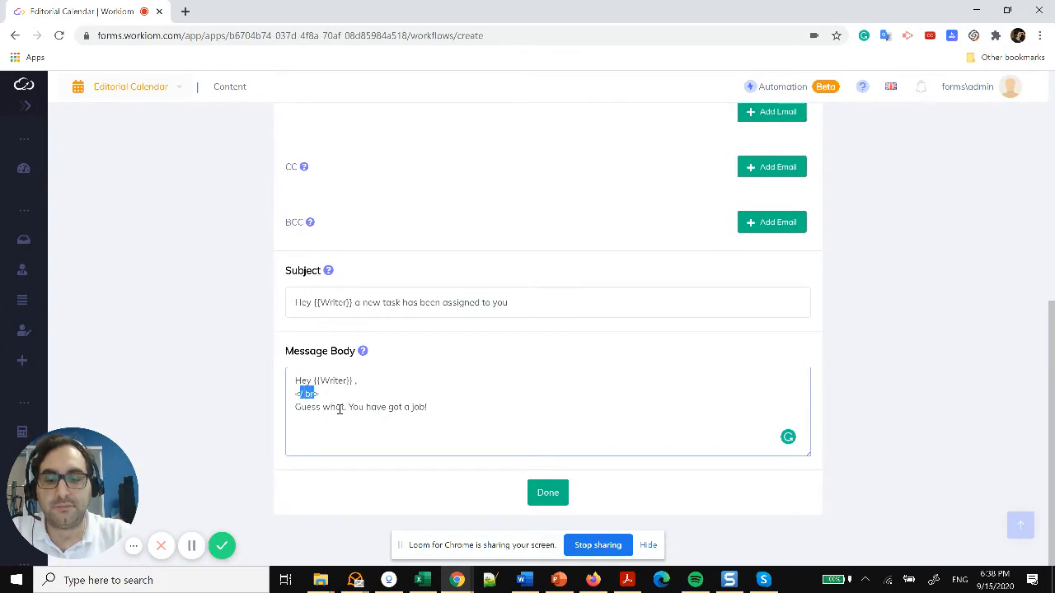
text(br /)
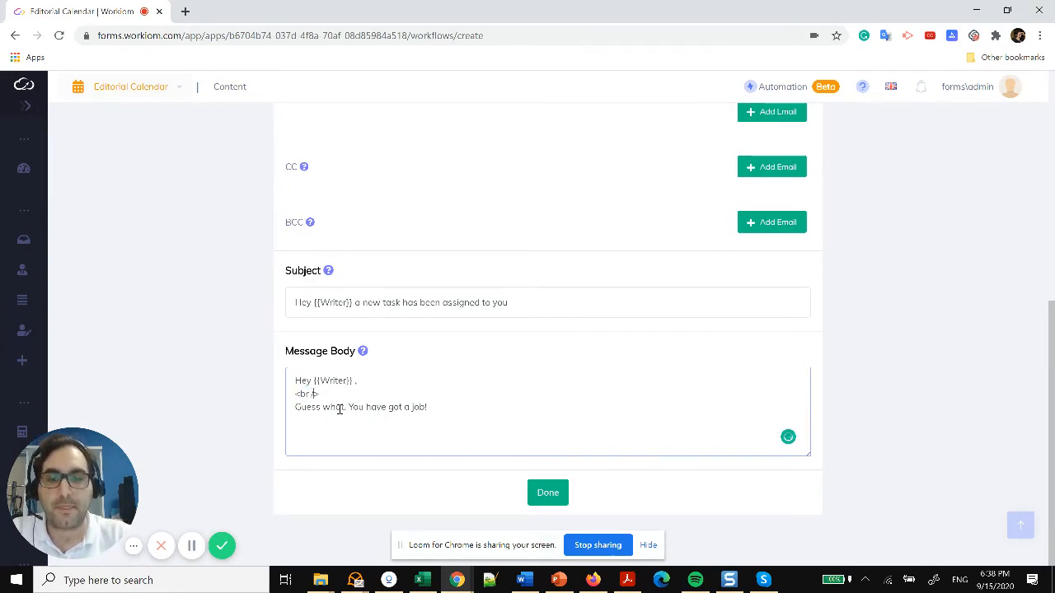
key(shift+Left)
key(shift+Left)
key(shift+Left)
key(shift+Left)
key(shift+Left)
key(shift+Left)
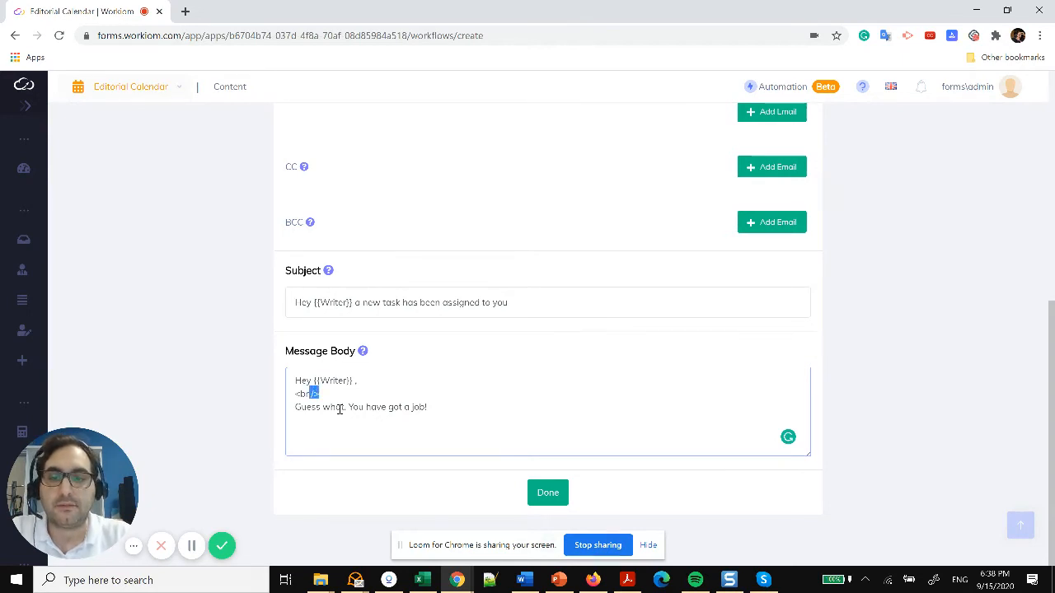
key(BackSpace)
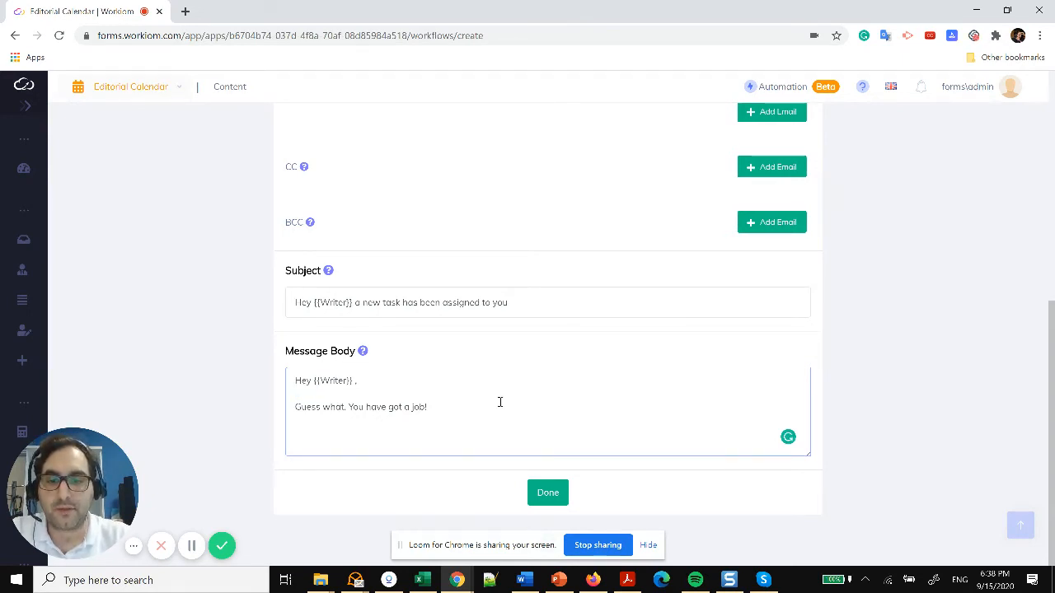
Close the message body with "Thanks," after a blank line and finish the Send Email action
key(Return)
key(Return)
text(Thanks,)
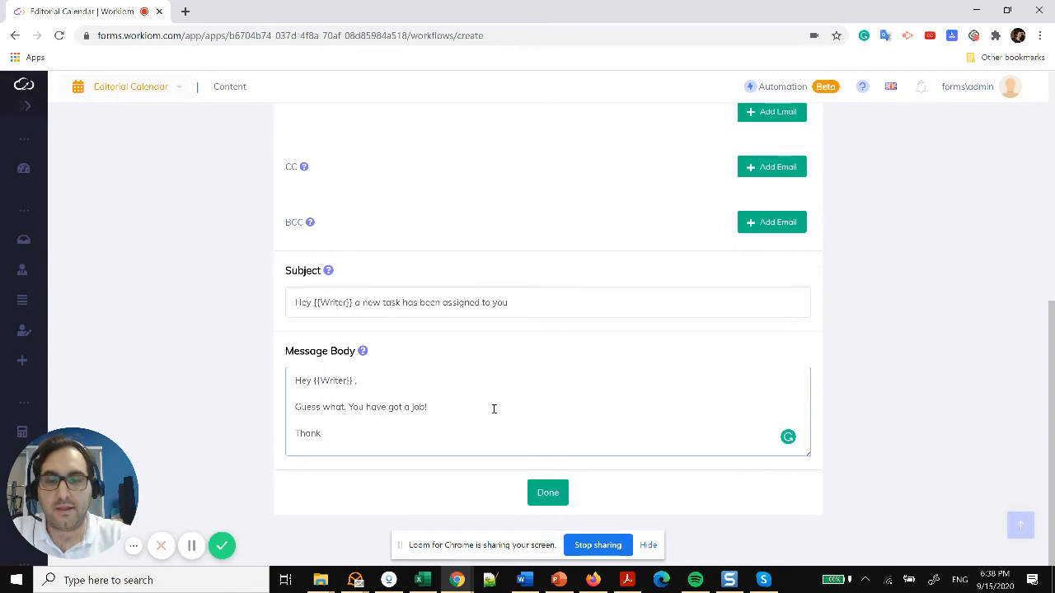
click(548, 493)
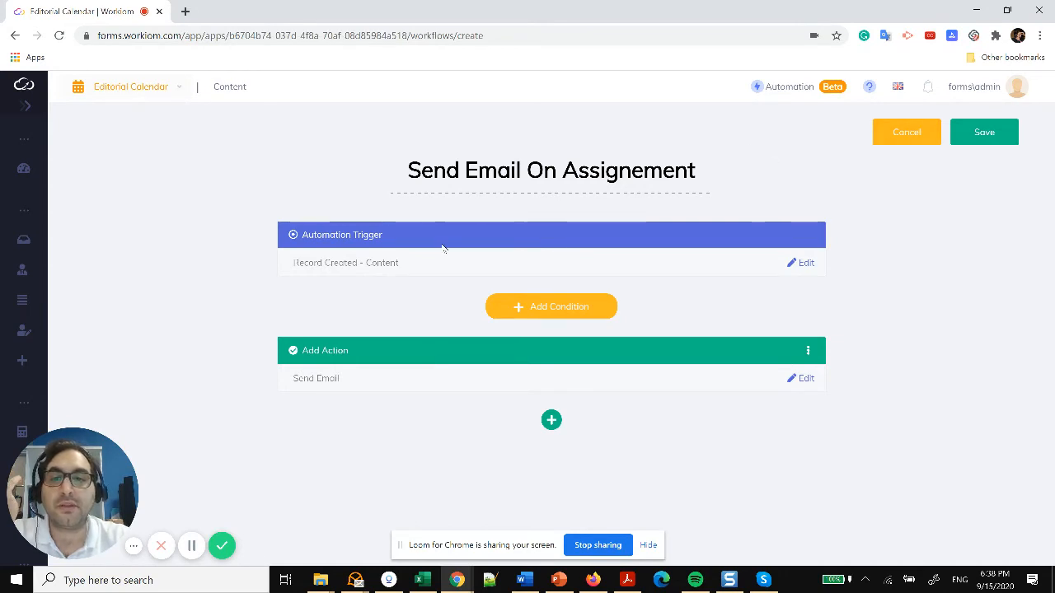
Change the automation trigger to Value Changed on the Writer field of the Content list and finish editing it
click(797, 264)
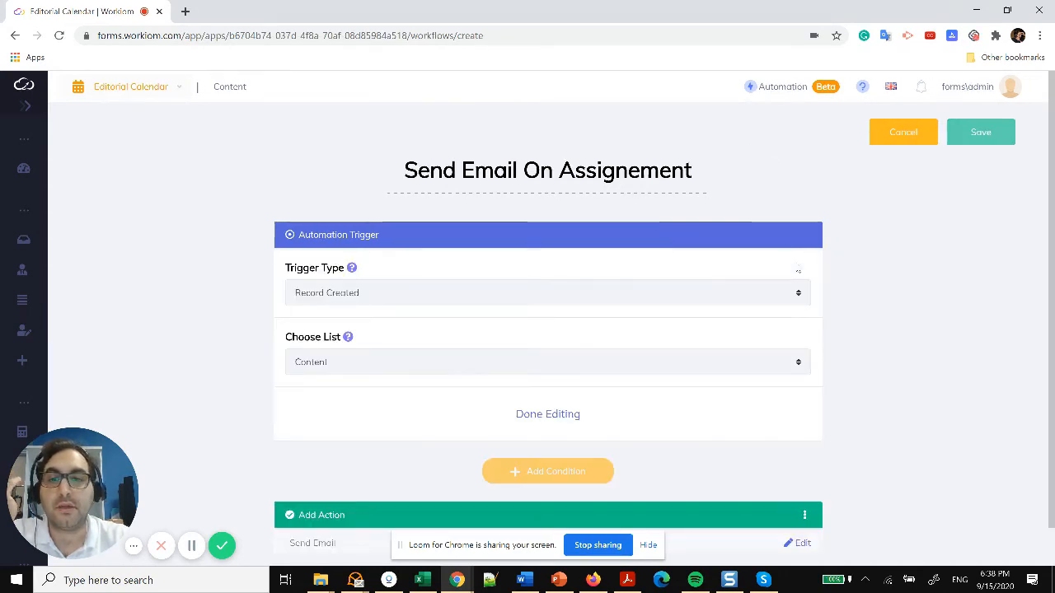
click(518, 297)
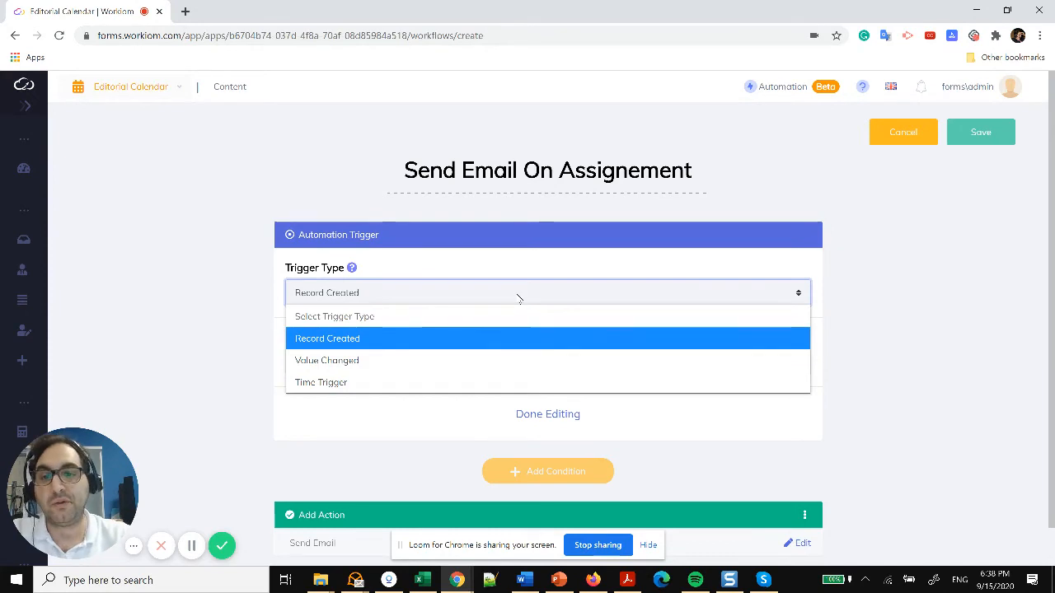
click(320, 365)
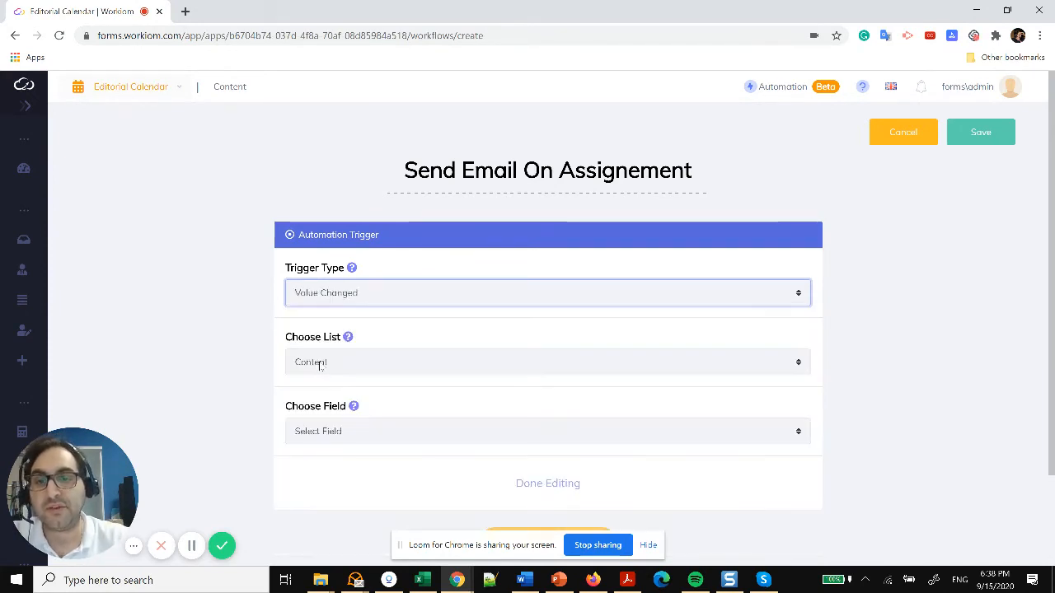
click(338, 433)
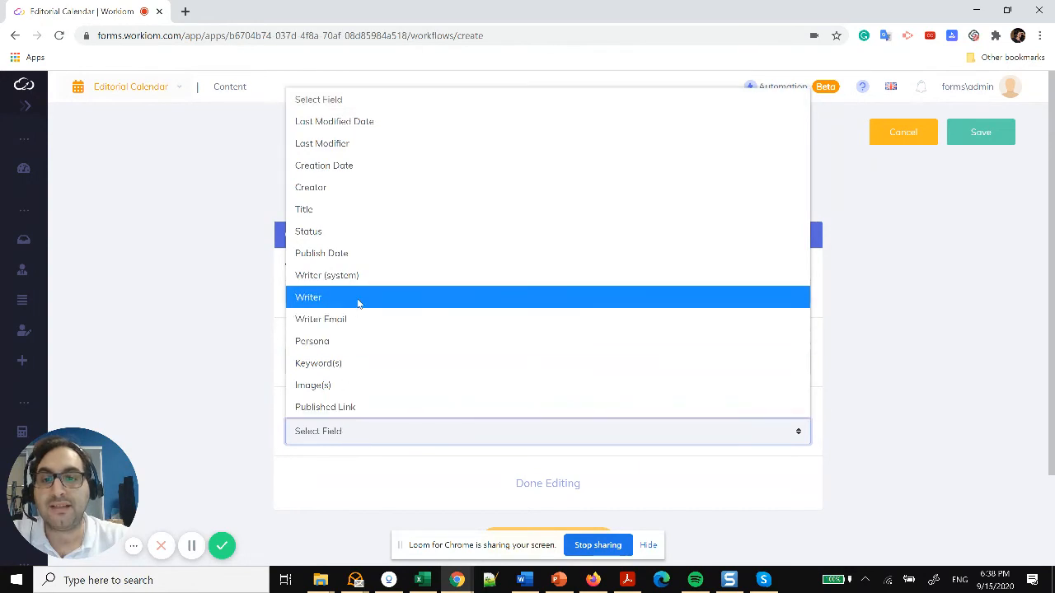
click(358, 304)
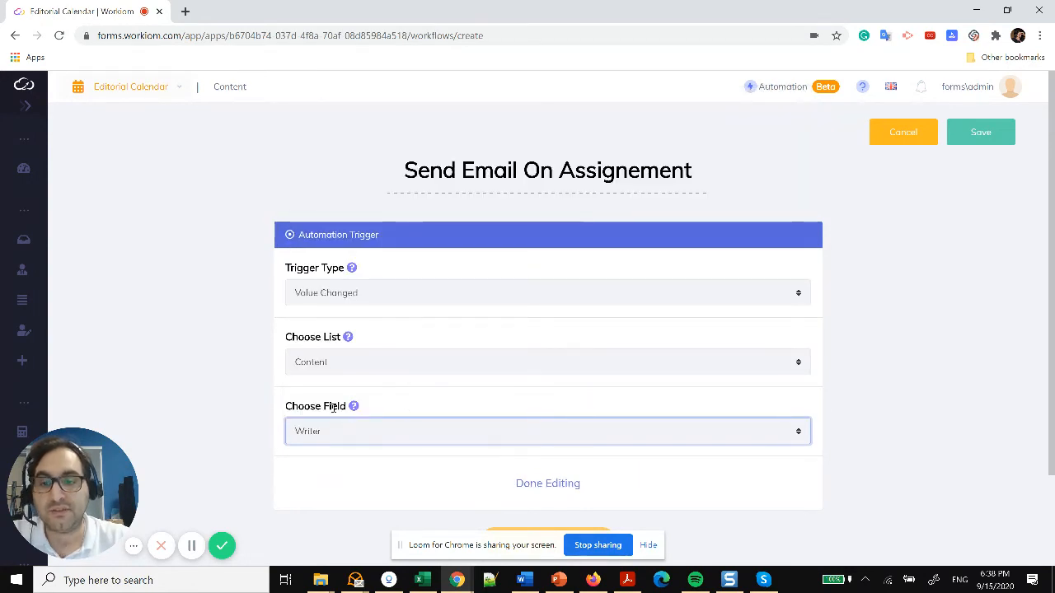
click(581, 483)
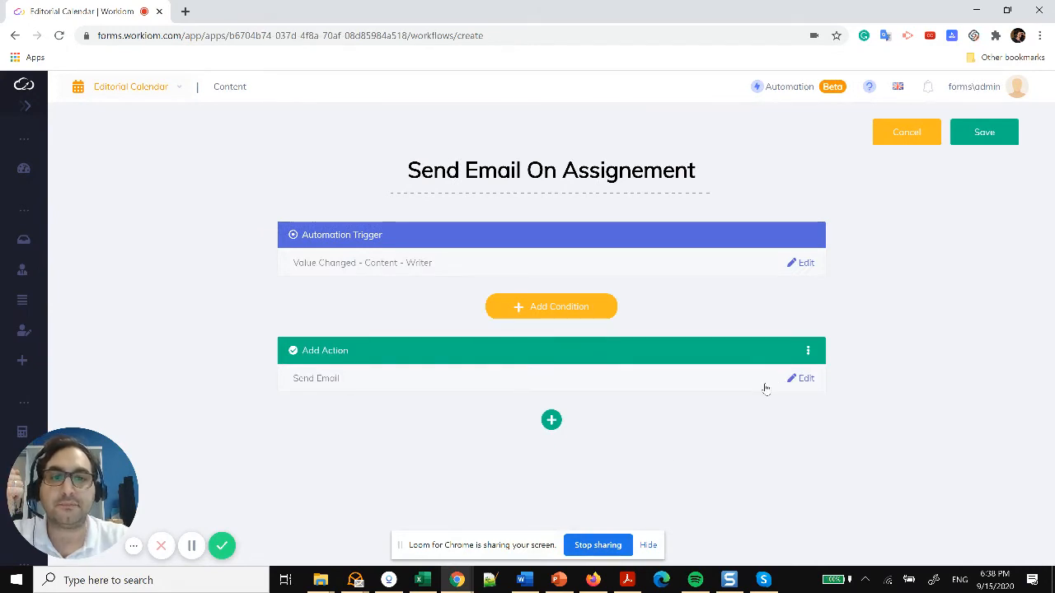
Discard the unsaved Send Email On Assignement automation and confirm leaving its editor
click(906, 133)
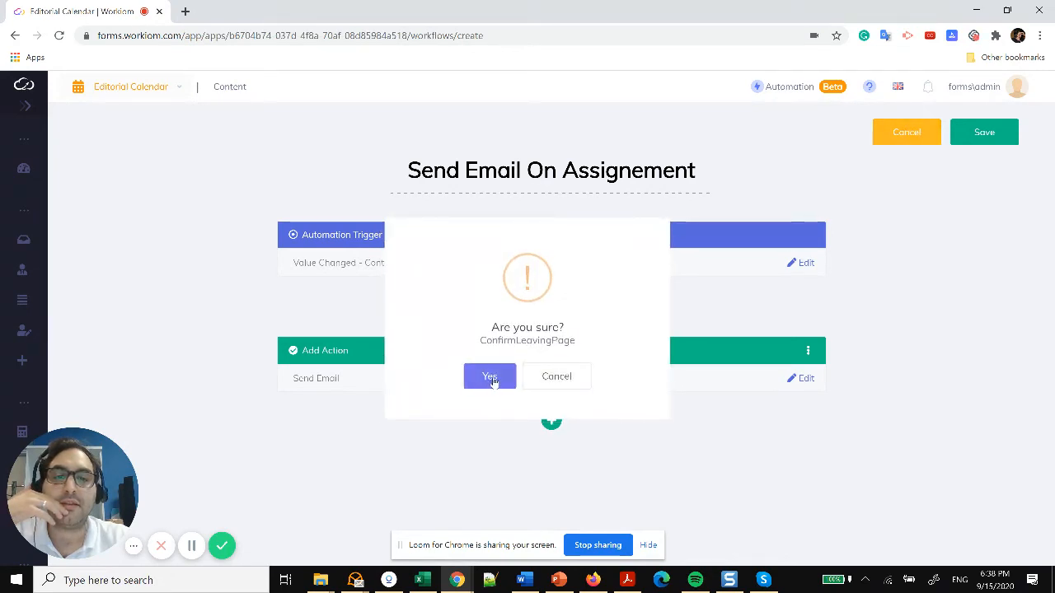
click(492, 377)
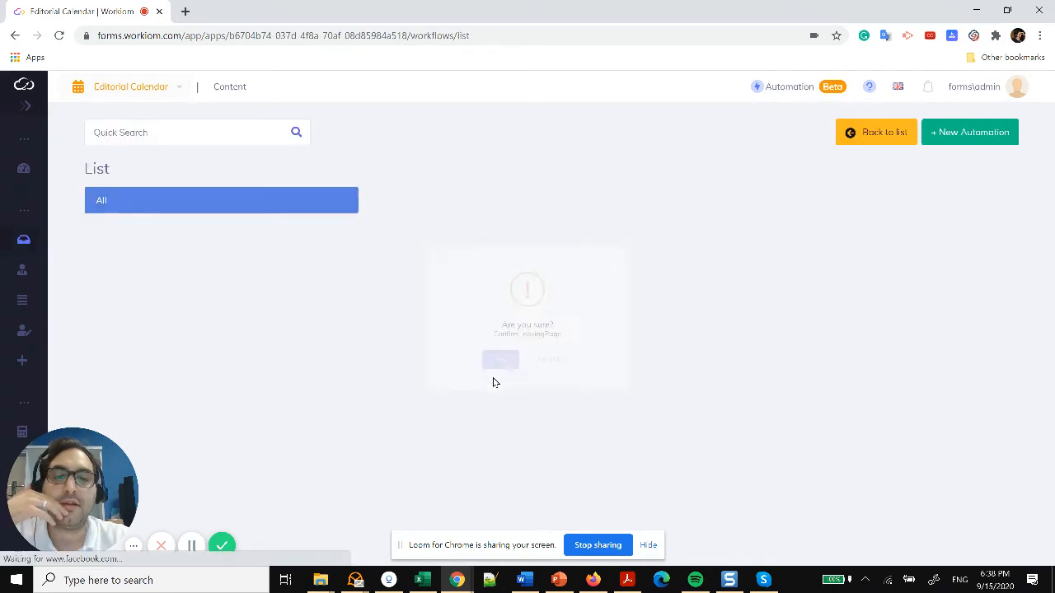
click(966, 139)
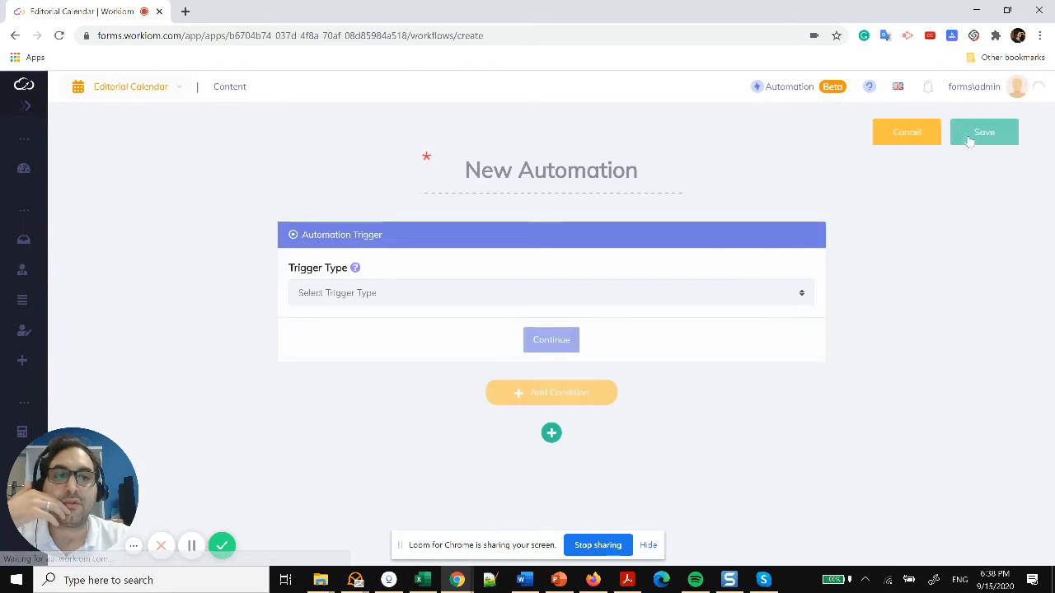
click(619, 179)
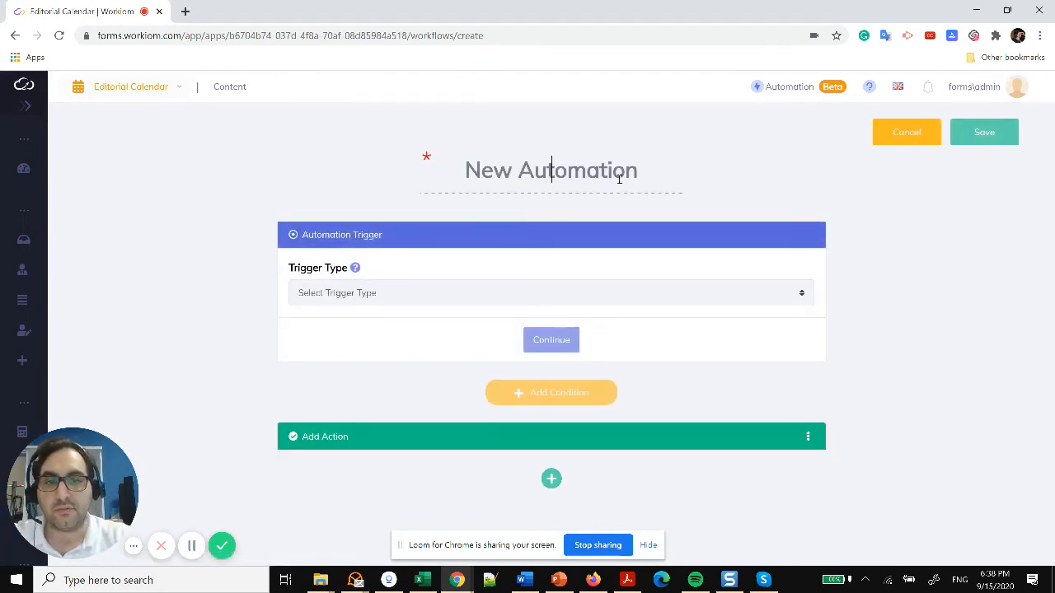
mouse_move(50, 235)
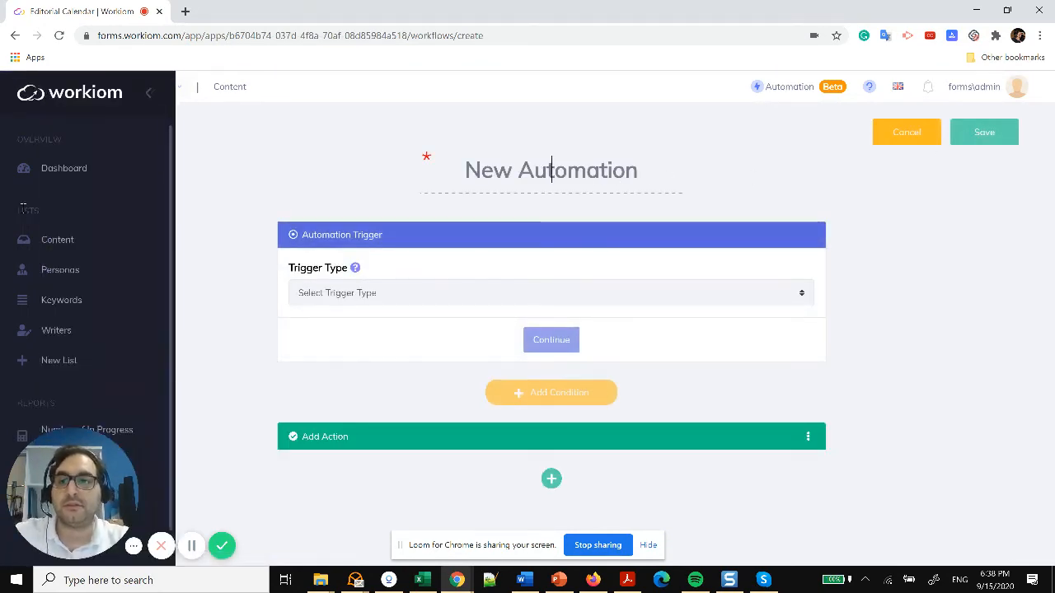
Add a new field named Duration with the type Number to the Content list and save it
click(57, 243)
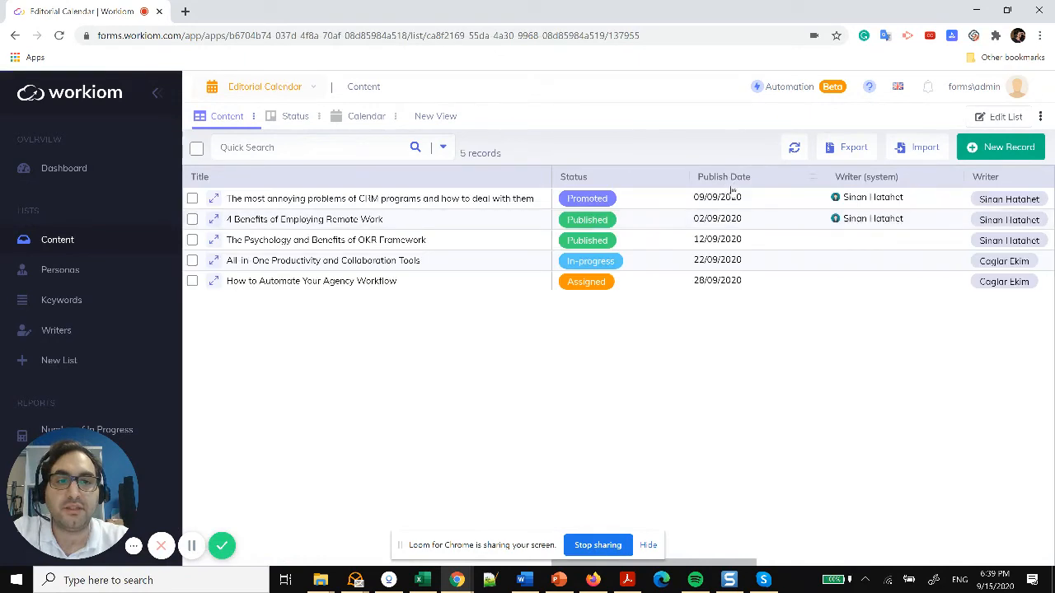
click(1009, 118)
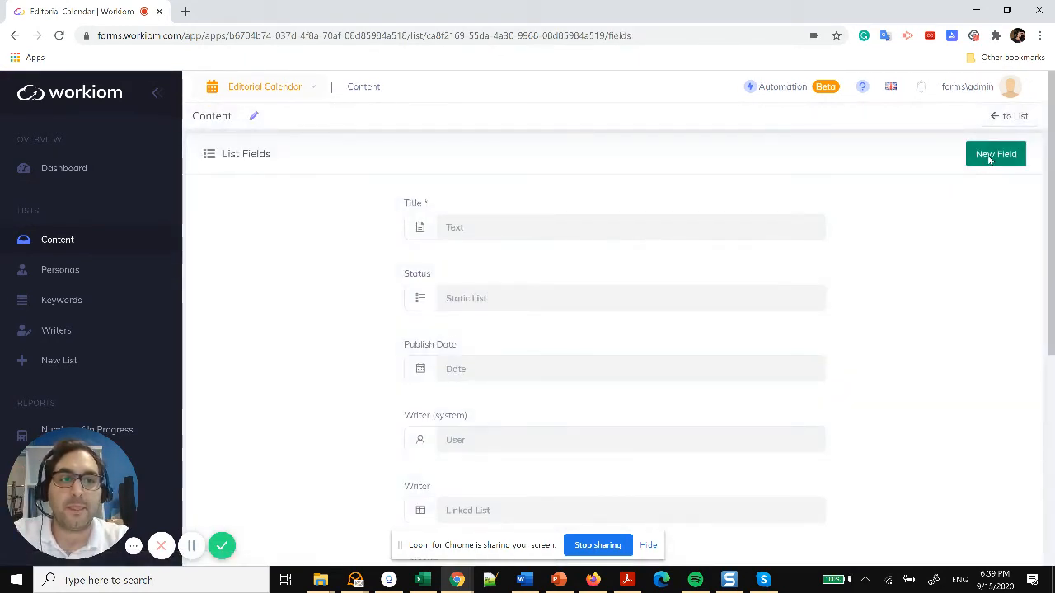
click(993, 155)
text(Du)
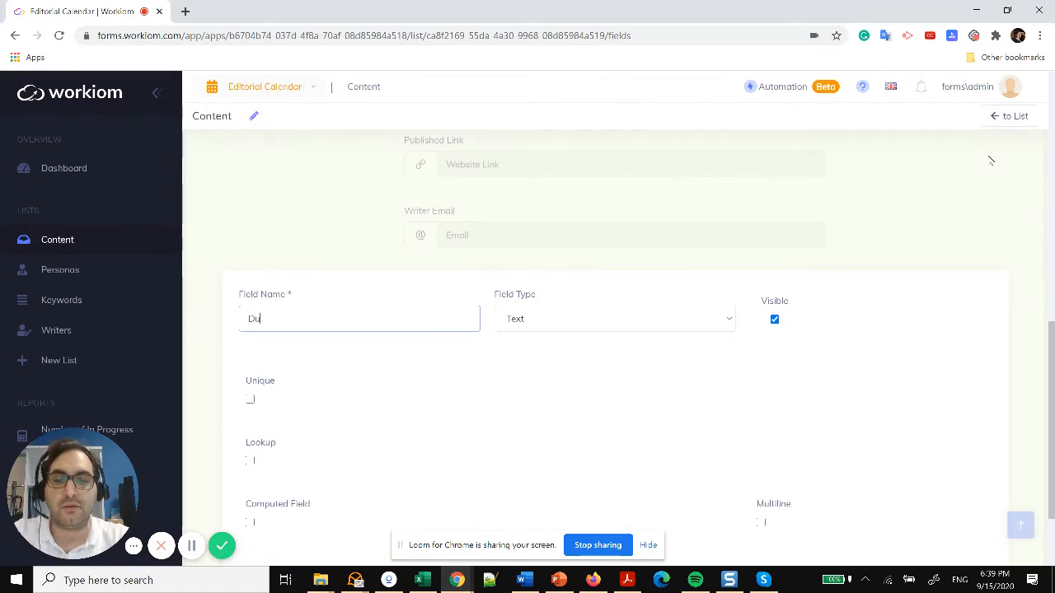
text(ration)
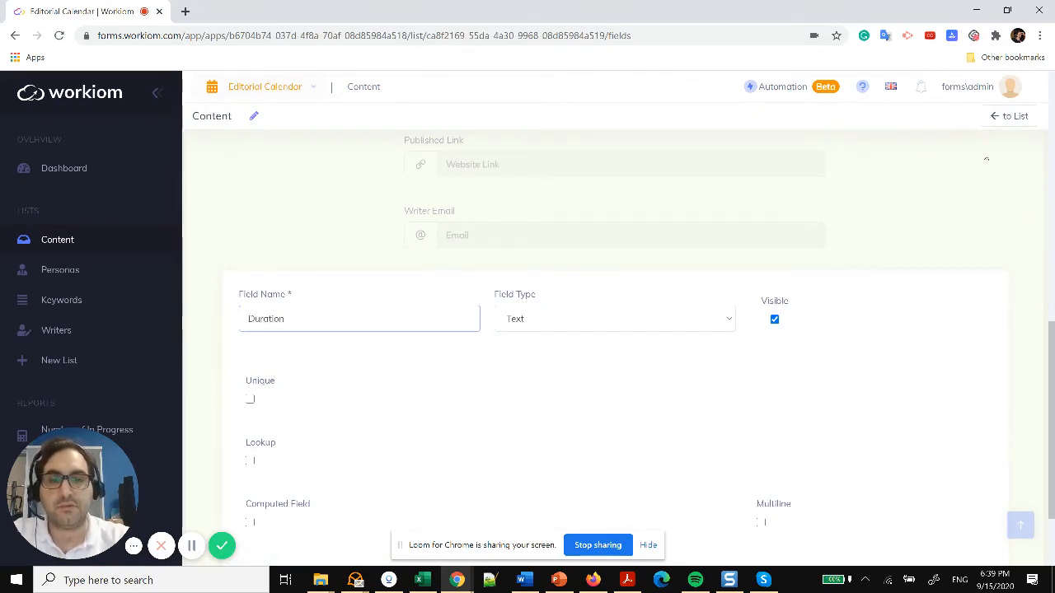
click(635, 319)
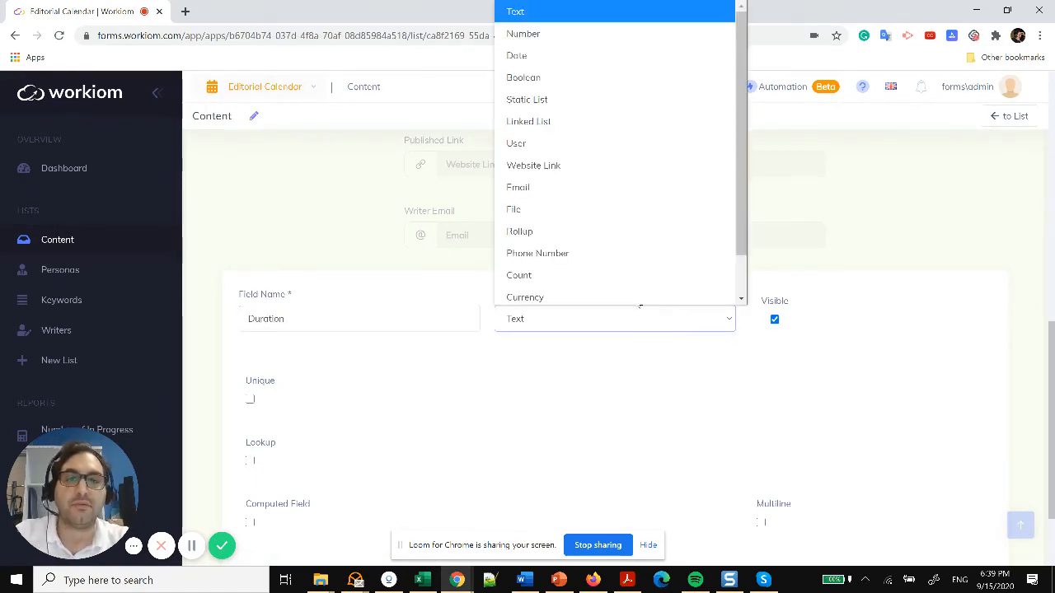
click(641, 39)
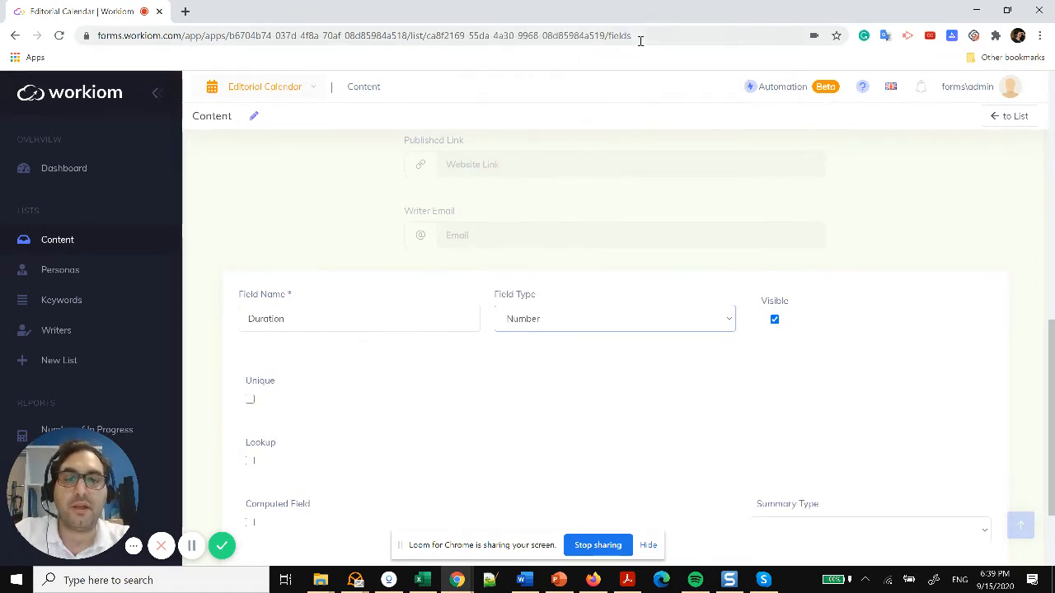
click(580, 318)
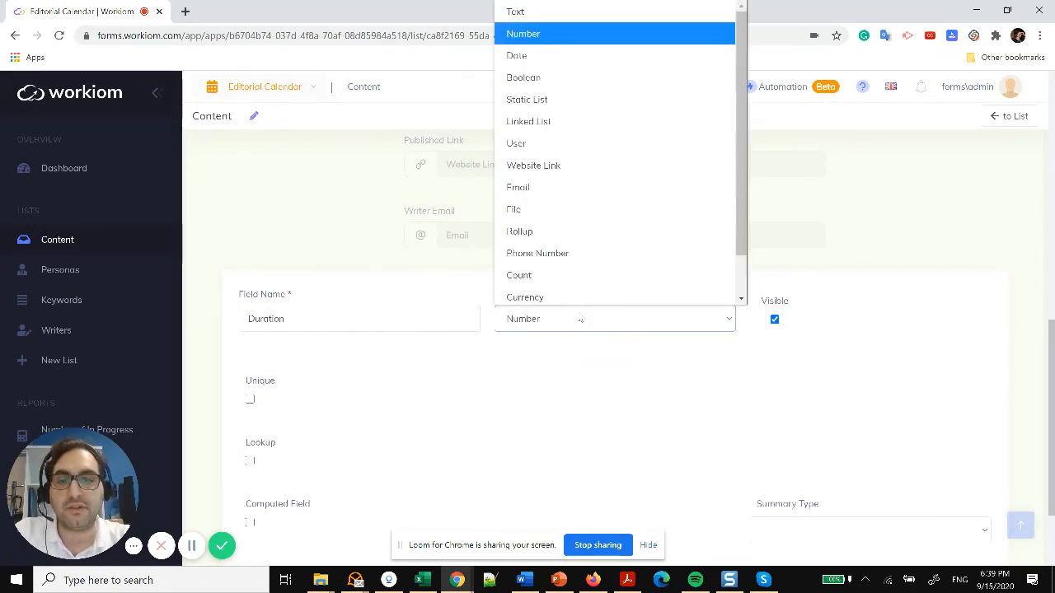
click(673, 395)
scroll(801, 430, down, 2)
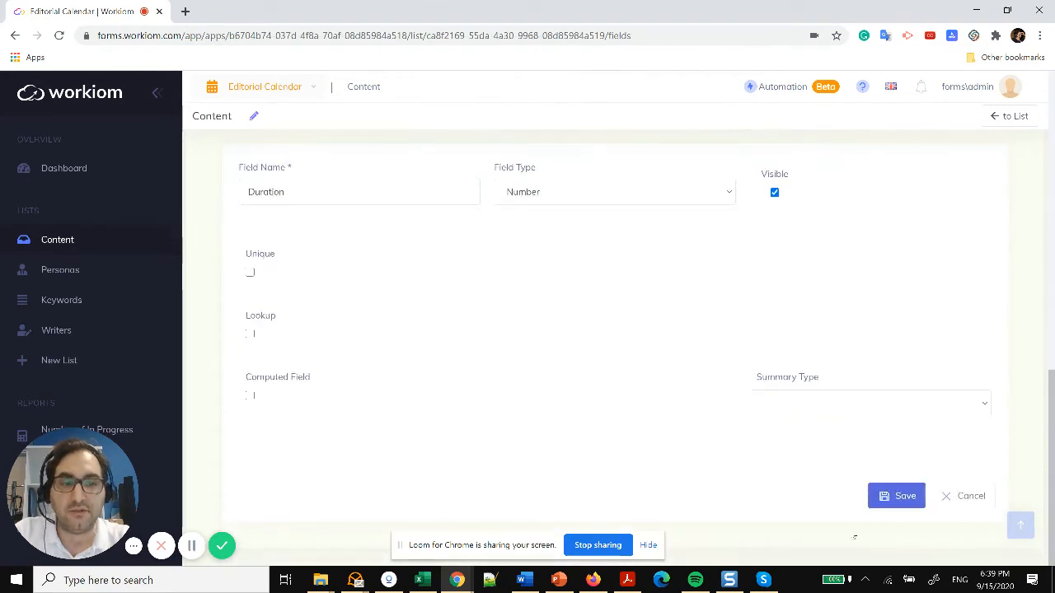
click(899, 503)
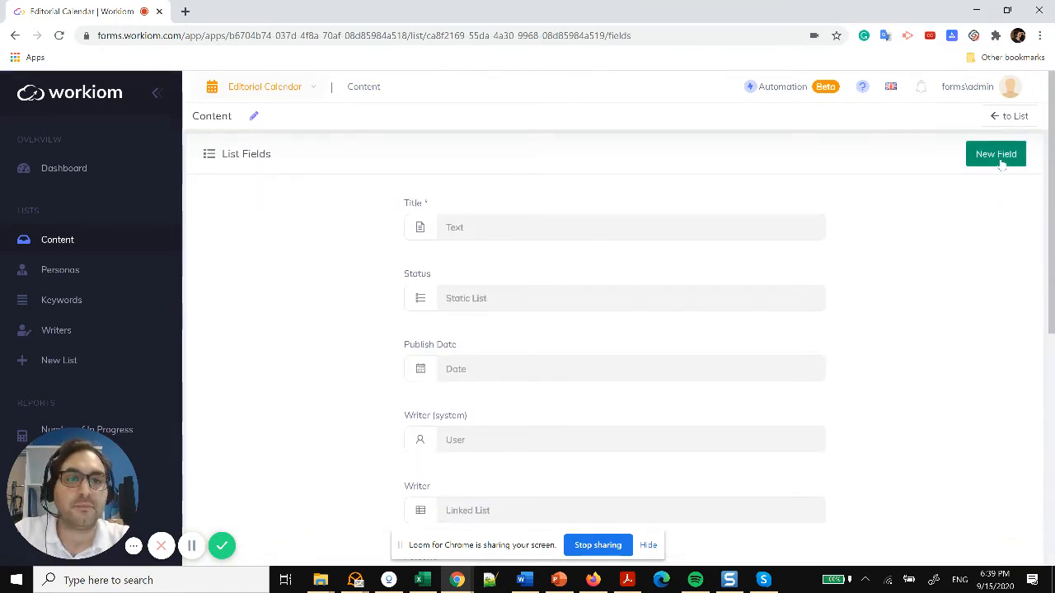
Start another Content list field named Critical Start Date and set its type to Date
click(1002, 163)
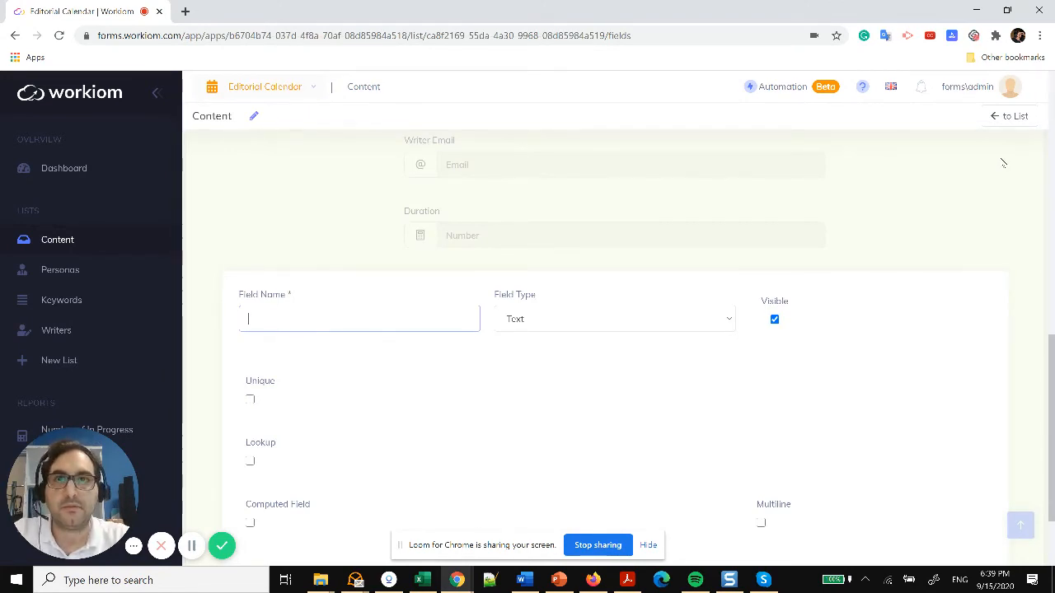
text(tical)
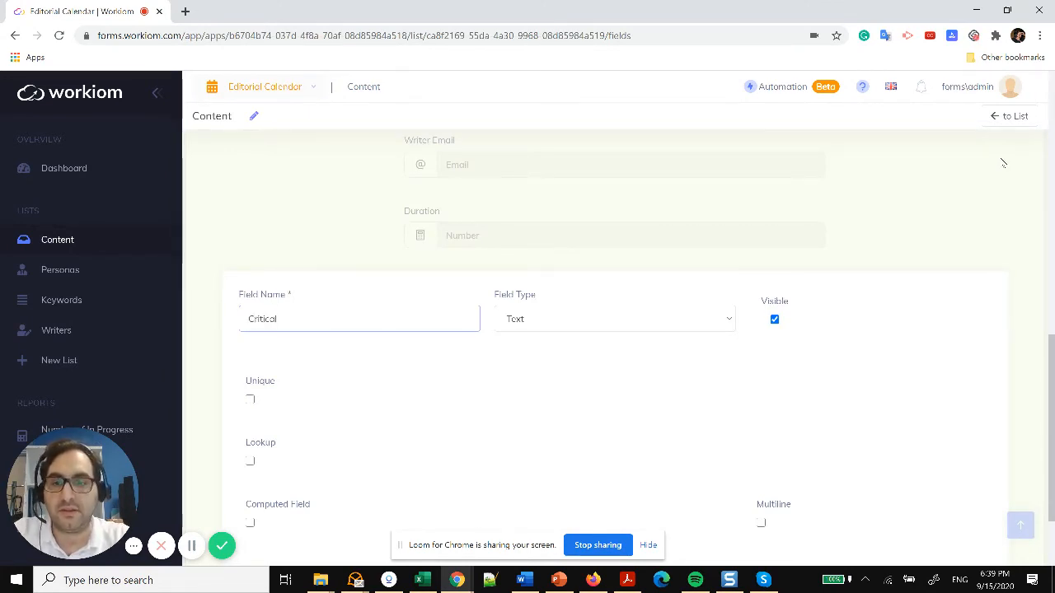
text( Dat)
key(BackSpace)
key(BackSpace)
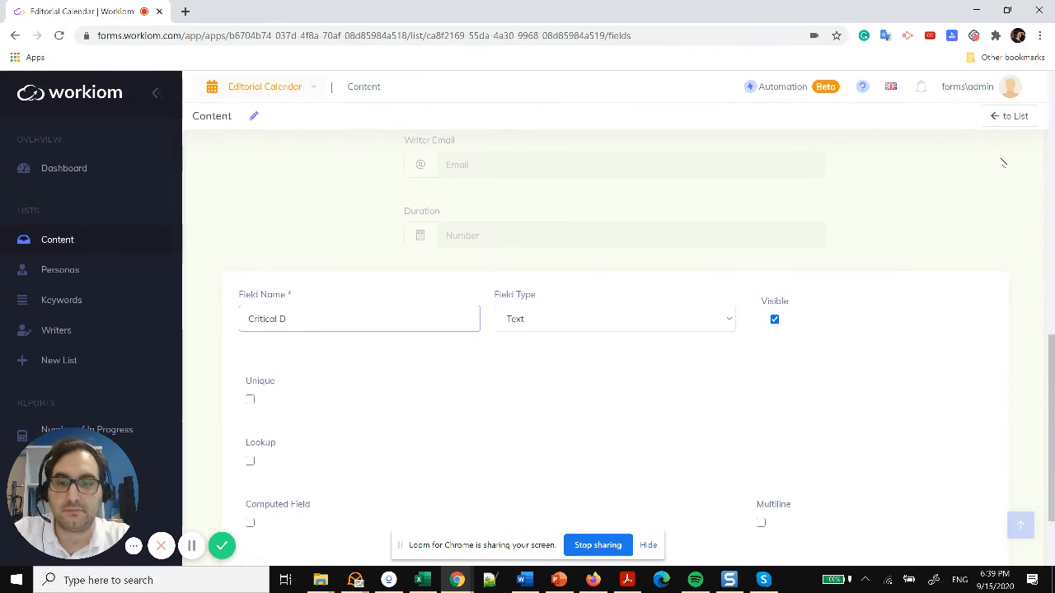
text(tart Date)
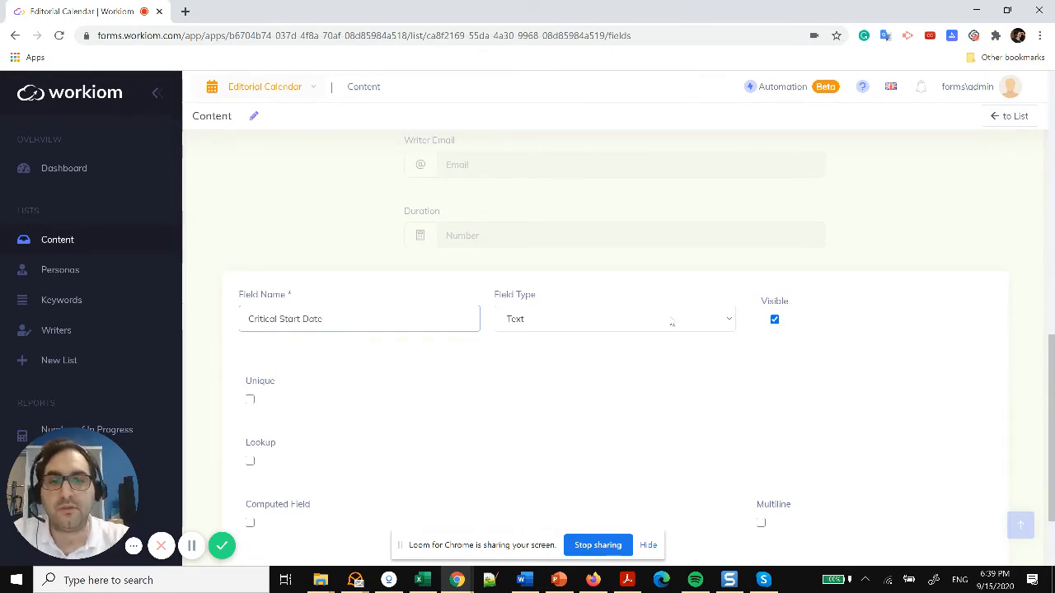
click(612, 325)
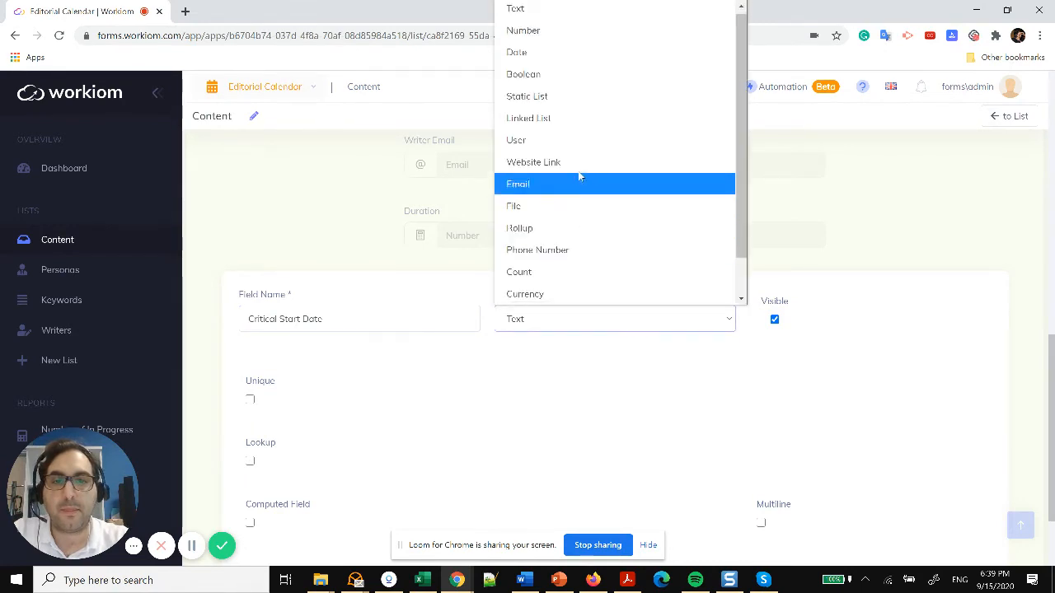
click(581, 50)
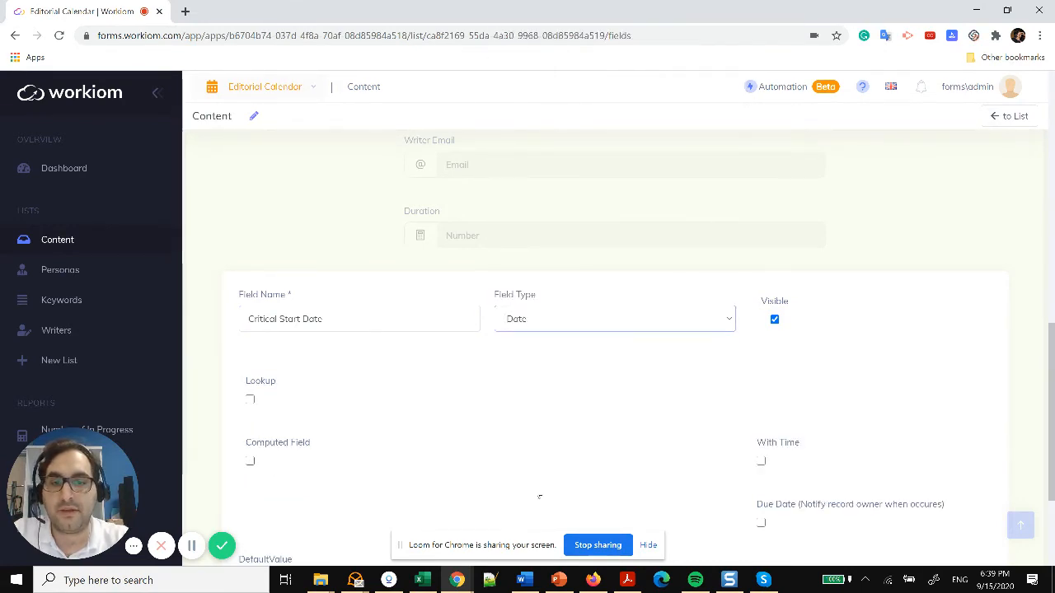
Make Critical Start Date a computed field with the formula Publish Date minus Duration (_F_602899 - _F_603117) and save it
scroll(500, 419, down, 2)
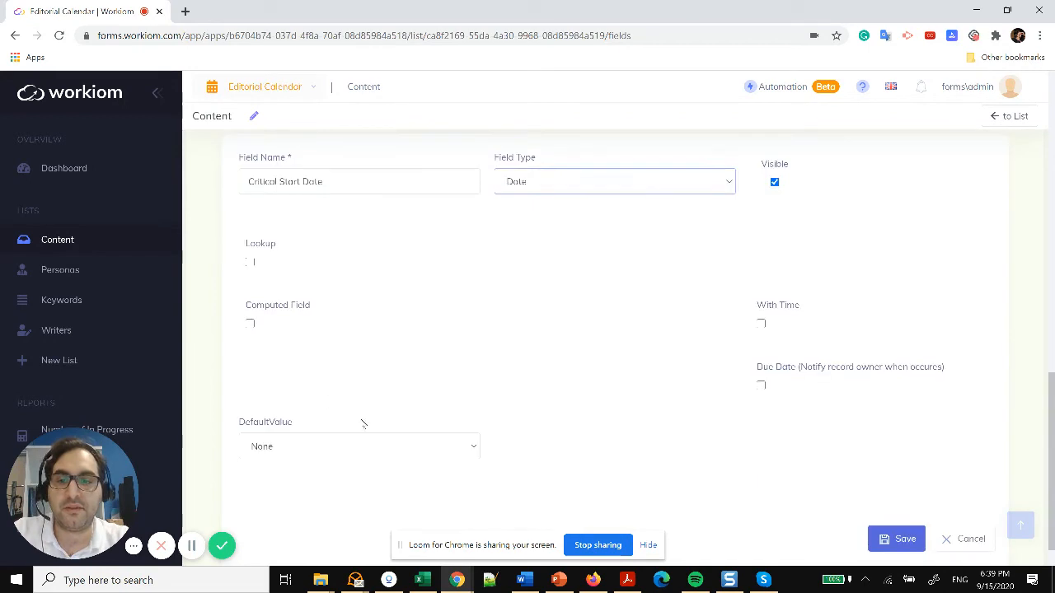
click(251, 323)
click(462, 383)
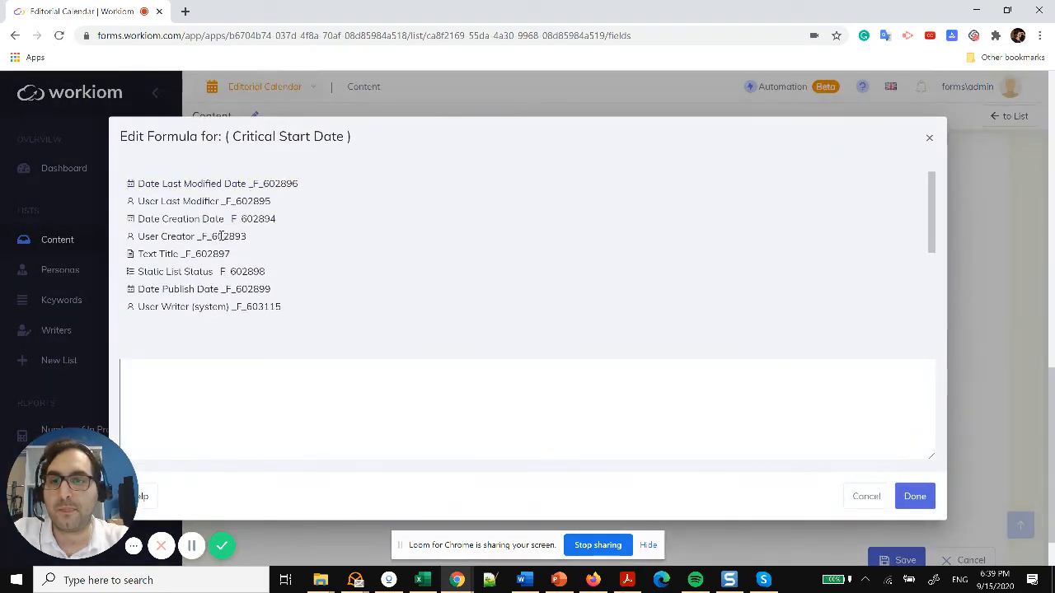
click(202, 293)
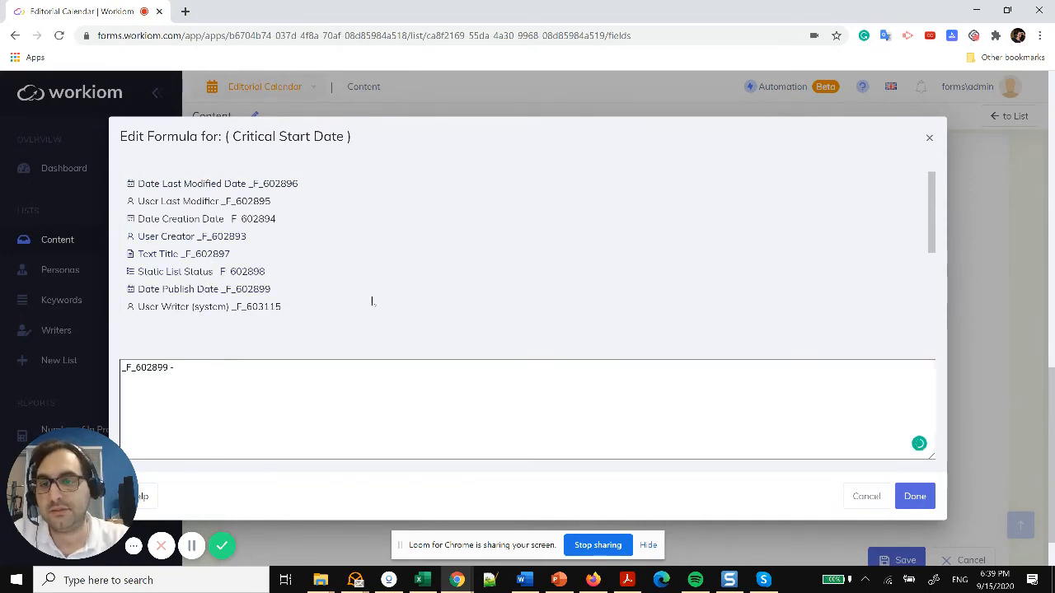
scroll(372, 302, down, 3)
click(214, 303)
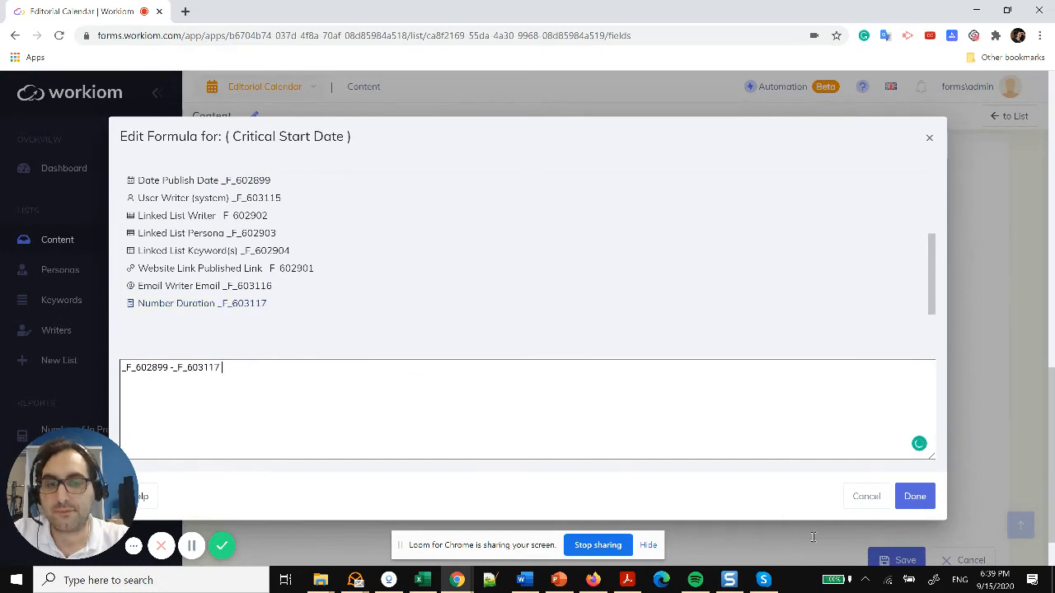
click(914, 497)
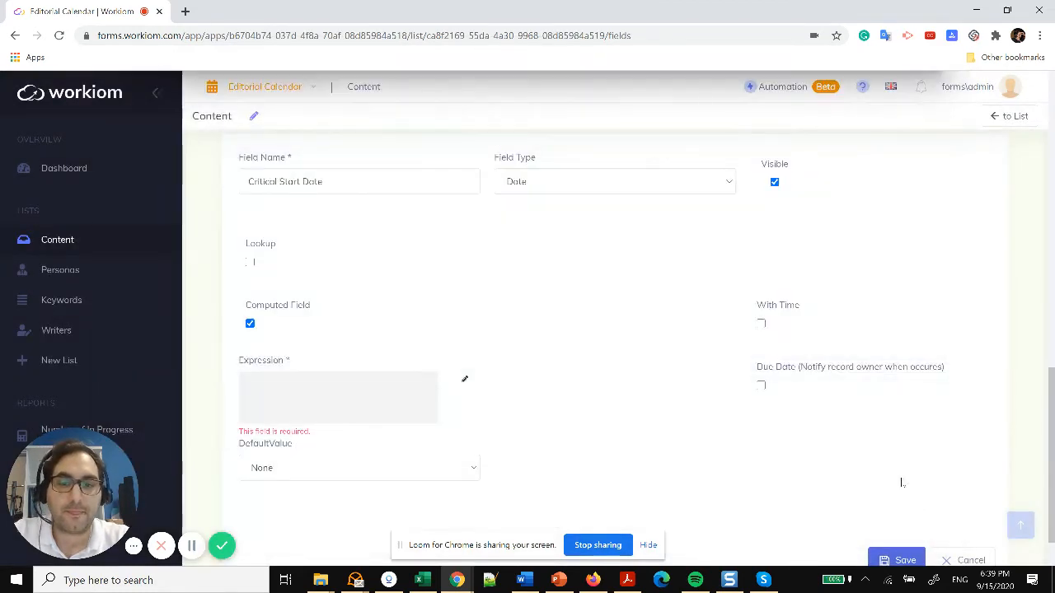
click(894, 496)
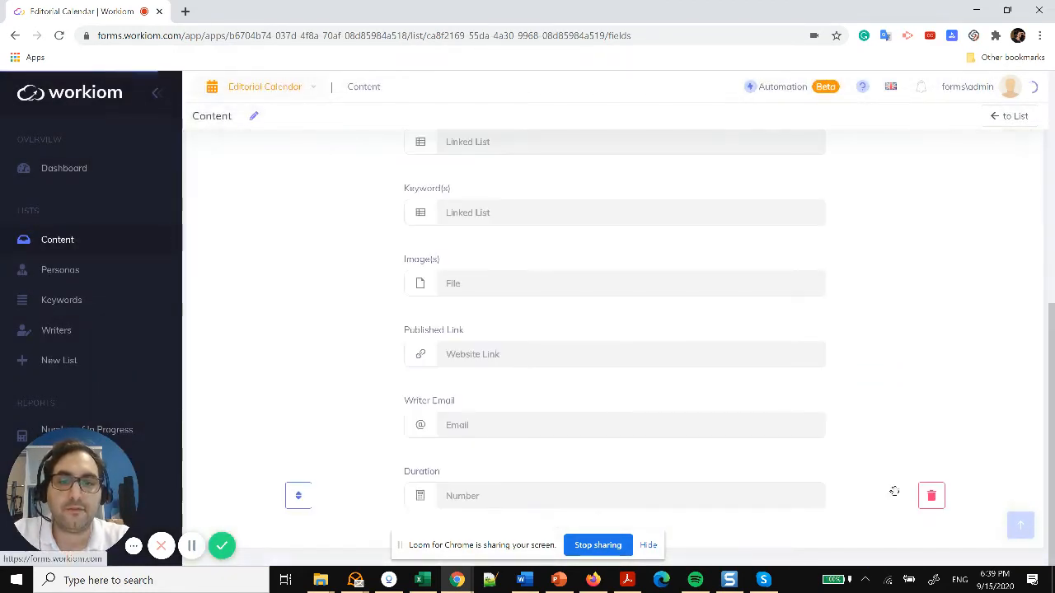
Return to the Content records and set the Duration of the "All-in-One Productivity and Collaboration Tools" record to 4
click(1010, 117)
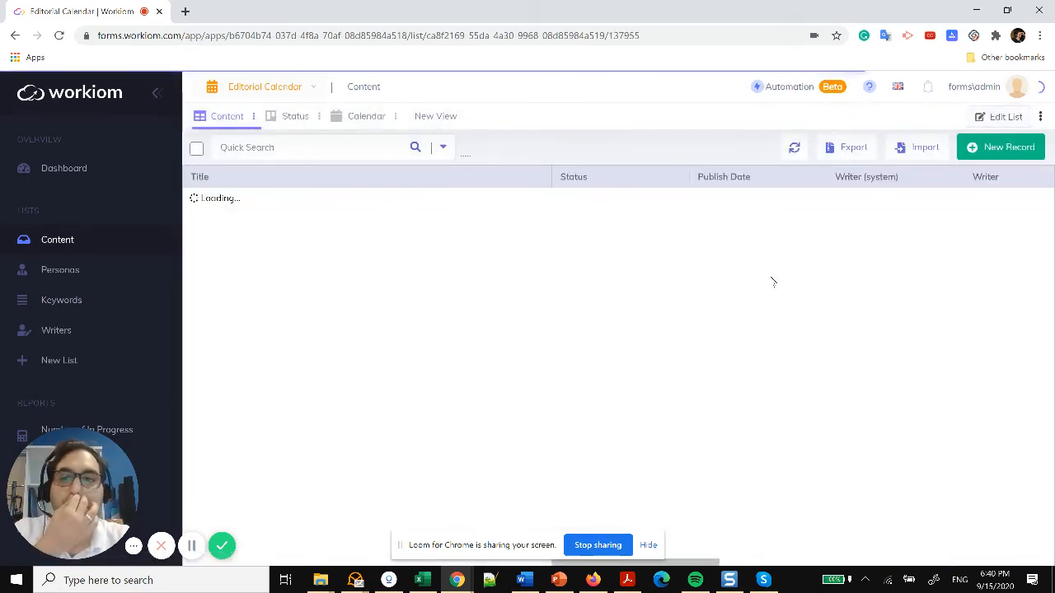
drag(690, 573, 828, 572)
drag(710, 564, 1047, 552)
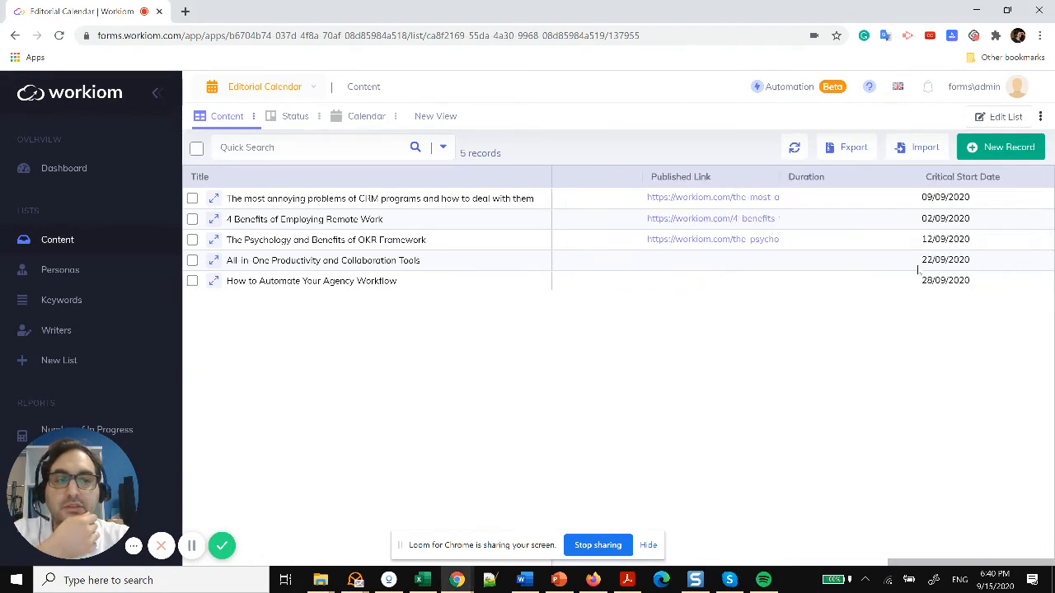
click(839, 198)
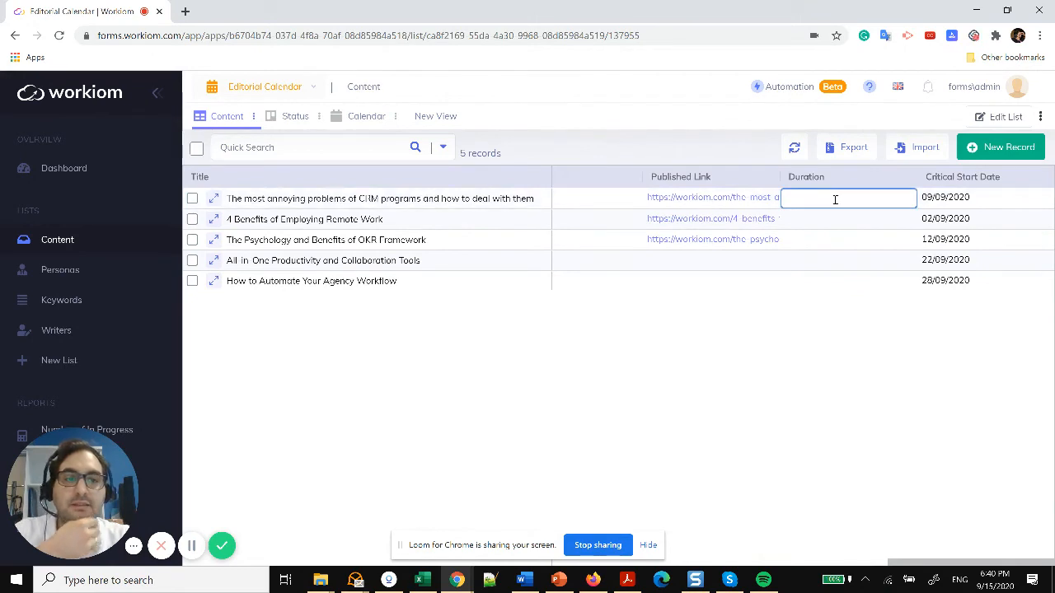
click(814, 259)
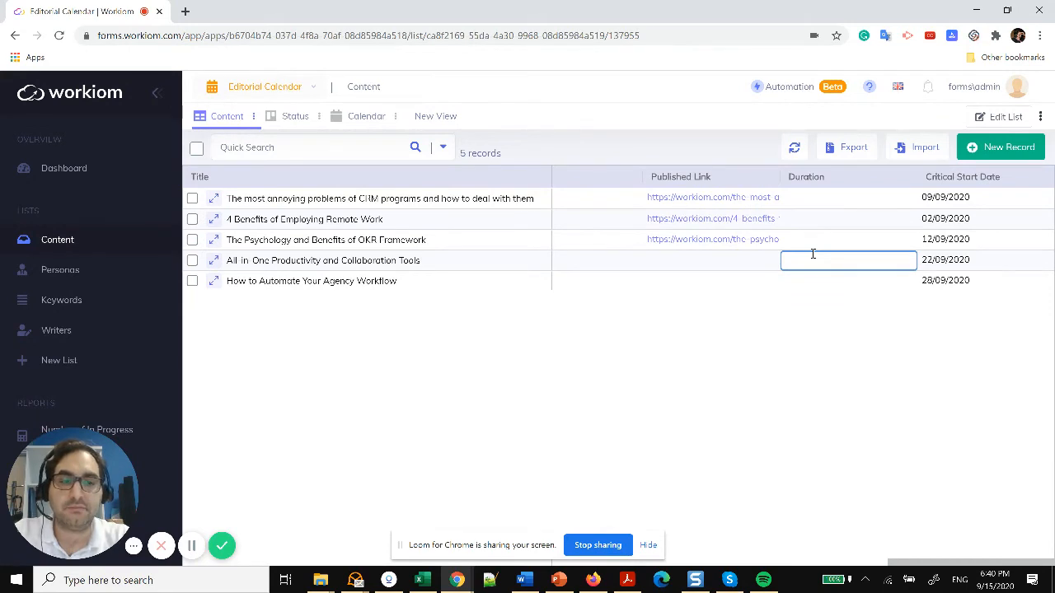
text(4)
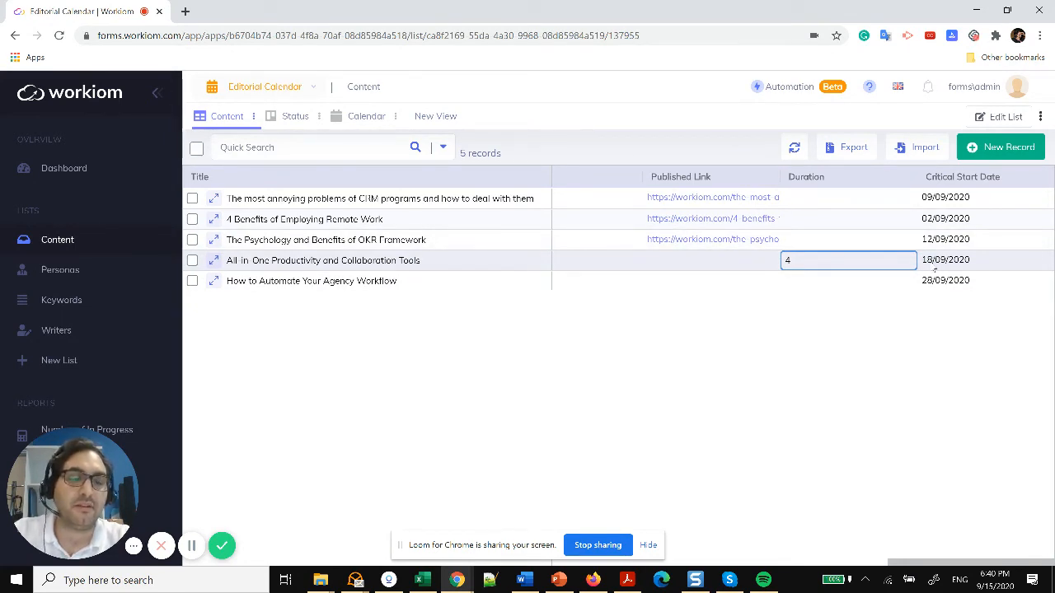
Create a new automation for the Editorial Calendar and name it Critical Date Reminder
click(787, 88)
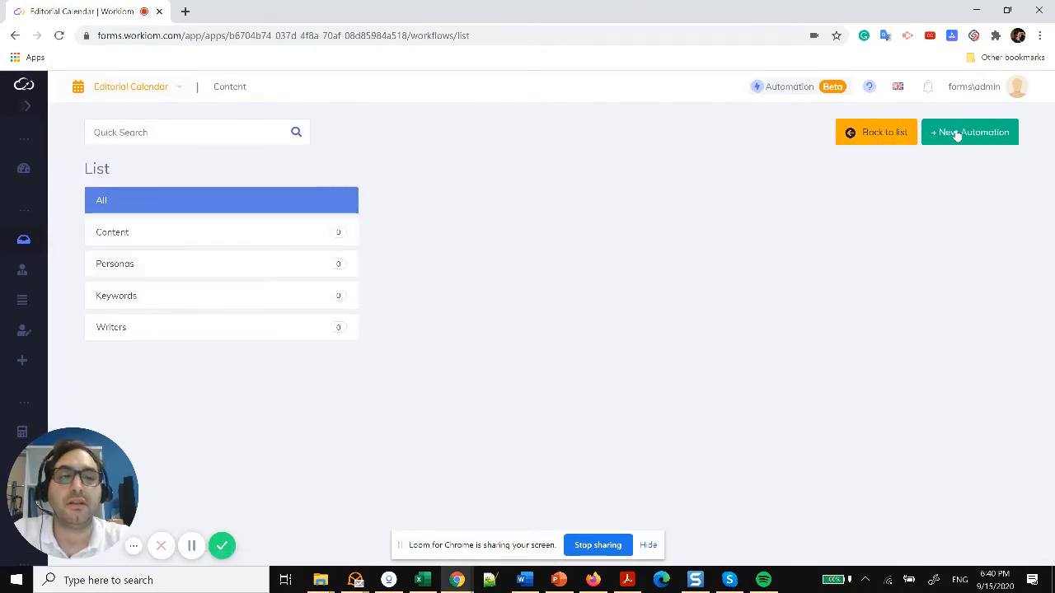
click(955, 137)
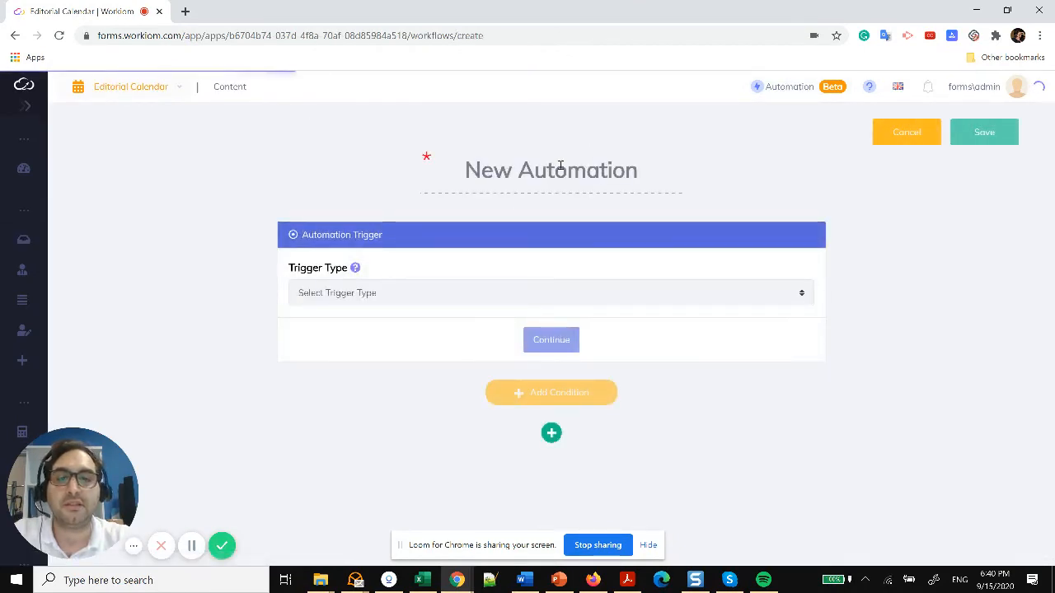
click(557, 165)
text(Critical Datae)
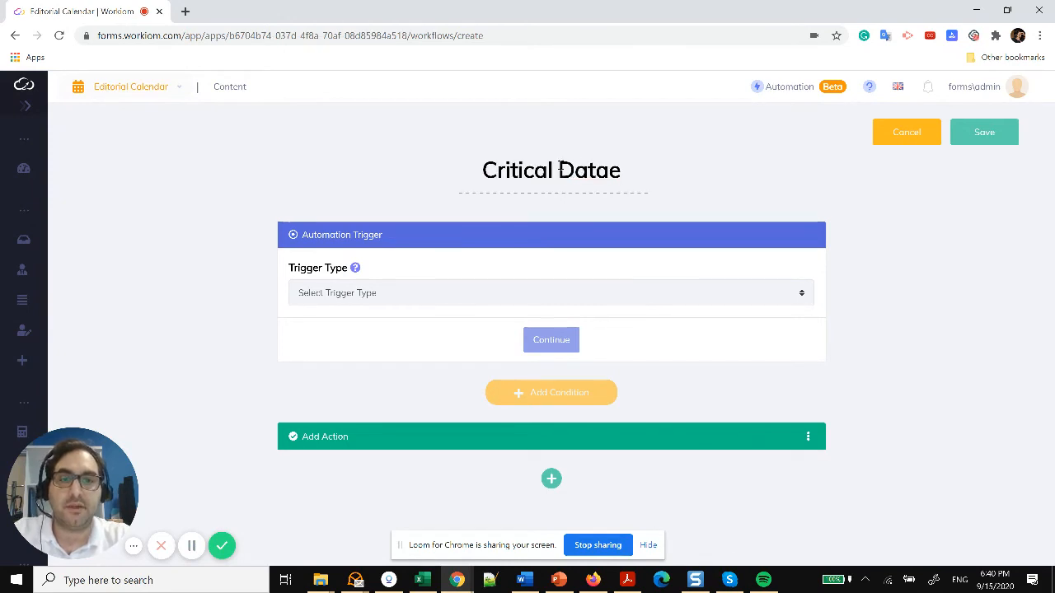
key(BackSpace)
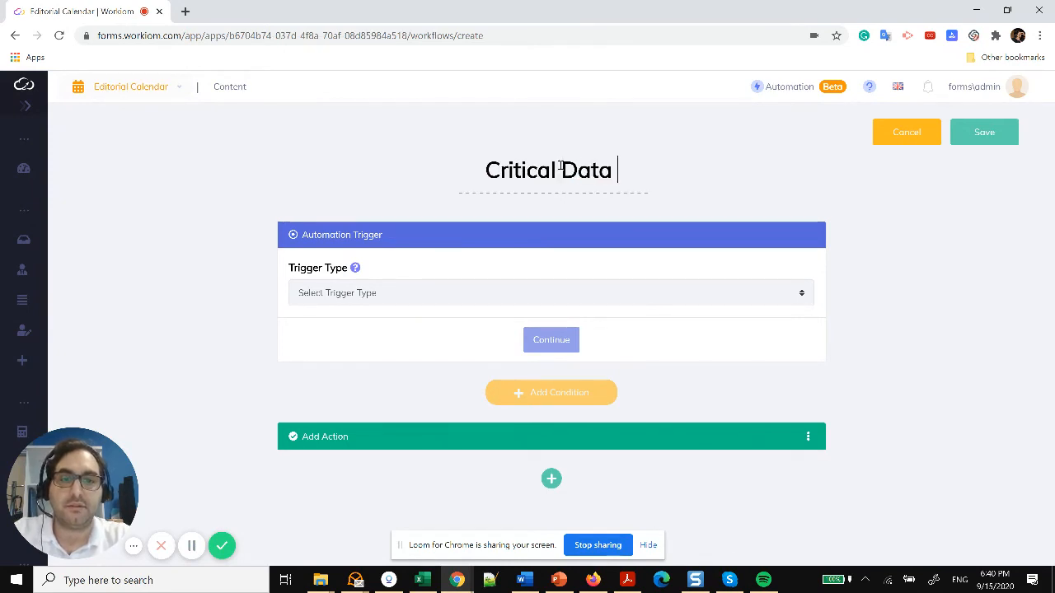
key(BackSpace)
text(e Reminder)
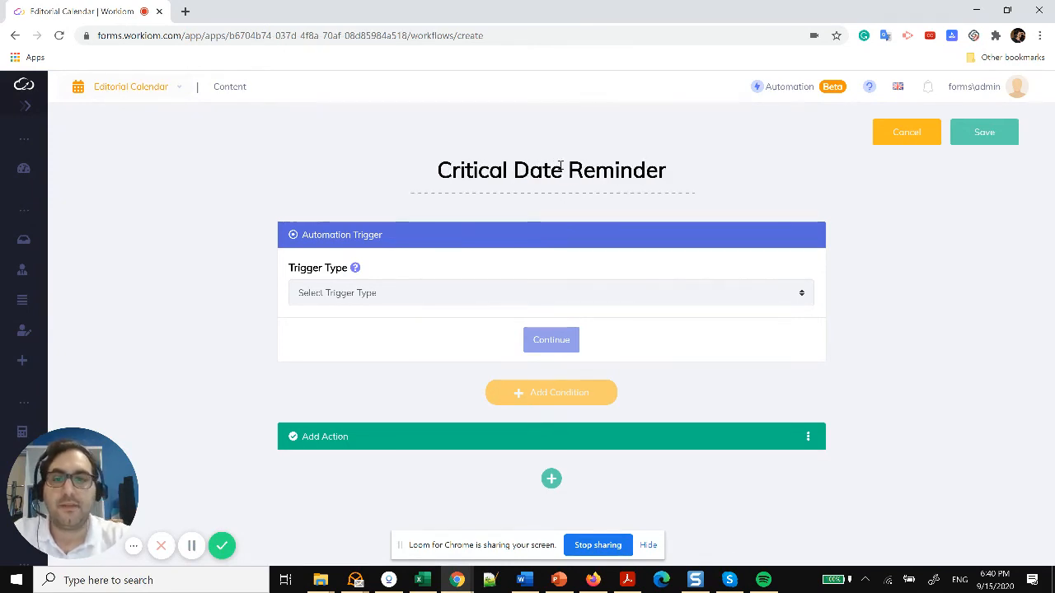
Give the automation a Time Trigger on the Content list's Critical Start Date field and continue past the trigger setup
click(465, 300)
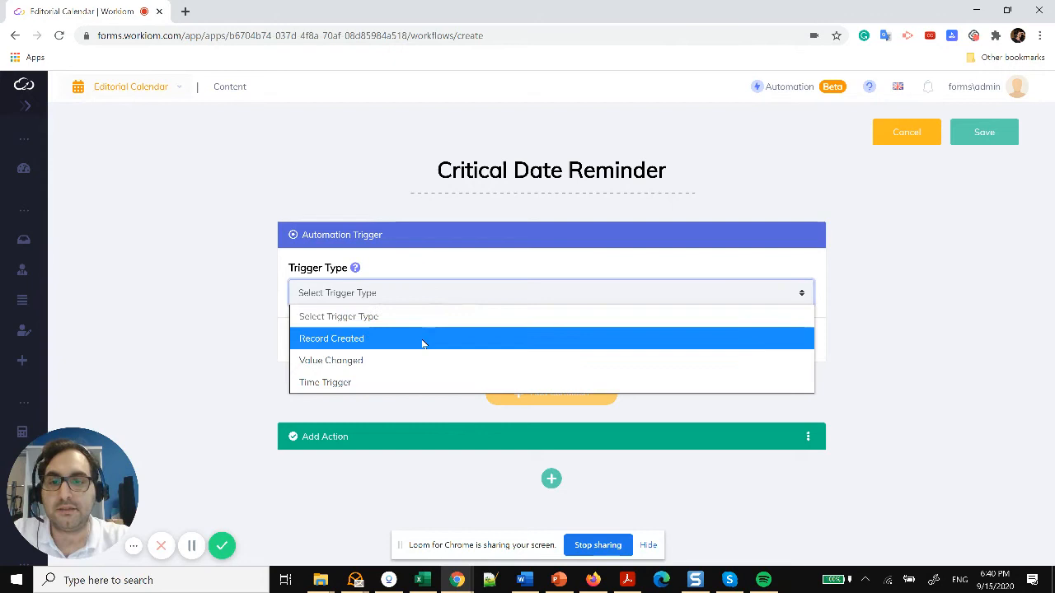
click(384, 384)
click(480, 366)
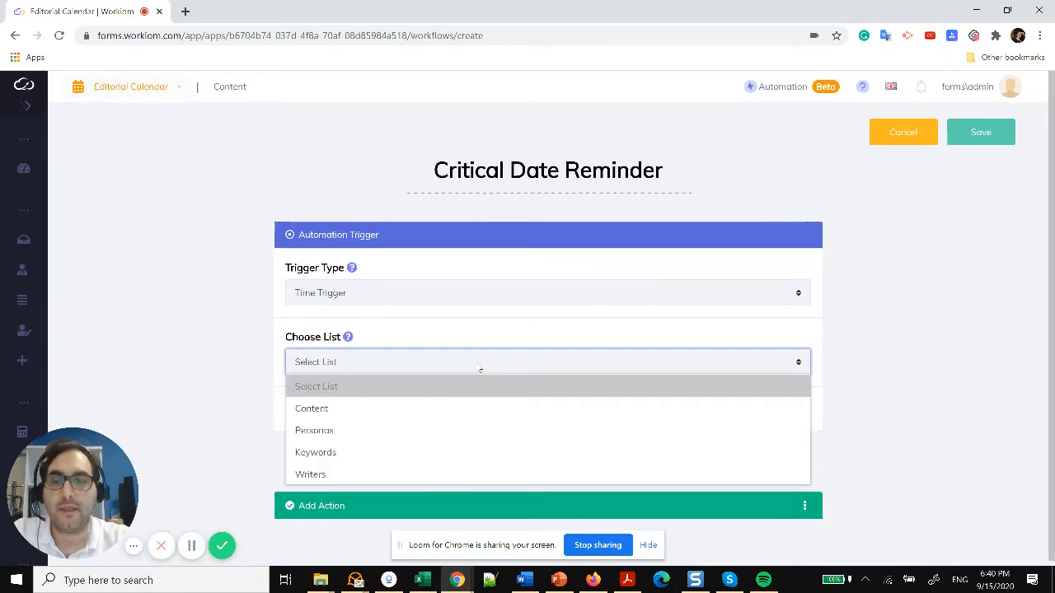
click(420, 410)
click(468, 434)
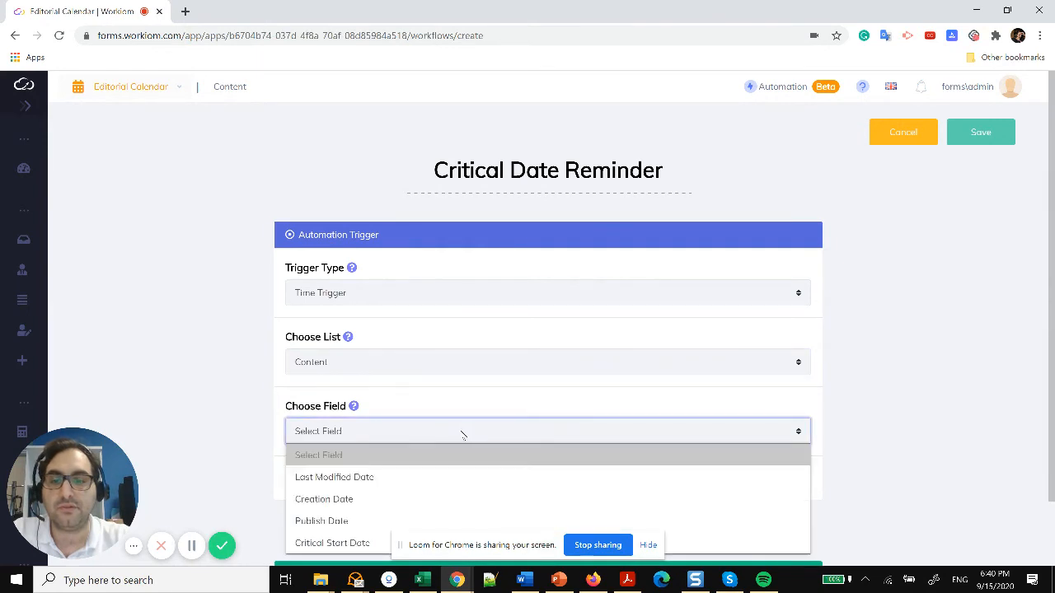
scroll(462, 435, down, 1)
click(450, 361)
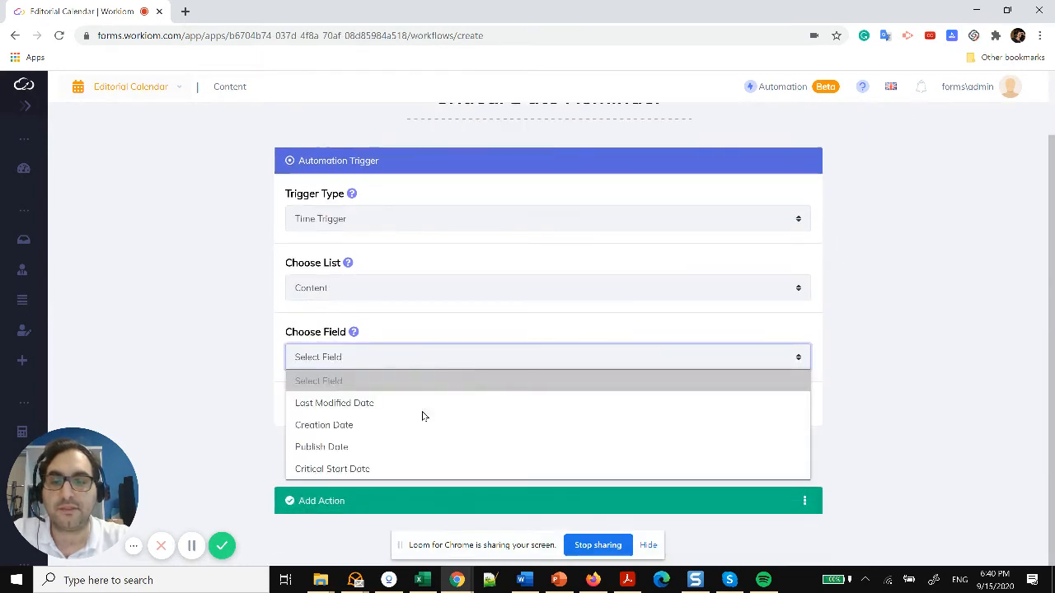
click(386, 471)
scroll(520, 350, down, 1)
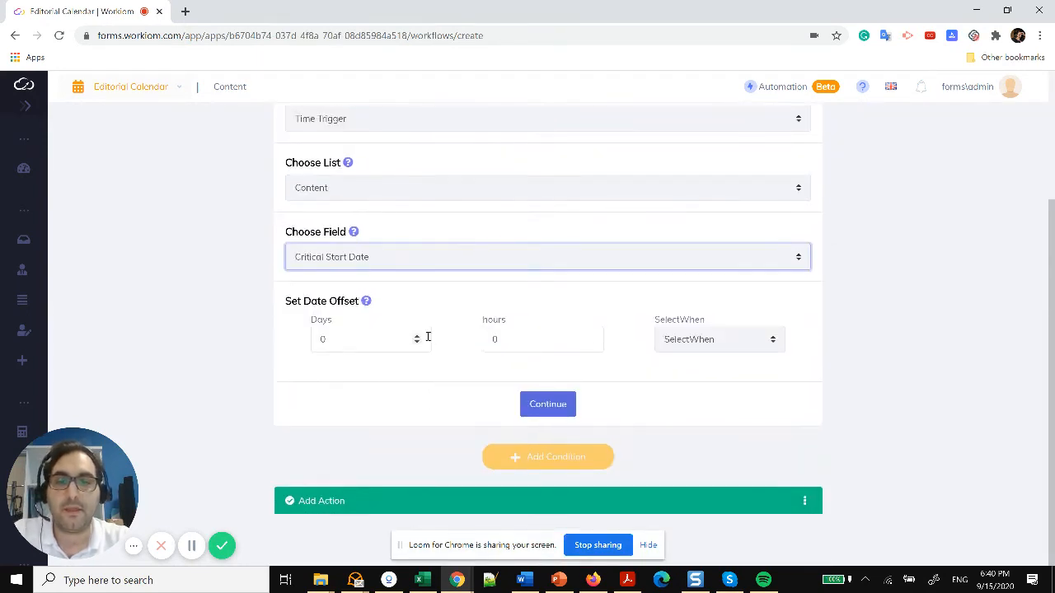
click(547, 412)
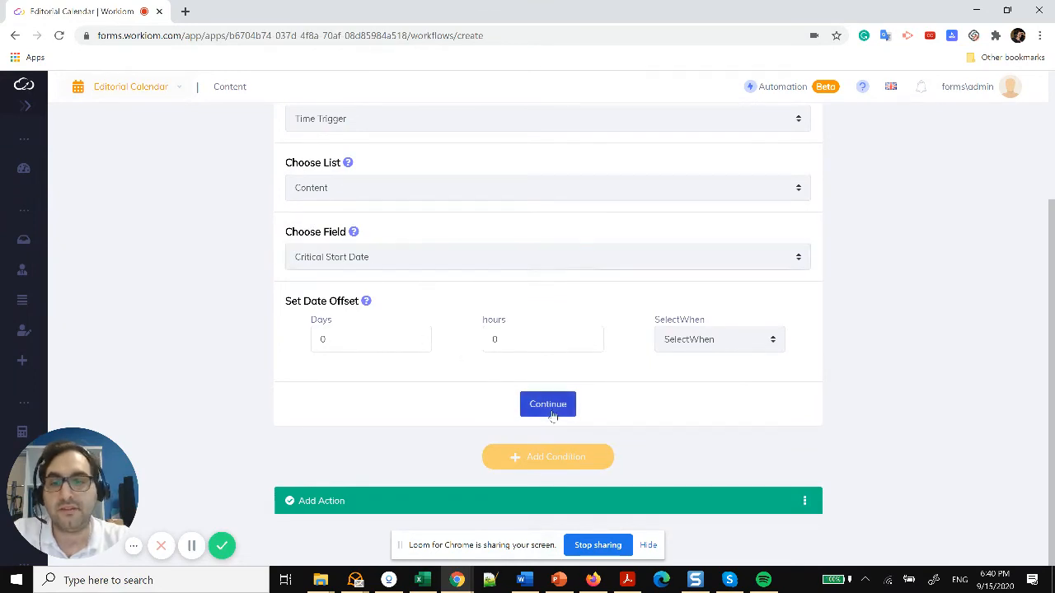
click(498, 408)
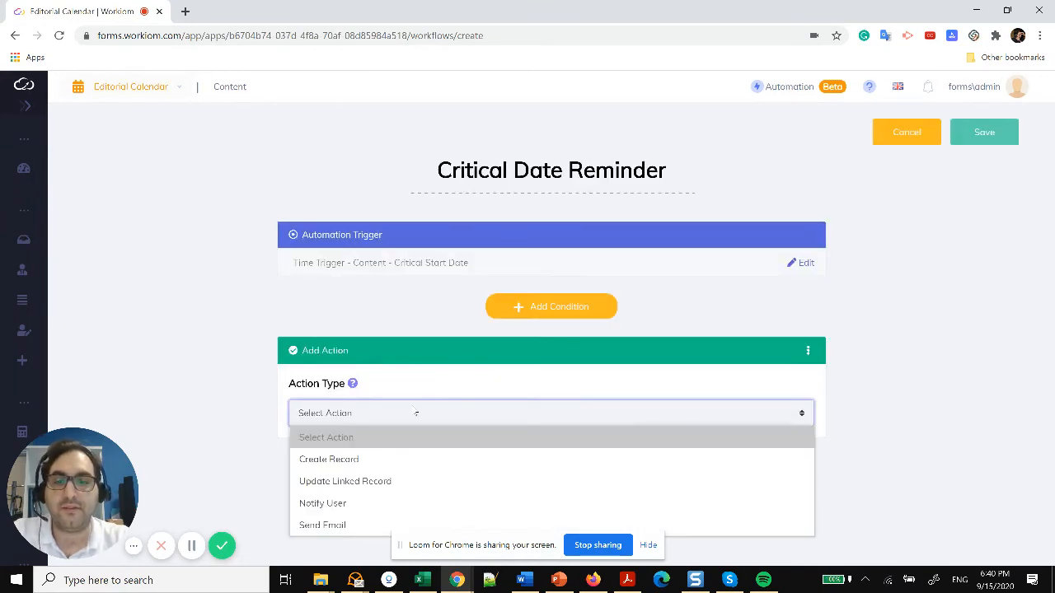
Add a condition to the automation requiring {{Status}} ="New" and save it
click(532, 306)
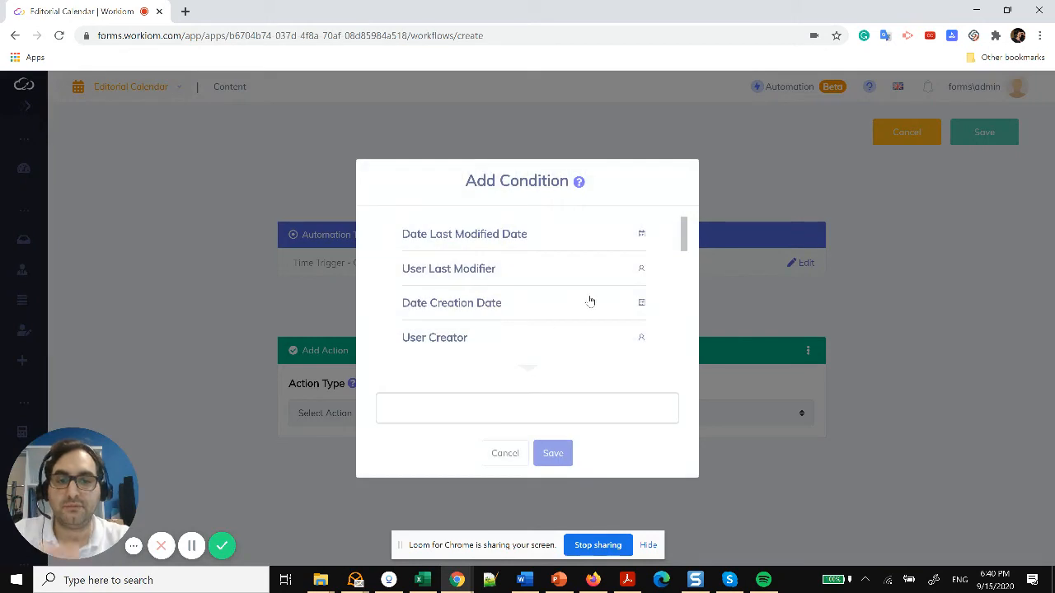
scroll(590, 302, down, 3)
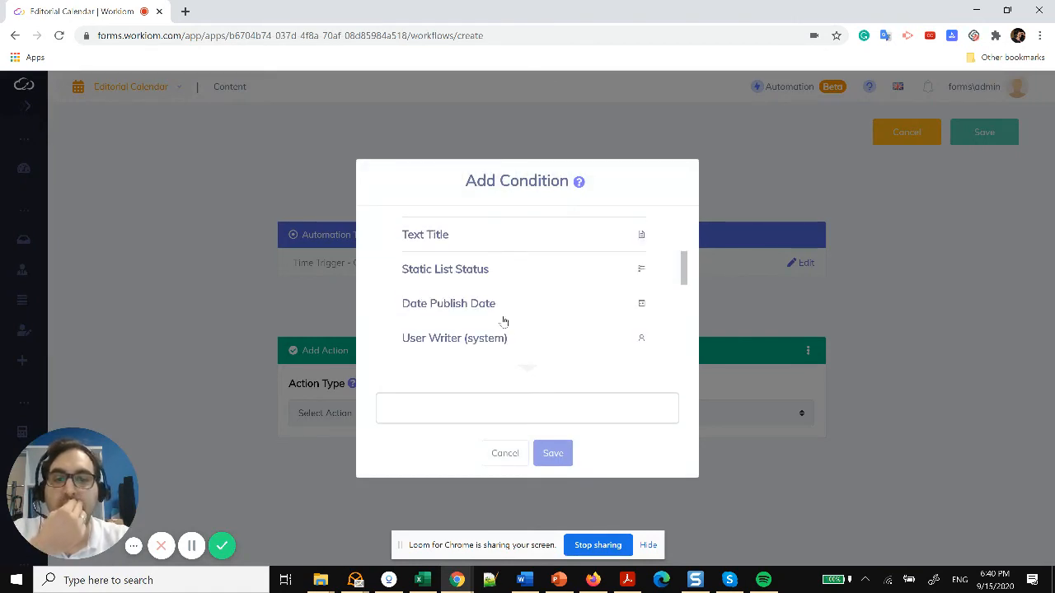
scroll(495, 289, up, 1)
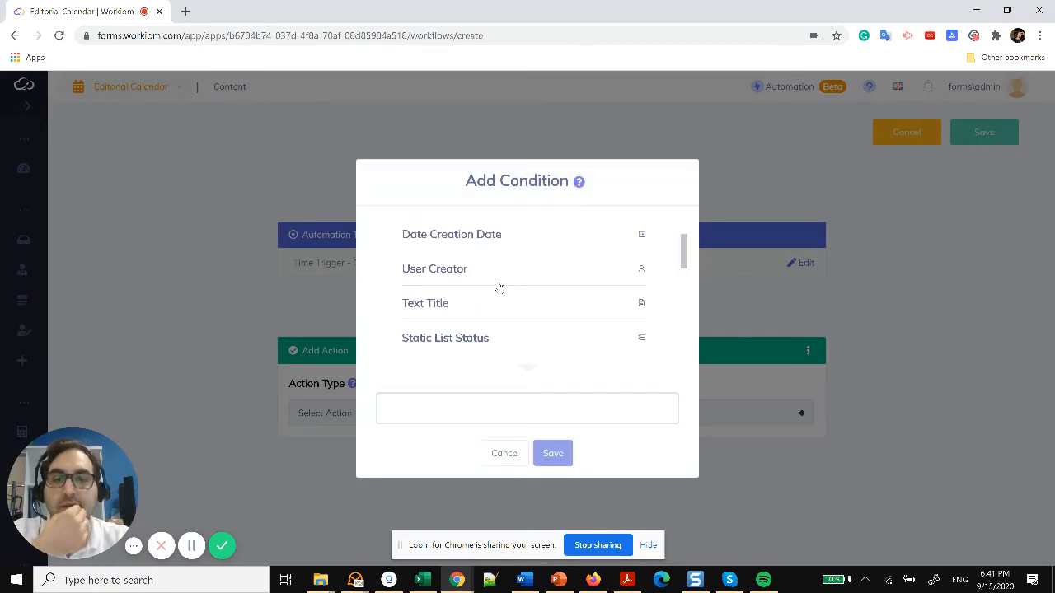
scroll(499, 287, up, 1)
scroll(501, 292, down, 3)
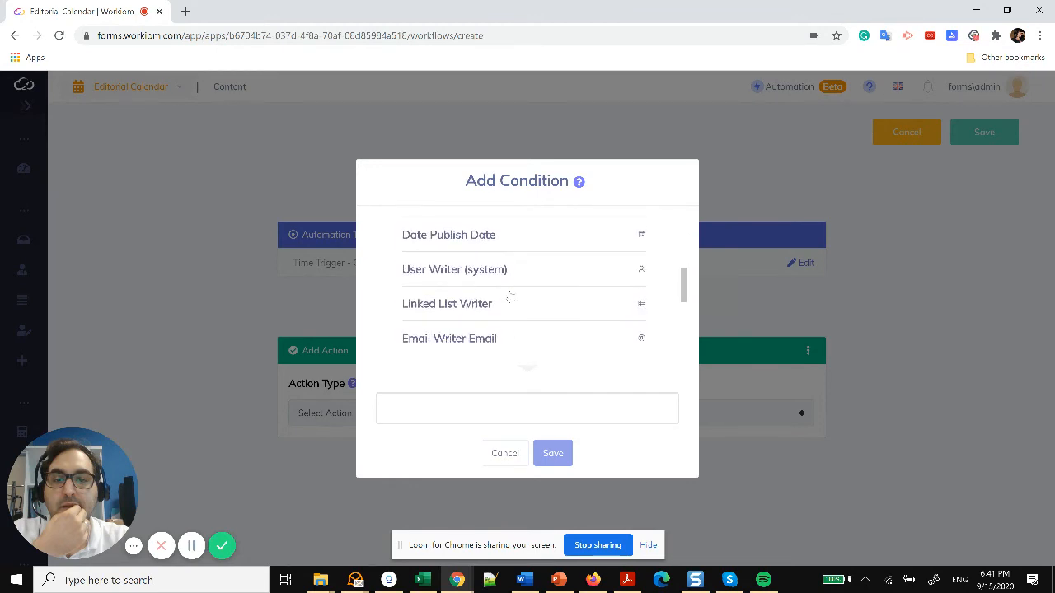
scroll(511, 297, down, 1)
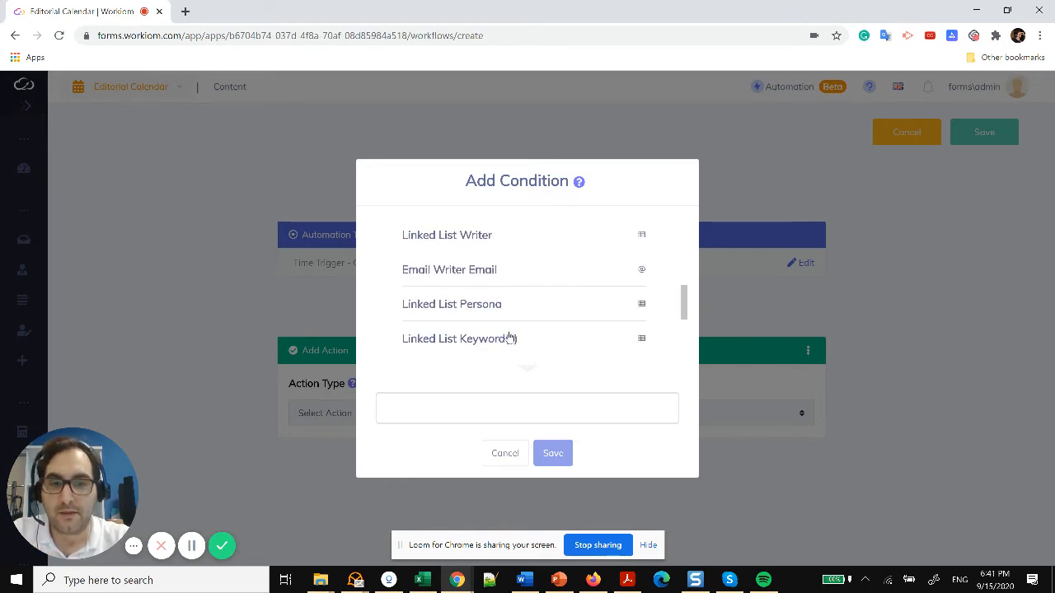
scroll(511, 338, up, 1)
click(497, 415)
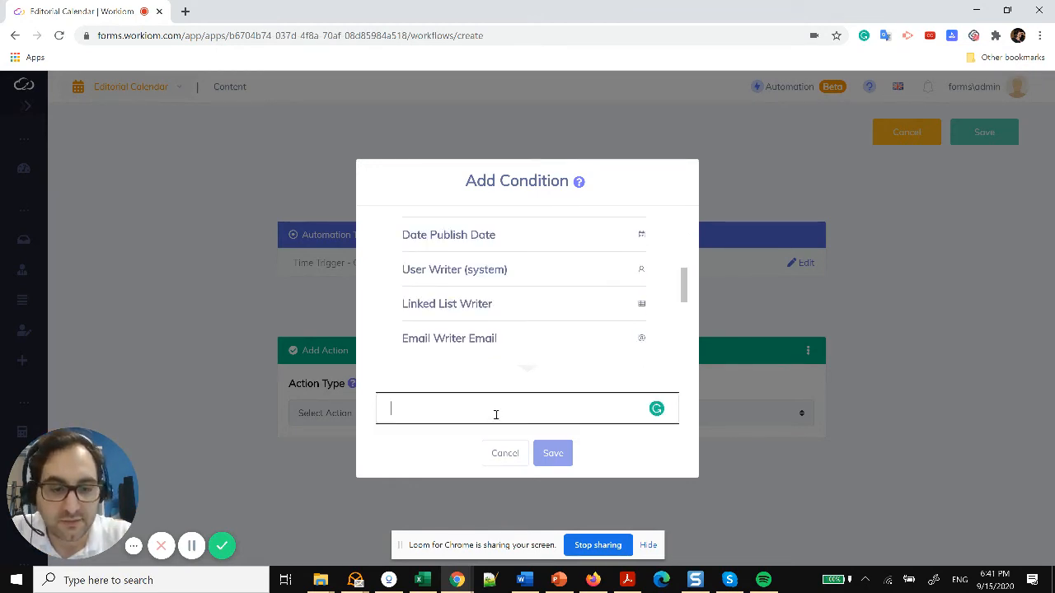
text({{s)
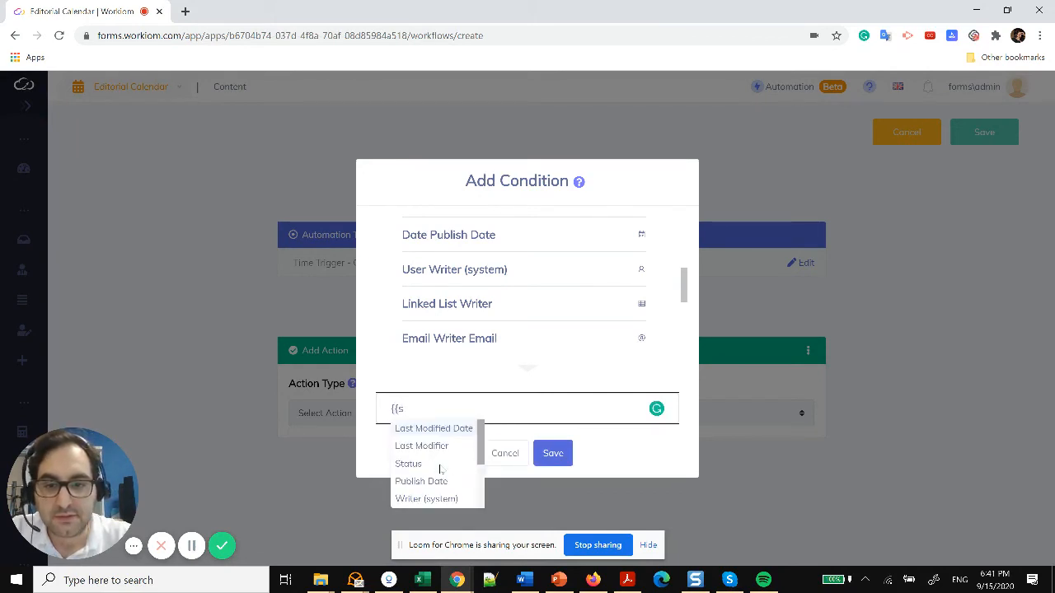
click(441, 467)
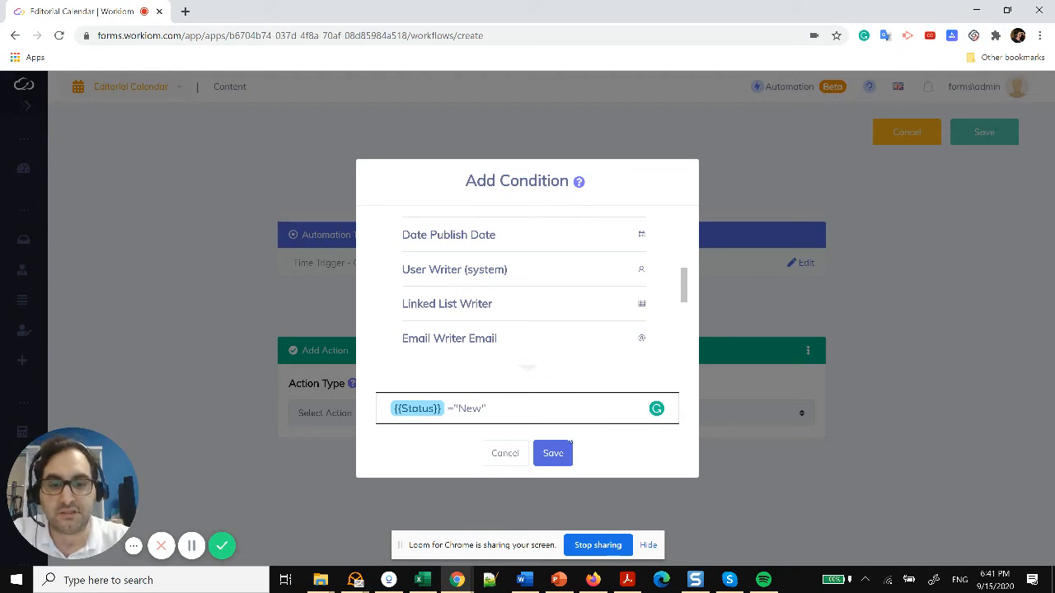
click(568, 452)
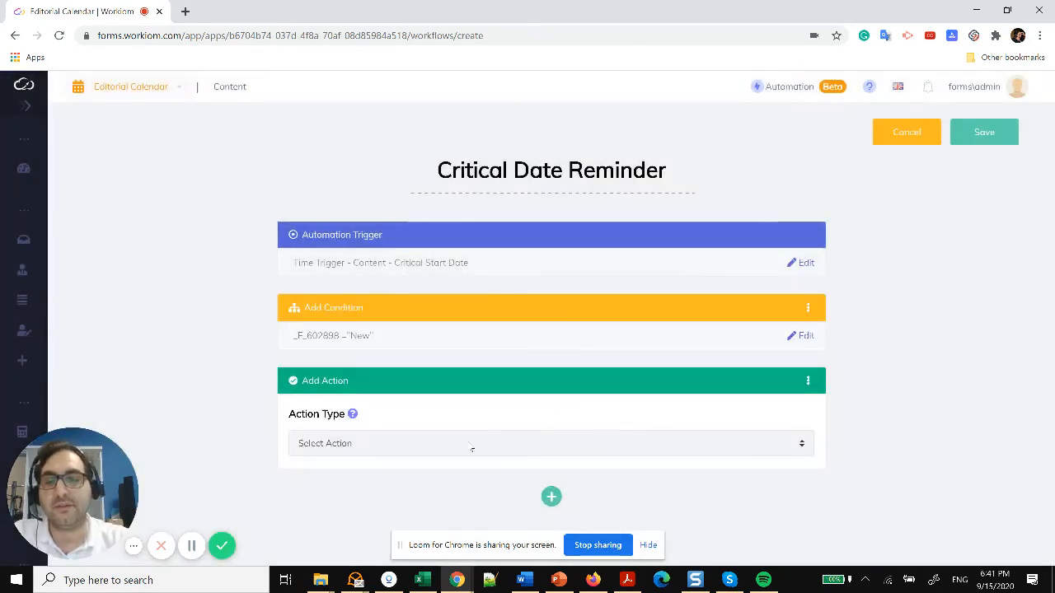
Edit the automation's trigger to use the Publish Date field with an offset of 7 days Before, and finish editing
click(471, 445)
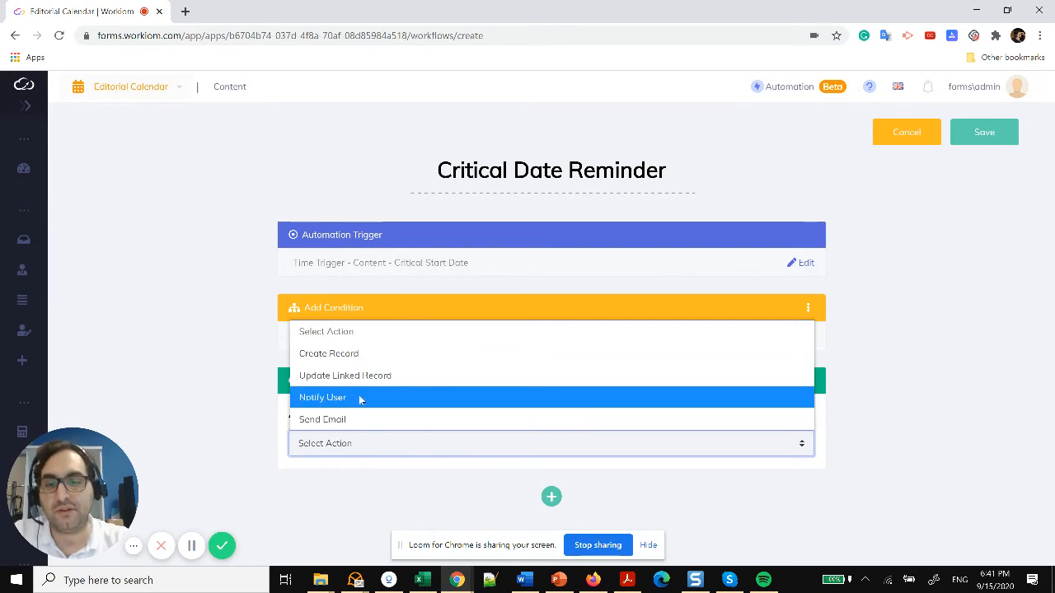
click(628, 279)
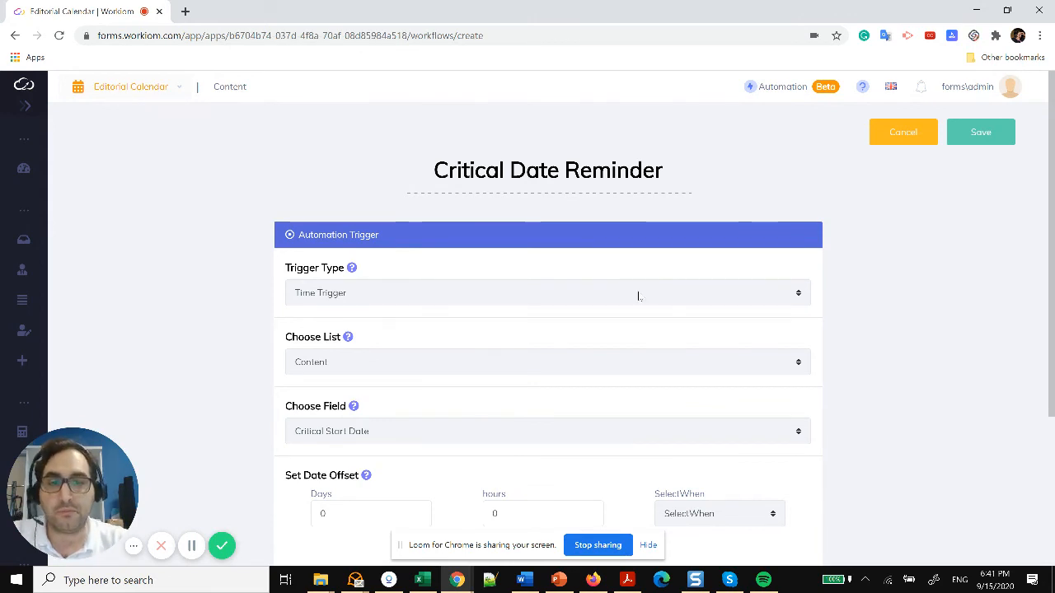
scroll(640, 299, down, 2)
click(505, 294)
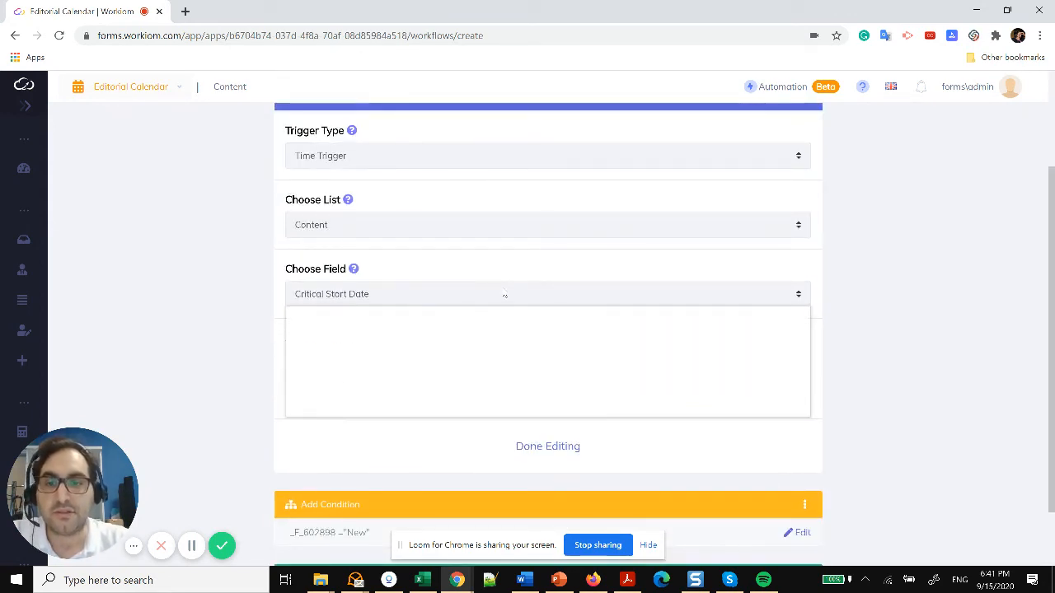
click(434, 381)
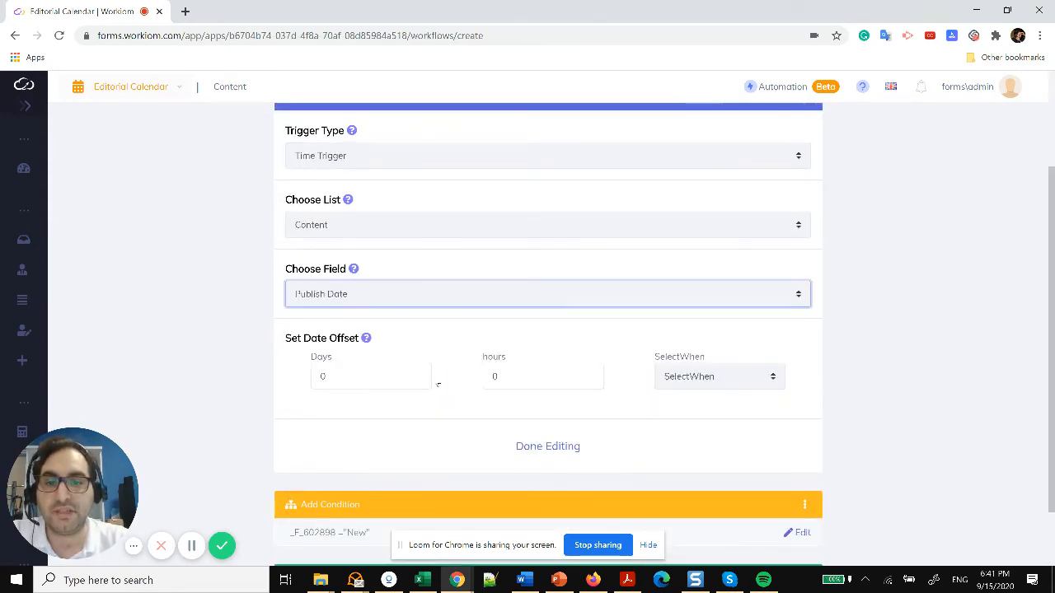
double_click(323, 376)
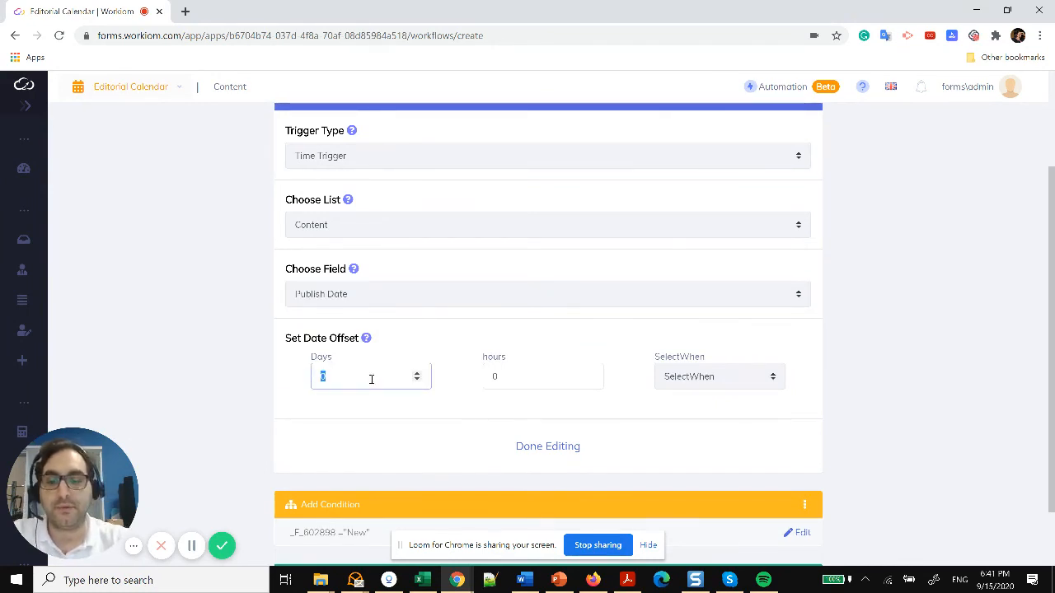
text(7)
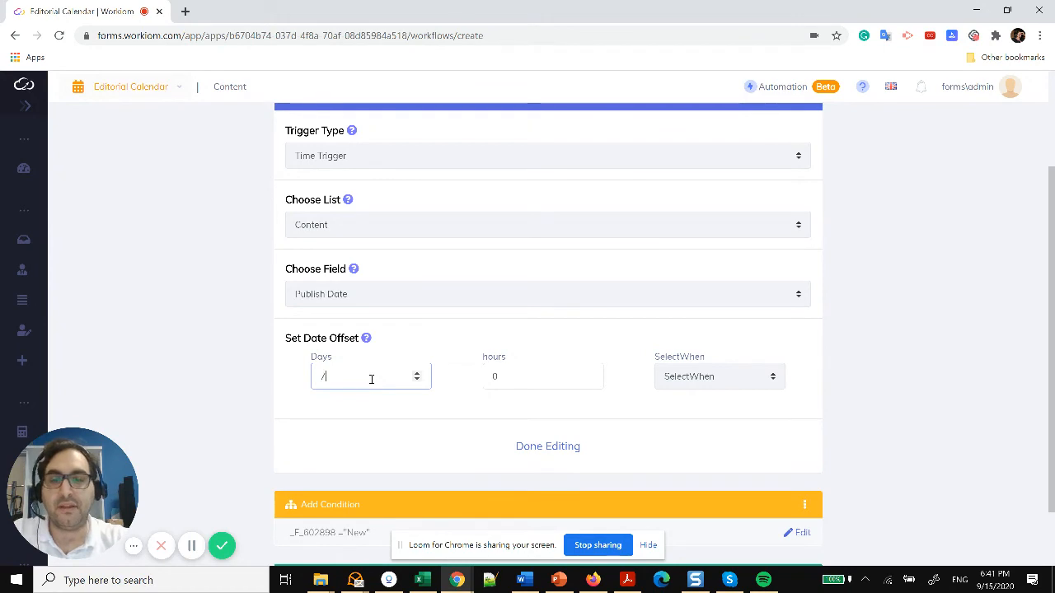
click(742, 386)
click(707, 424)
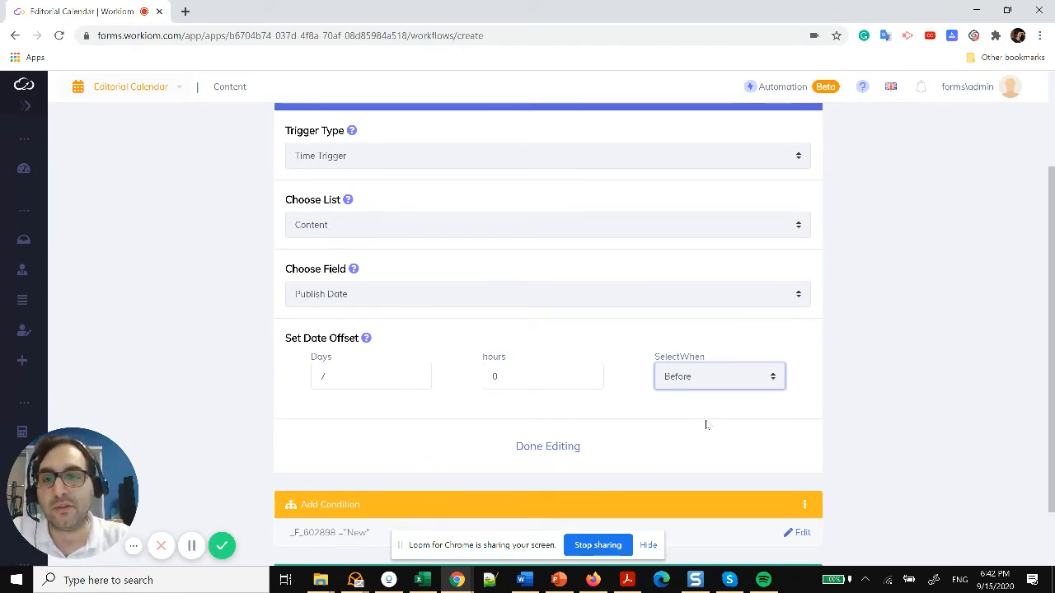
click(565, 450)
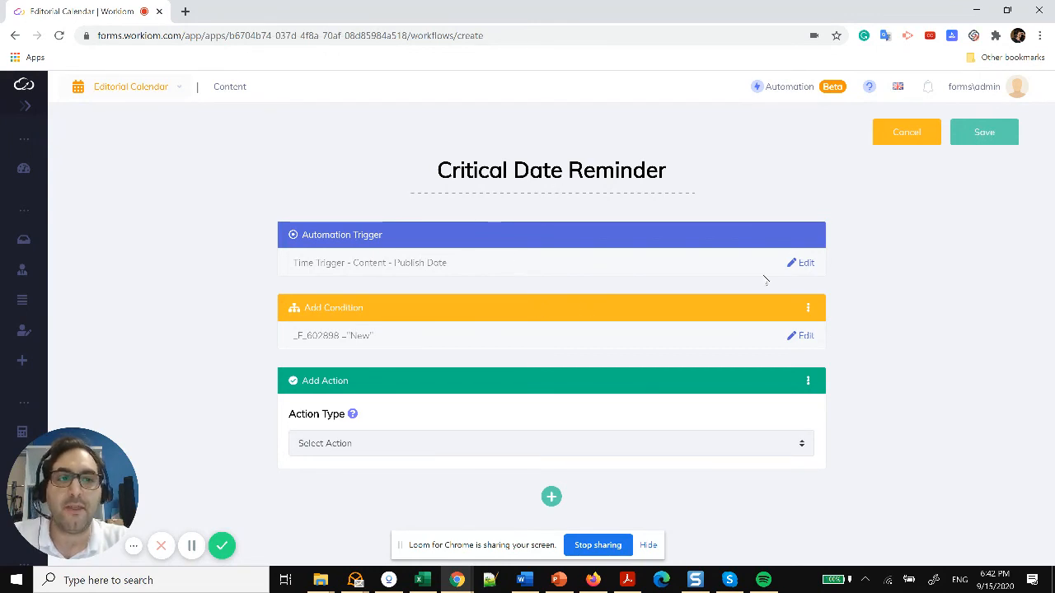
Leave the automation and open the Number of In Progress Articles report
mouse_move(27, 124)
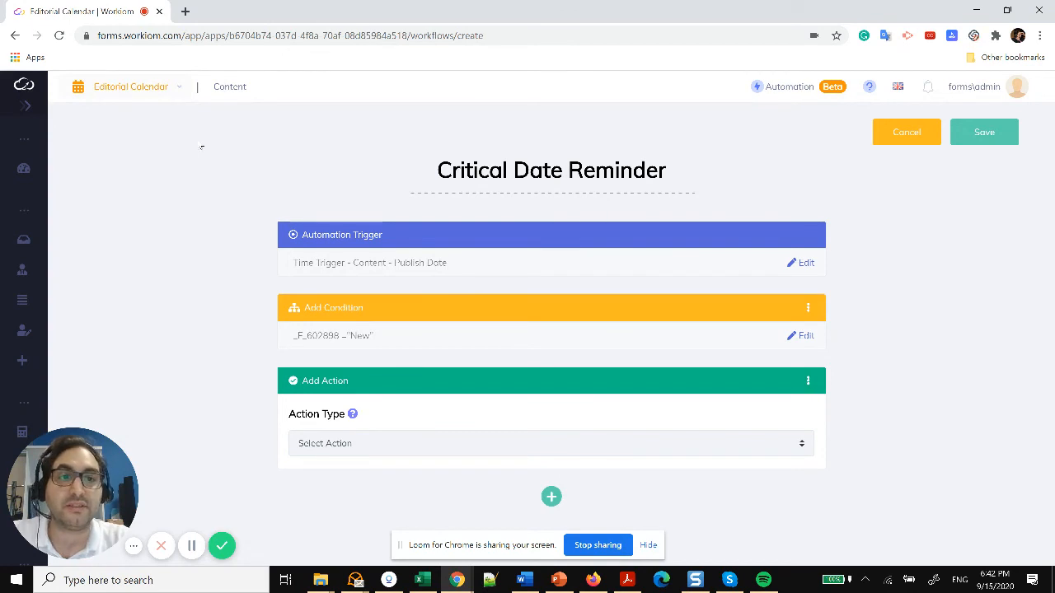
click(27, 111)
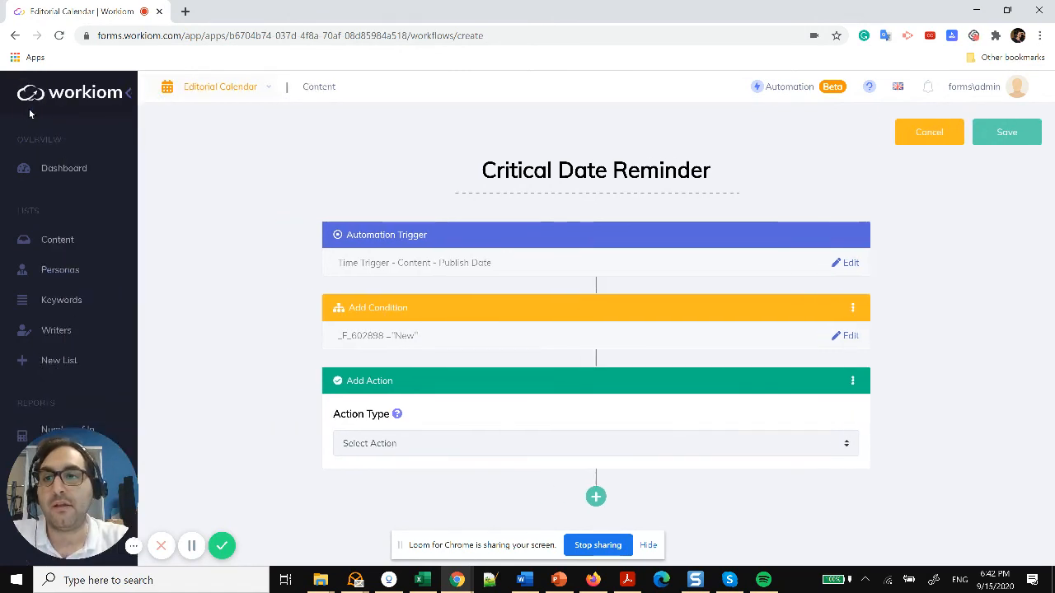
scroll(161, 276, down, 1)
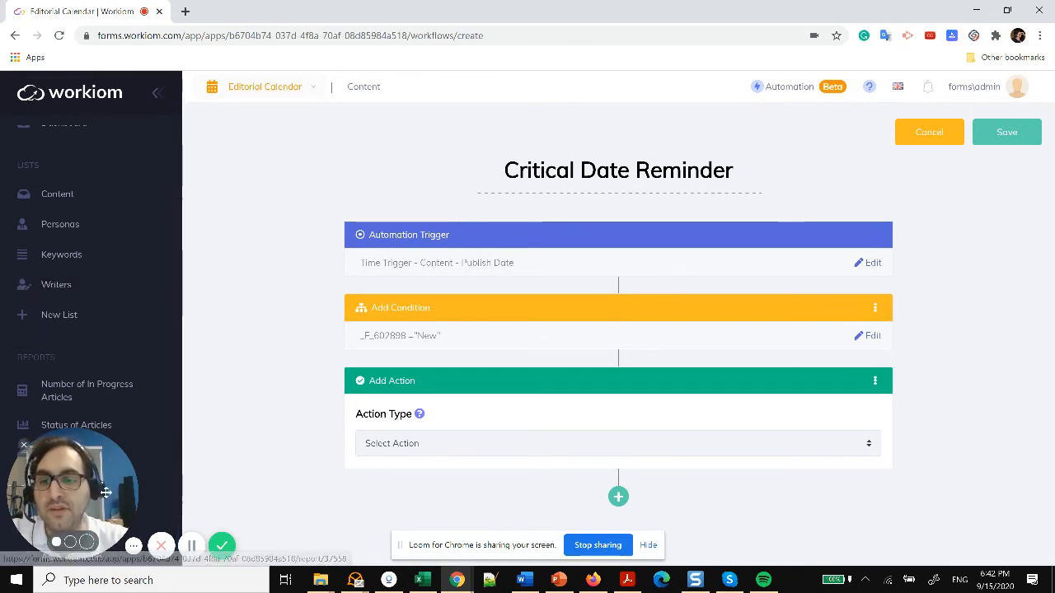
mouse_move(112, 492)
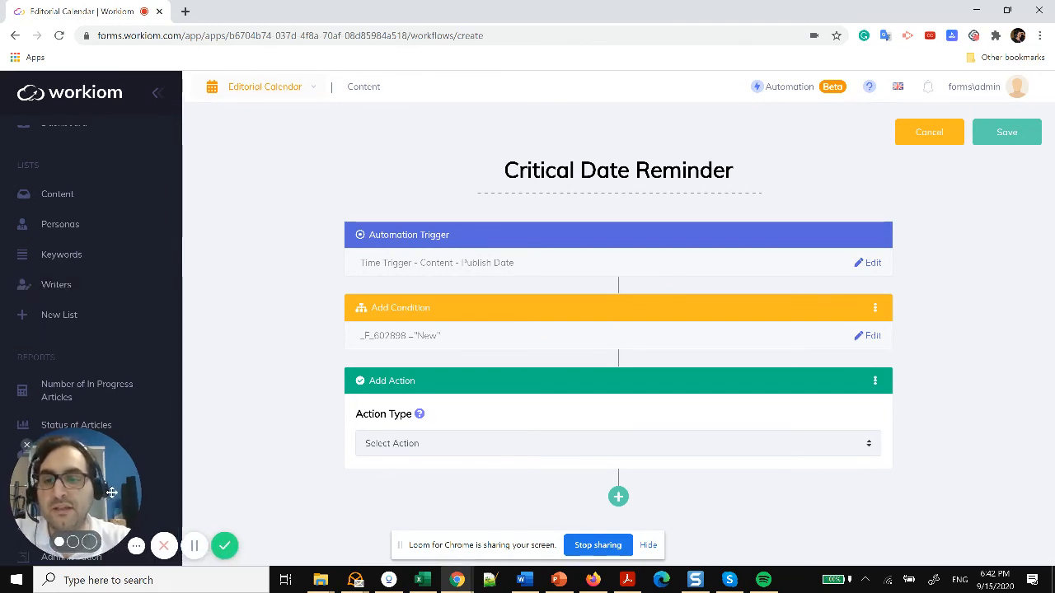
click(30, 448)
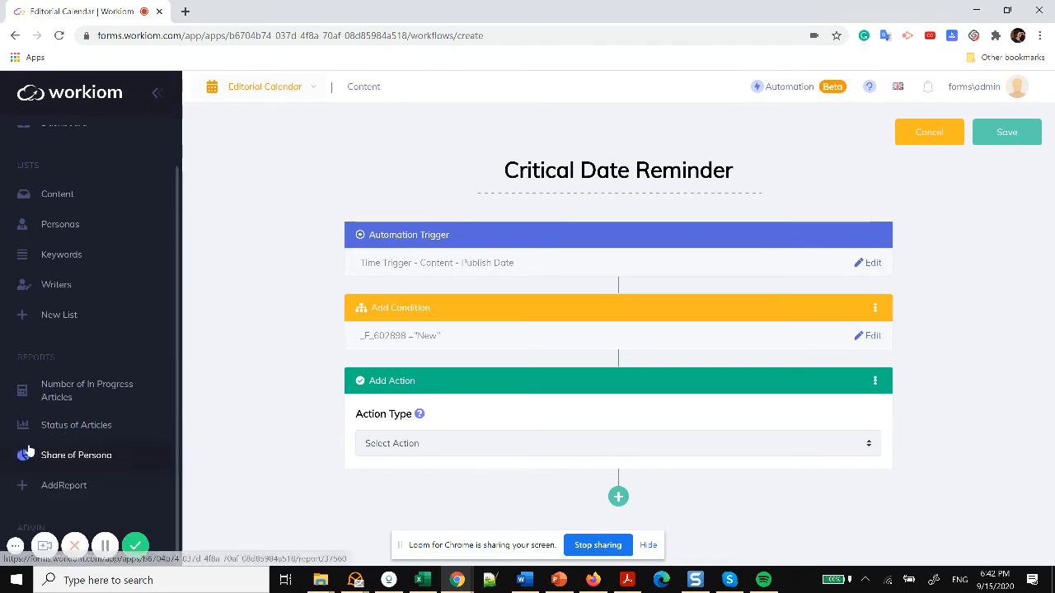
click(110, 397)
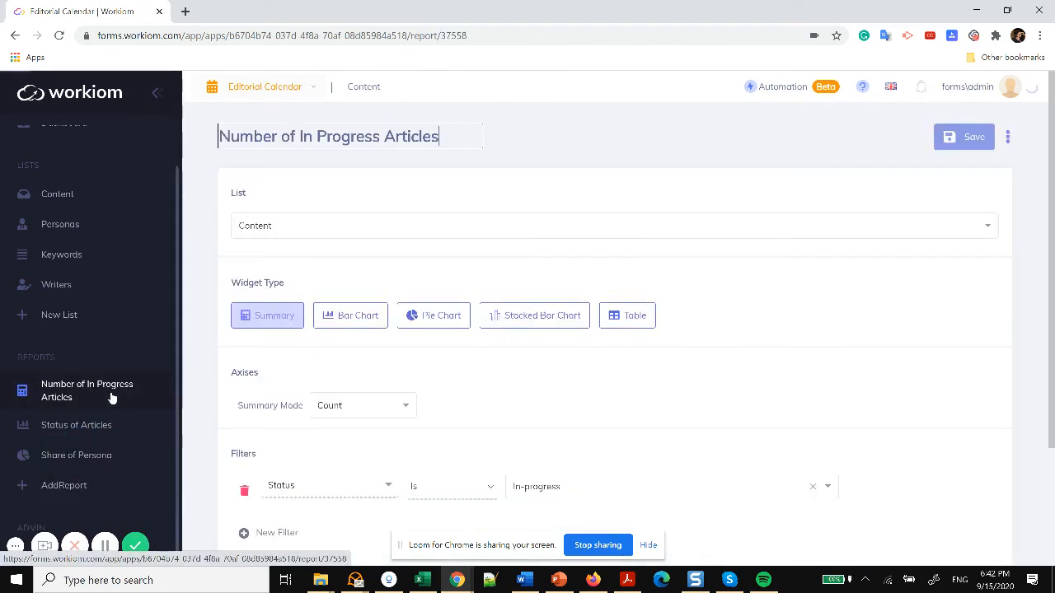
Remove the Status filter from the Number of In Progress Articles report
scroll(300, 218, down, 2)
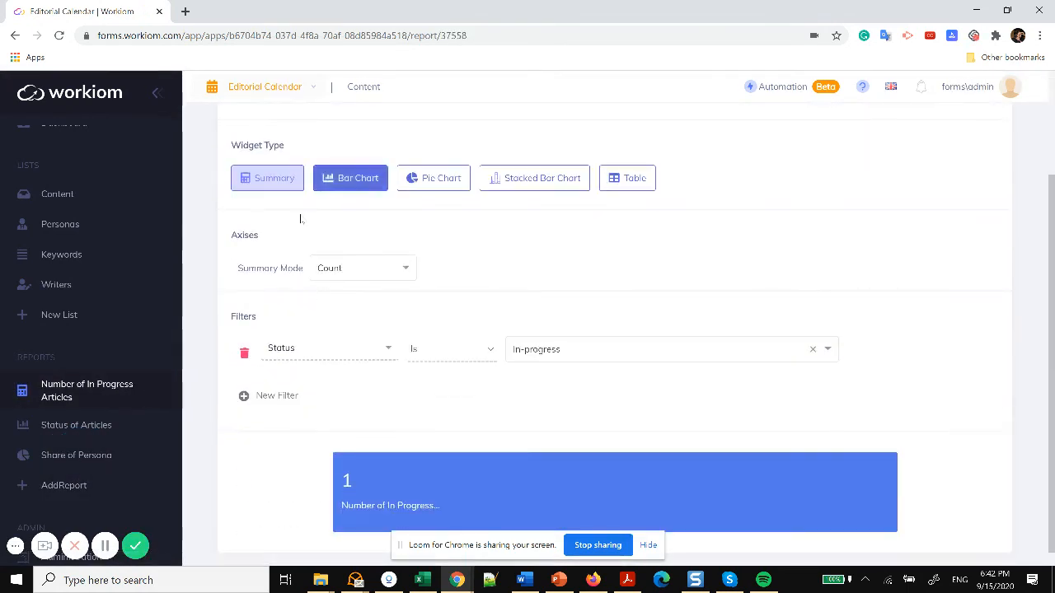
scroll(467, 400, up, 2)
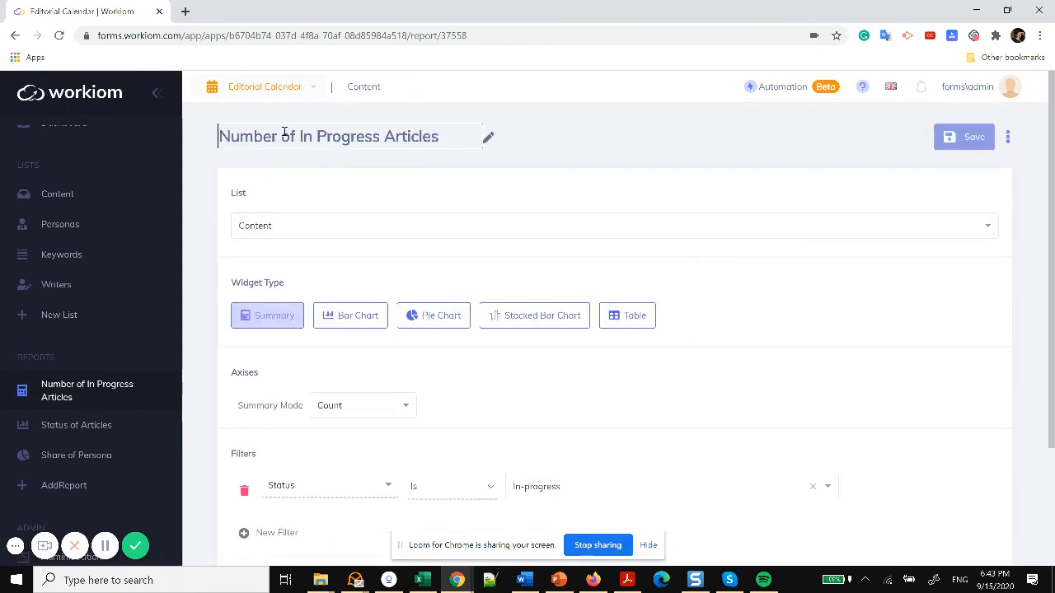
scroll(492, 297, down, 2)
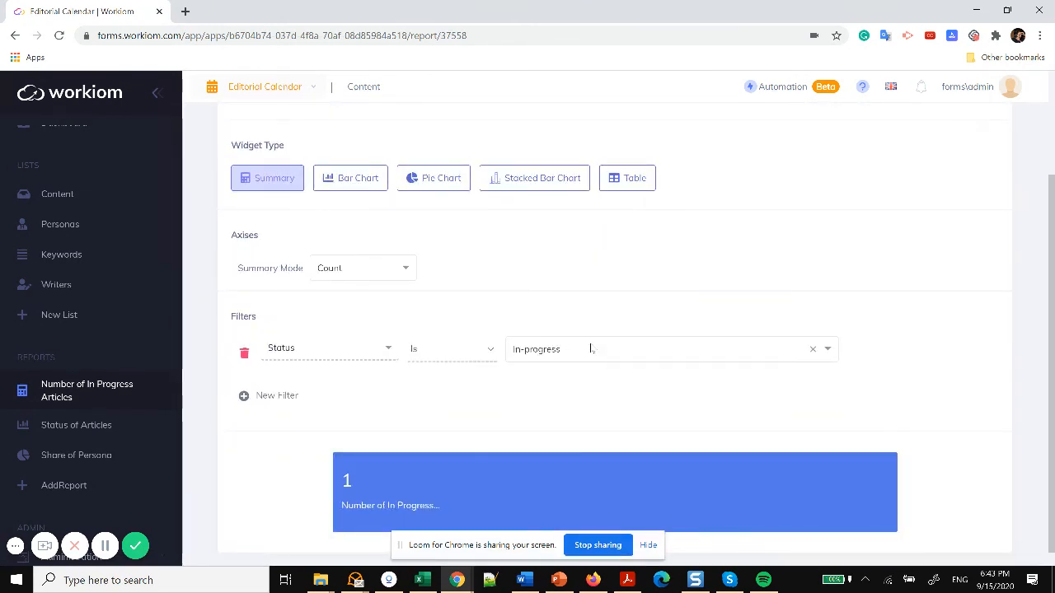
click(590, 348)
click(244, 353)
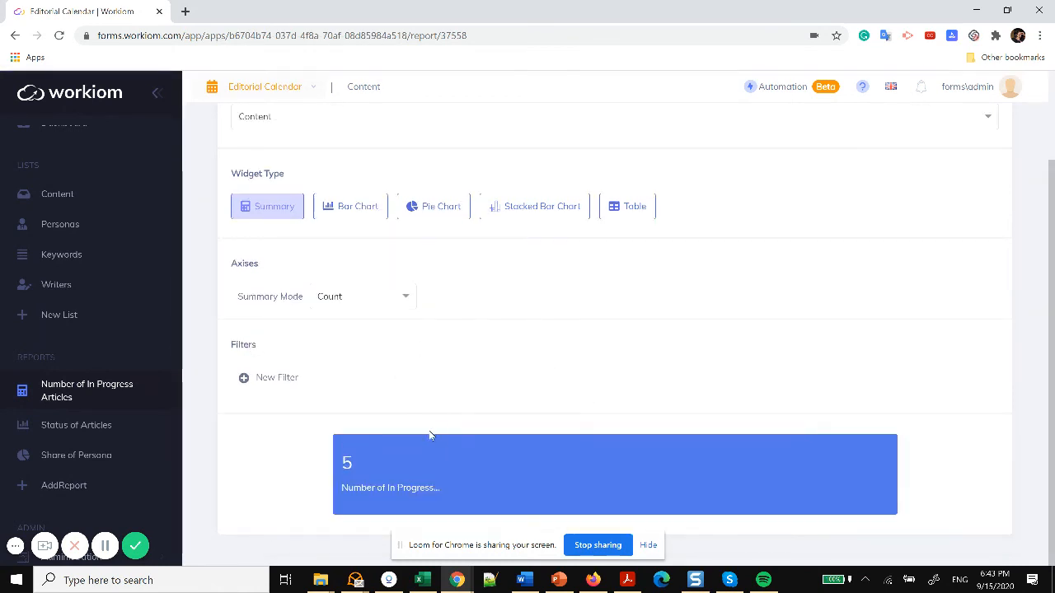
scroll(314, 289, up, 2)
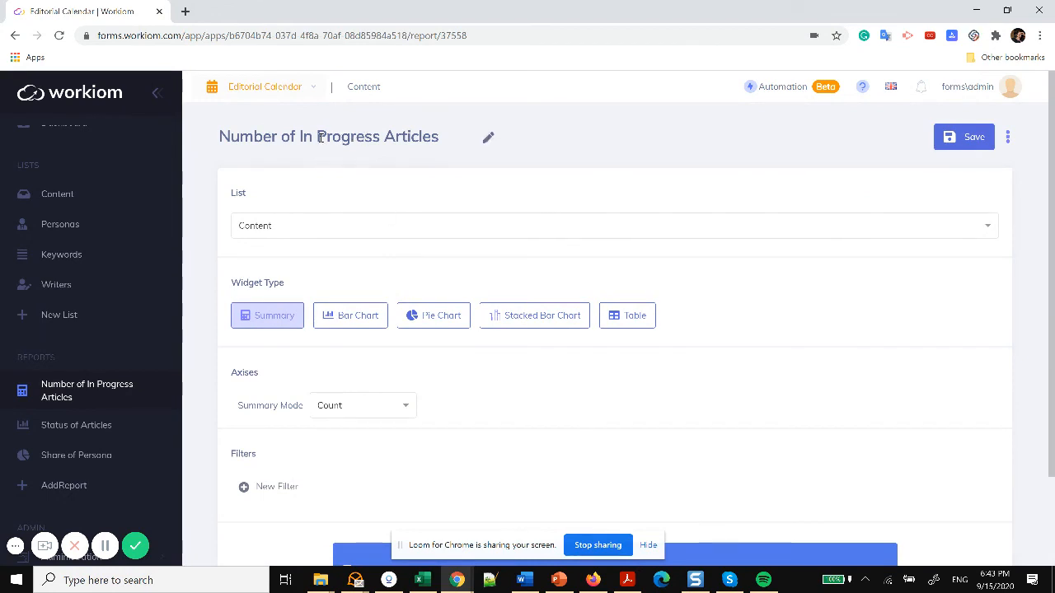
Add a filter to the report requiring Publish Date to be Greater Than or Equal to Beginning of this month
click(274, 487)
scroll(319, 465, down, 2)
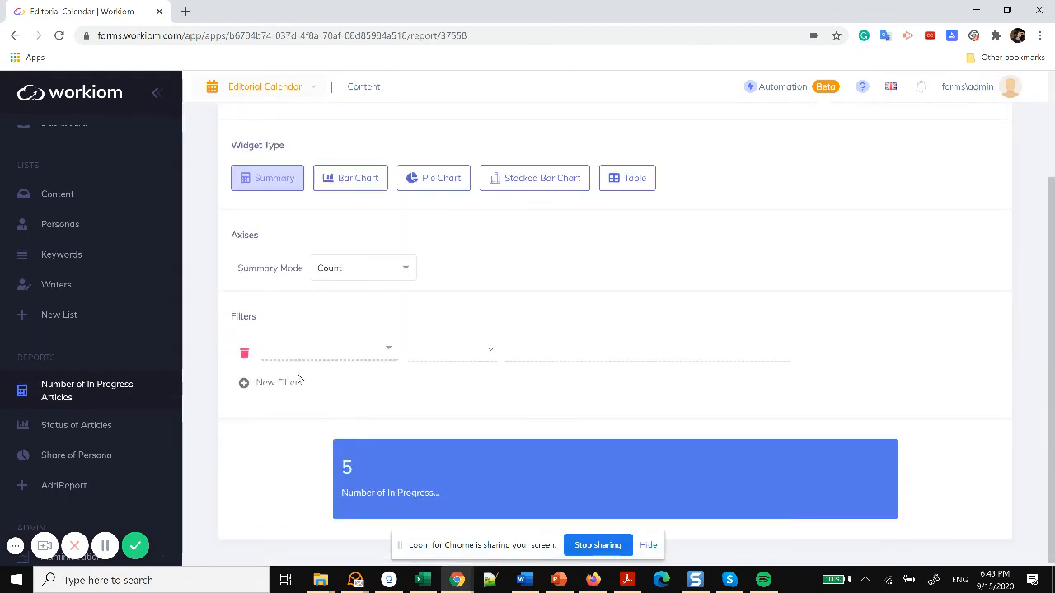
click(309, 350)
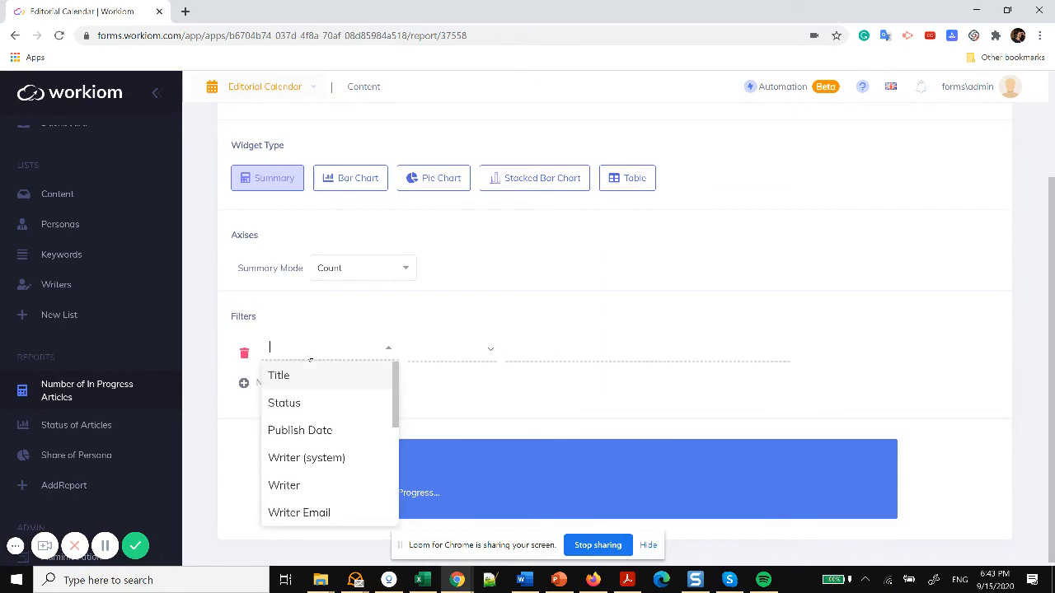
click(338, 430)
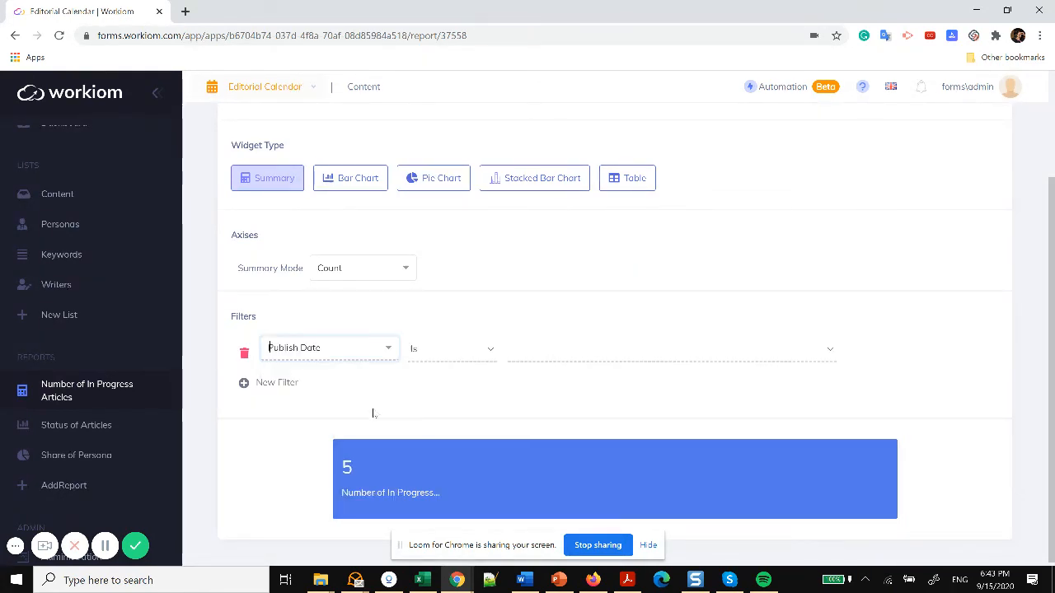
click(523, 354)
click(447, 348)
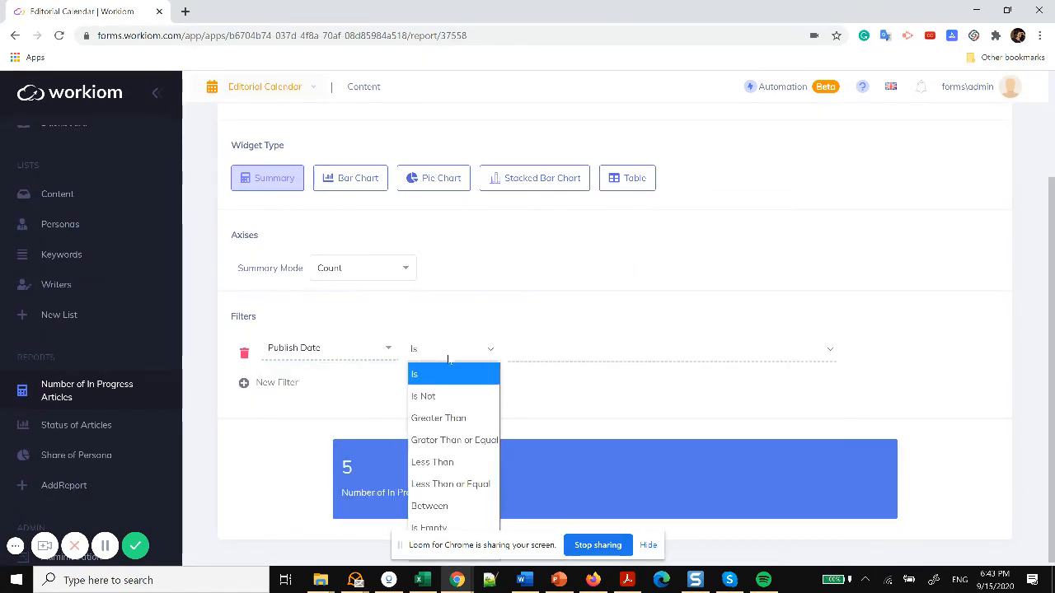
click(461, 436)
click(598, 349)
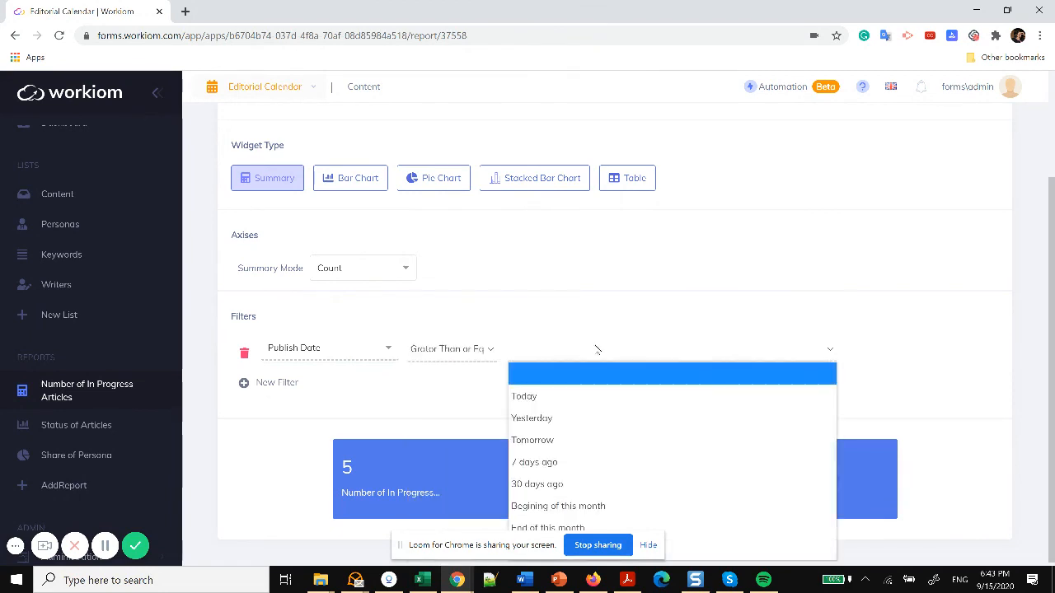
click(594, 506)
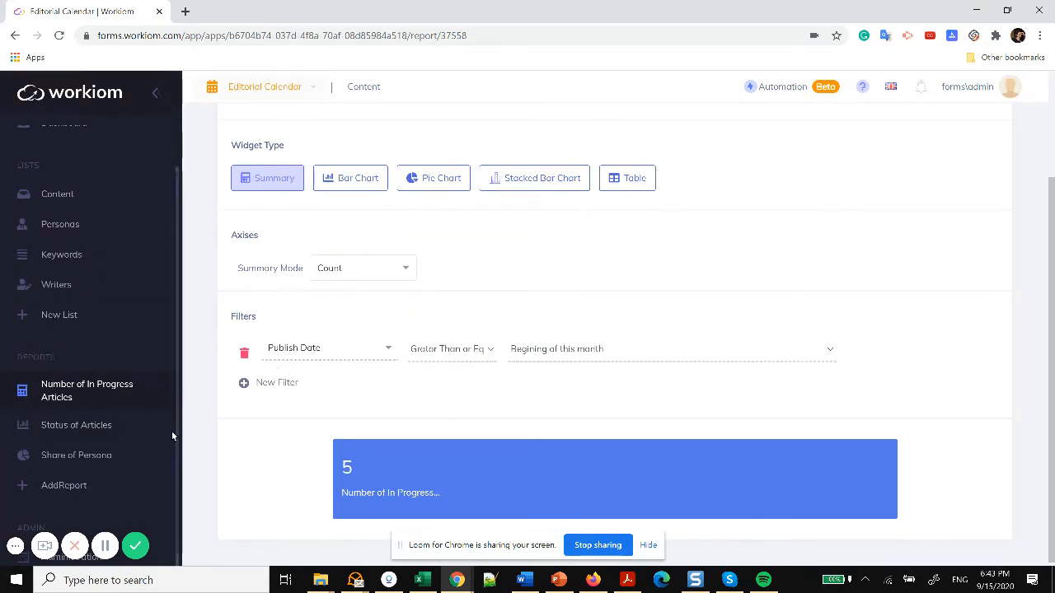
Open the Status of Articles report, try Title as the bar chart's field, and restore the field to Status
click(96, 426)
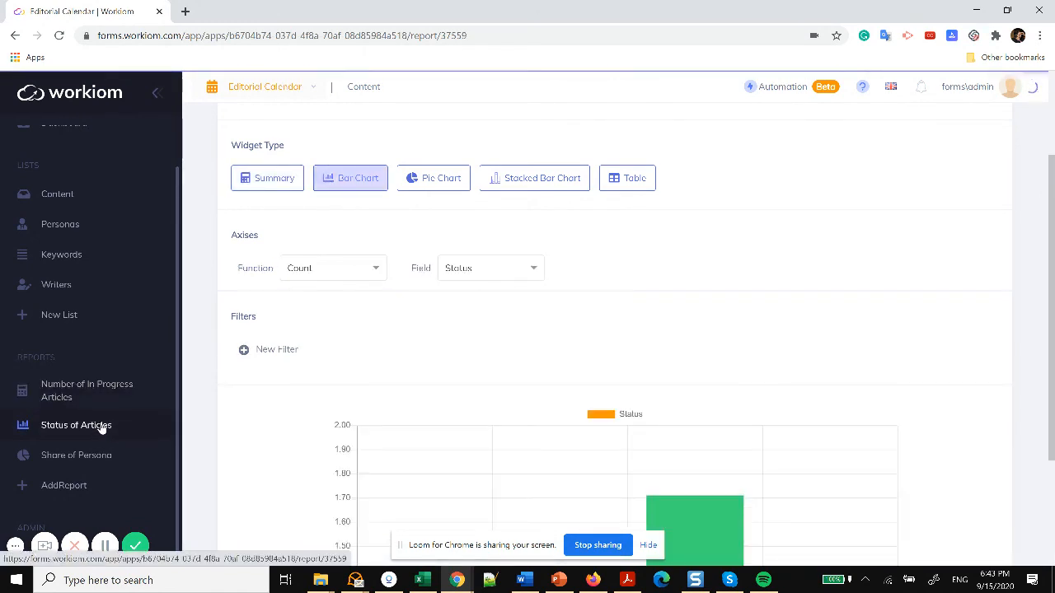
click(462, 268)
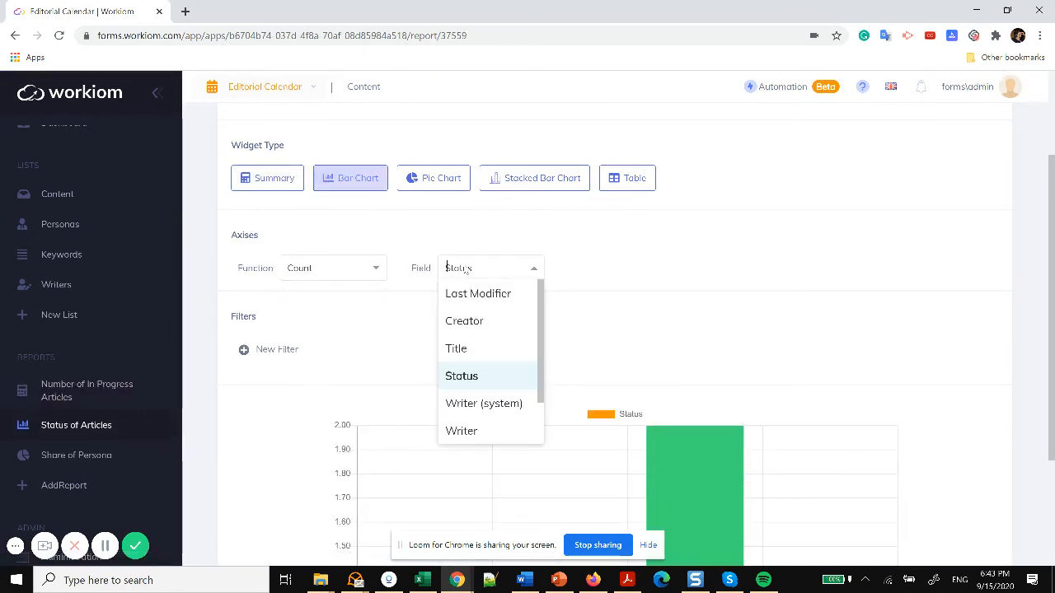
click(469, 352)
double_click(481, 274)
click(482, 275)
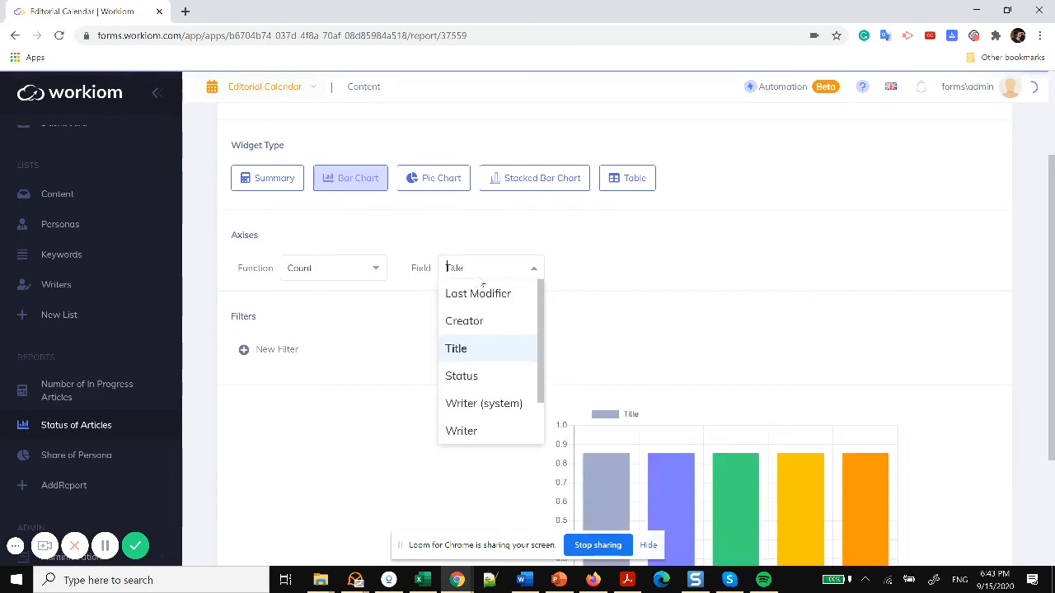
click(486, 373)
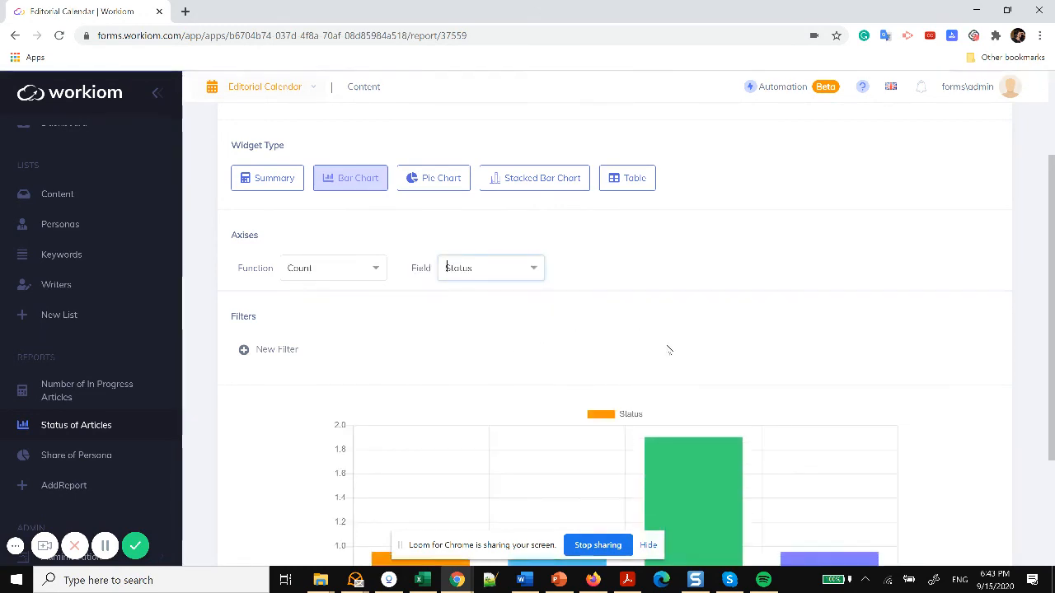
Add a Publish Date filter using Greater Than or Equal with Beginning of this month, and change its value to 7 days ago
scroll(693, 379, up, 2)
scroll(693, 379, down, 5)
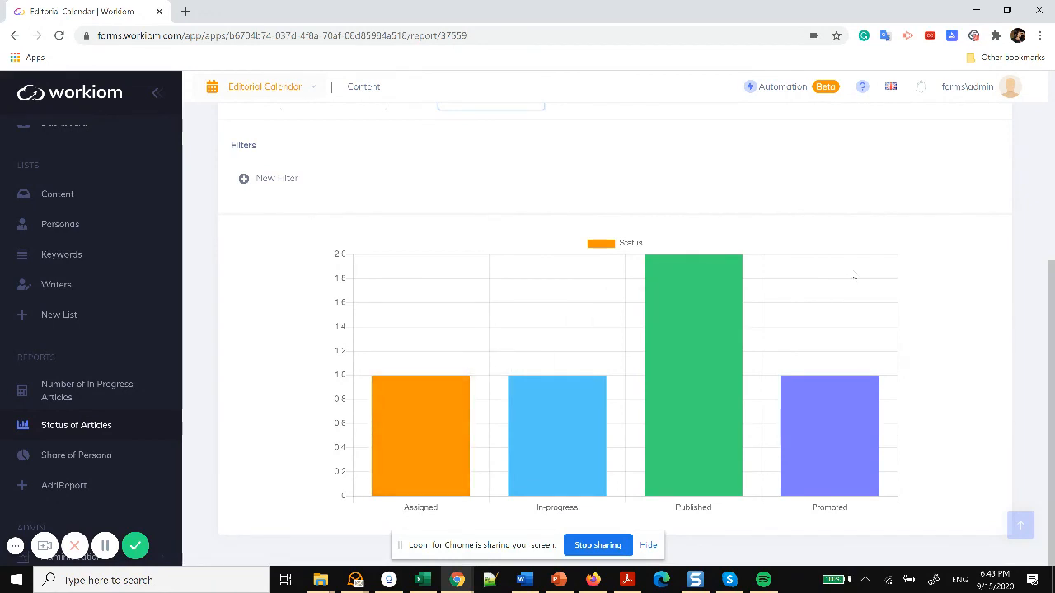
click(278, 180)
click(338, 156)
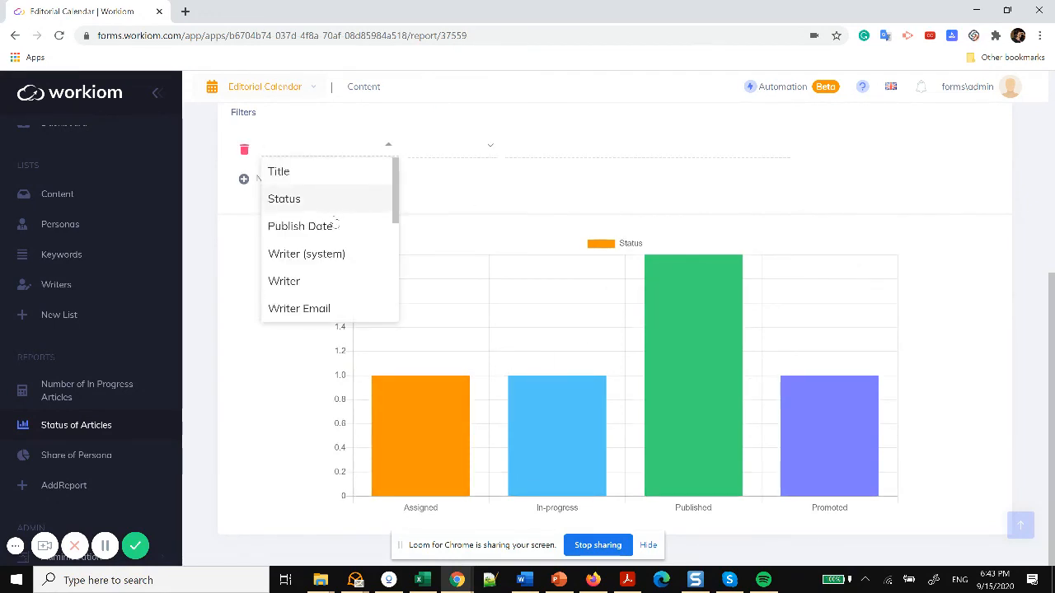
click(336, 225)
click(475, 156)
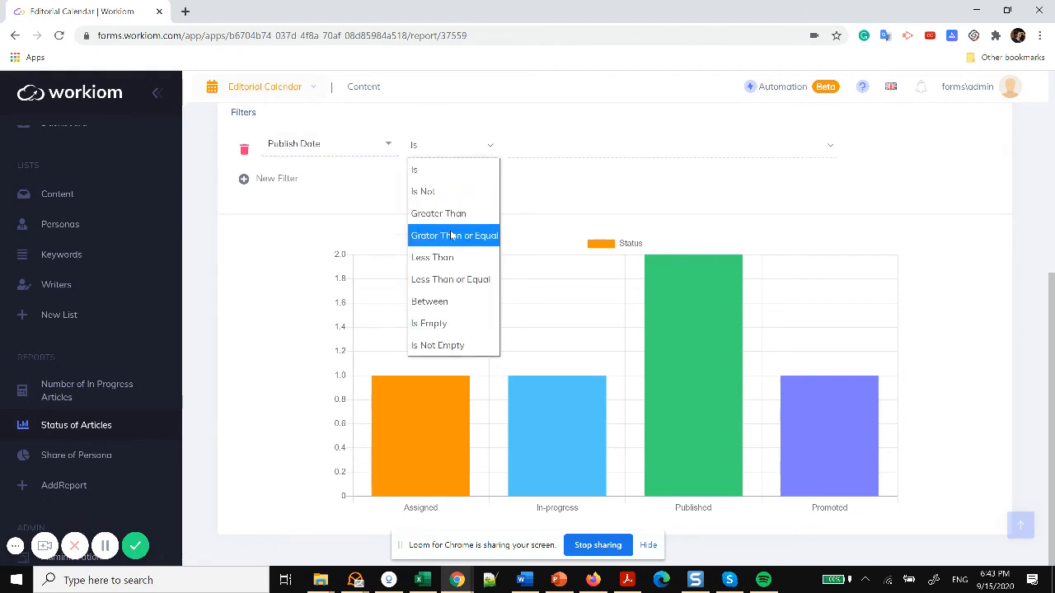
click(452, 231)
click(655, 151)
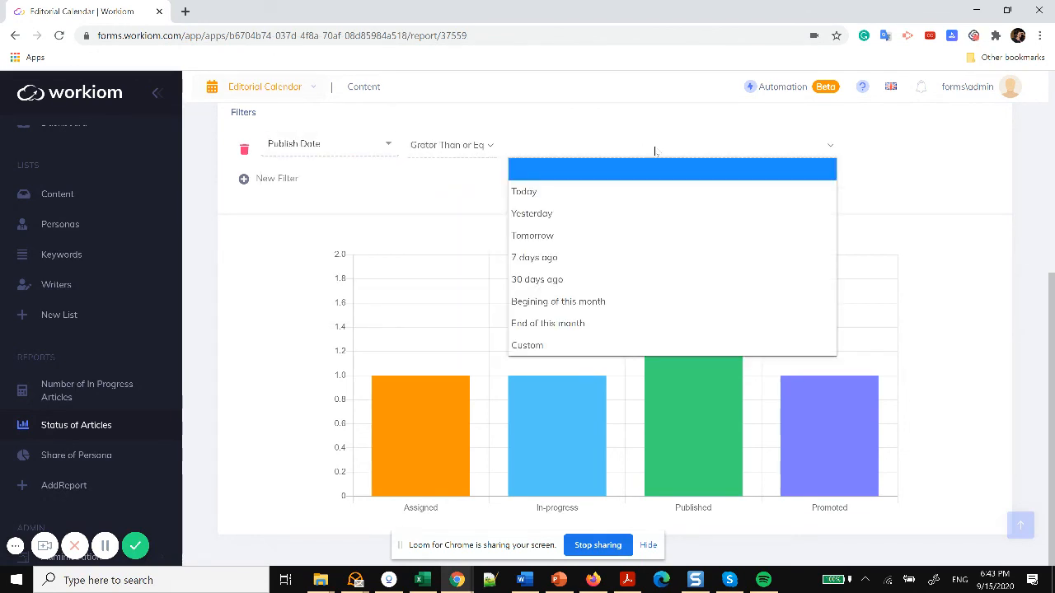
click(614, 302)
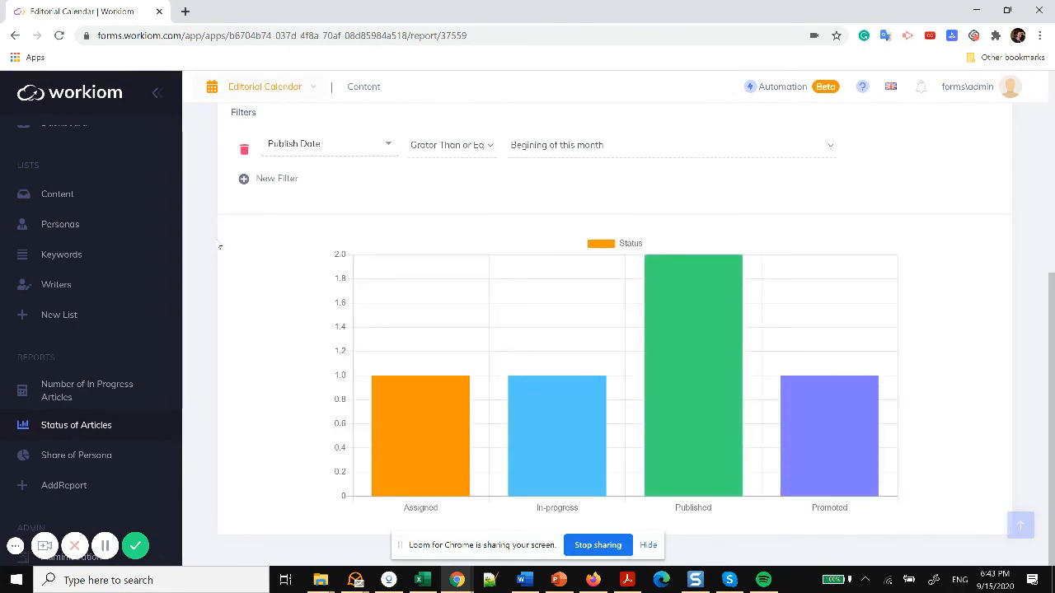
click(536, 146)
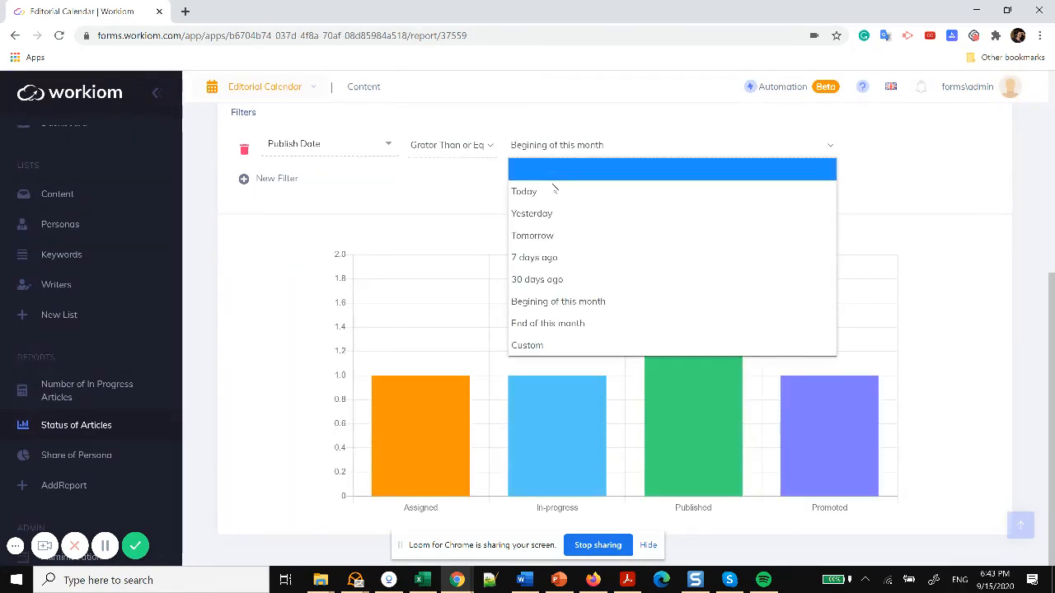
click(547, 259)
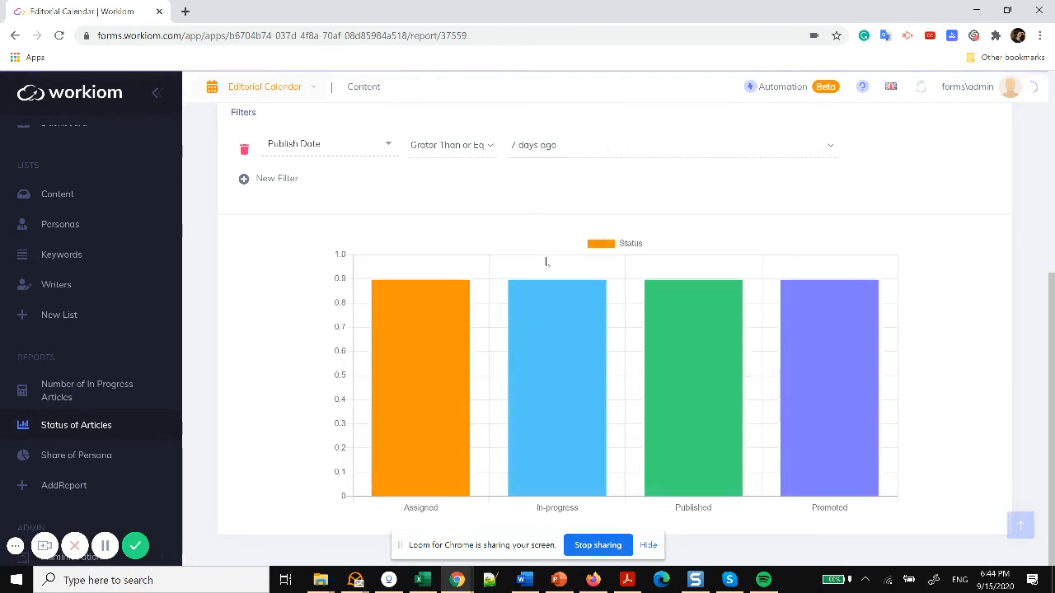
Open the Share of Persona report and examine its pie chart and settings
click(79, 468)
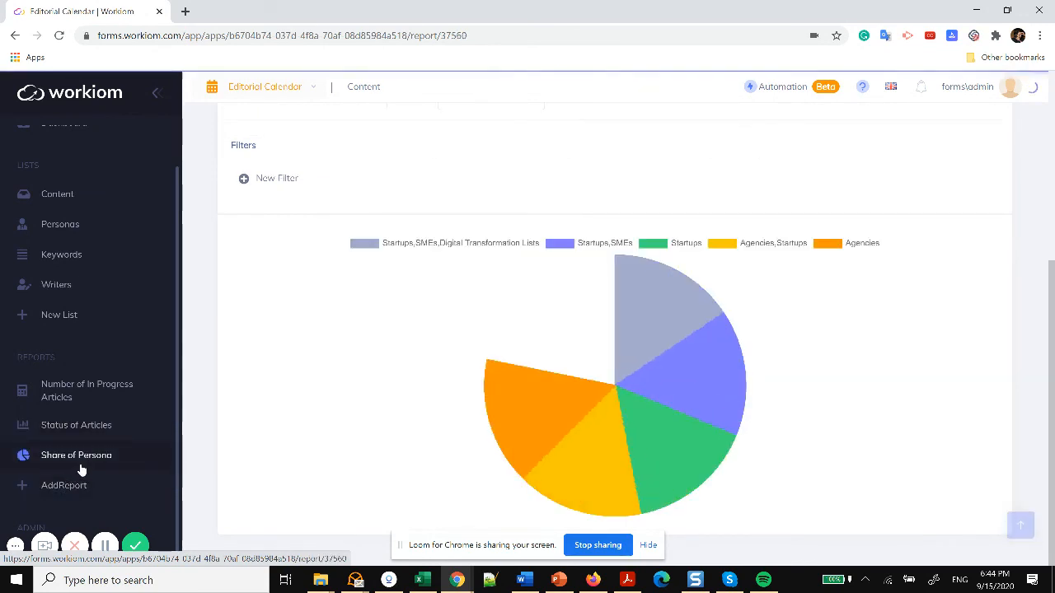
scroll(405, 322, up, 2)
scroll(482, 312, down, 2)
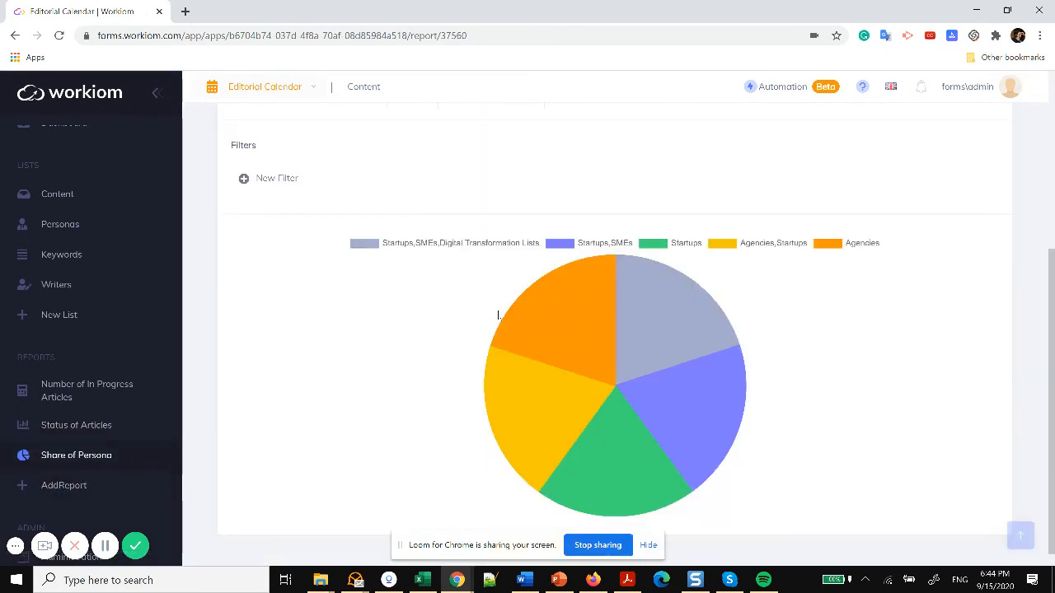
Create a new report on the Content list named Active Report and set its widget type to Table
click(58, 489)
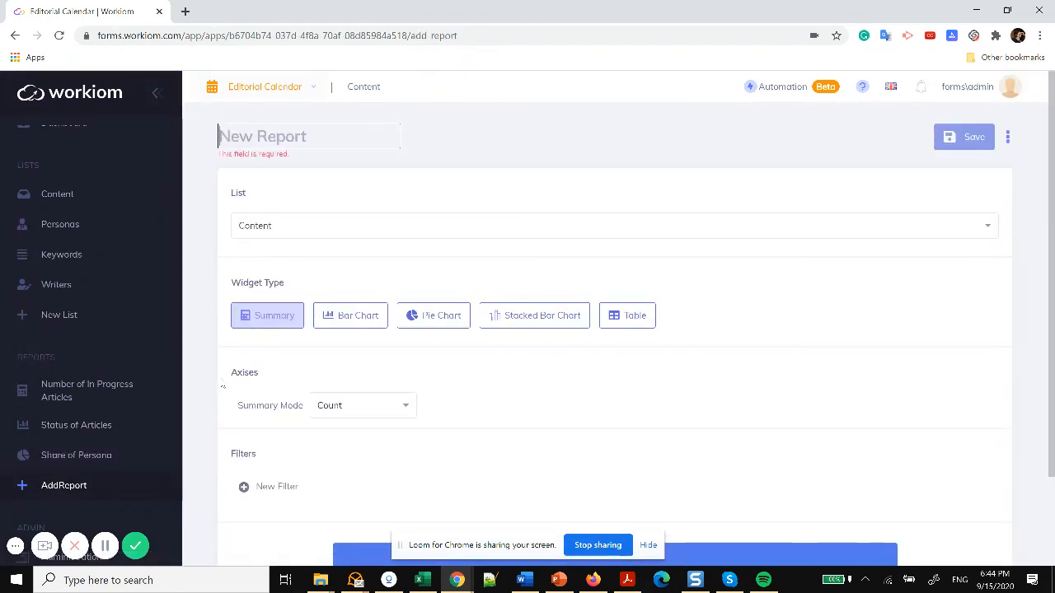
text(Activt)
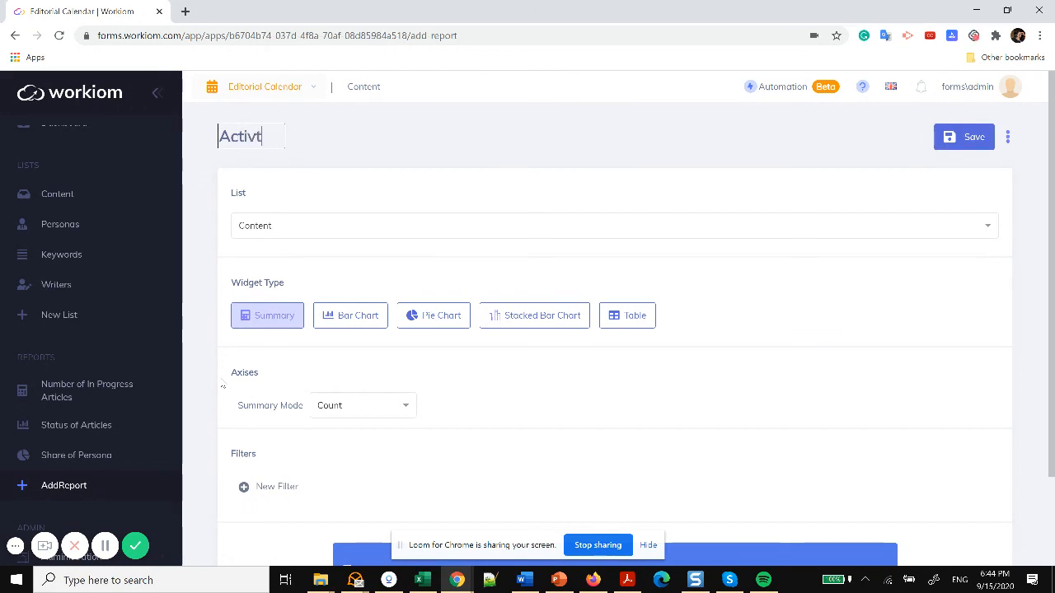
key(BackSpace)
text(e Report)
click(626, 328)
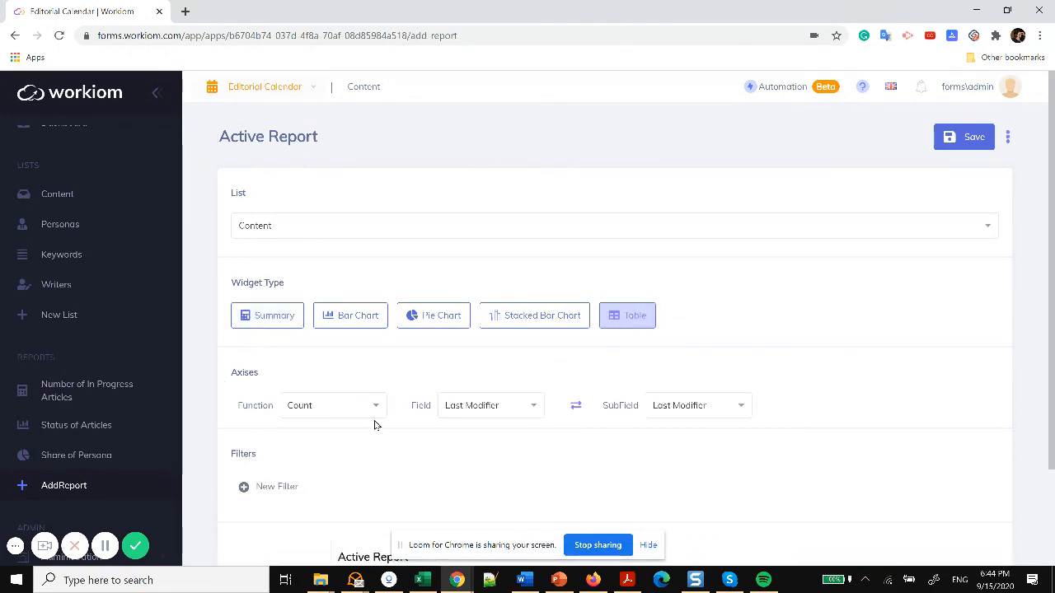
Set the table's field to Writer and its SubField to Status, using the Count function, and review the resulting table
click(312, 407)
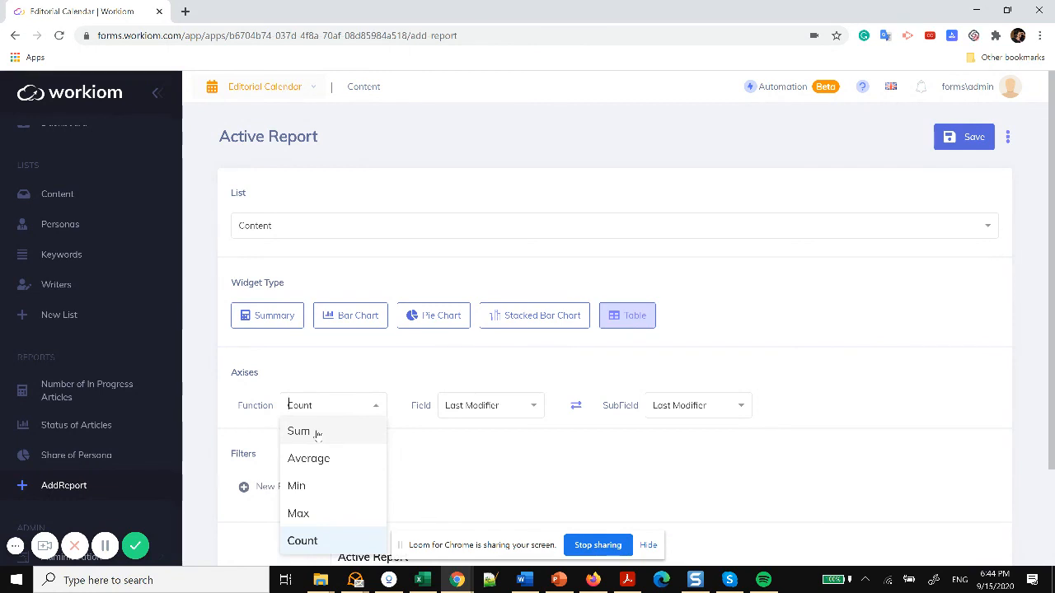
click(478, 434)
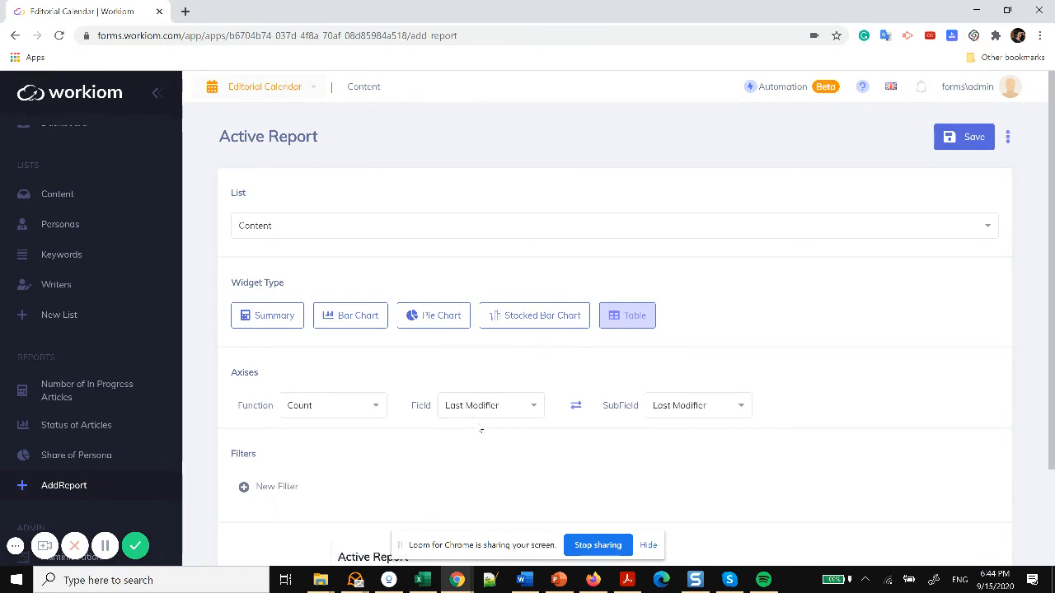
click(485, 405)
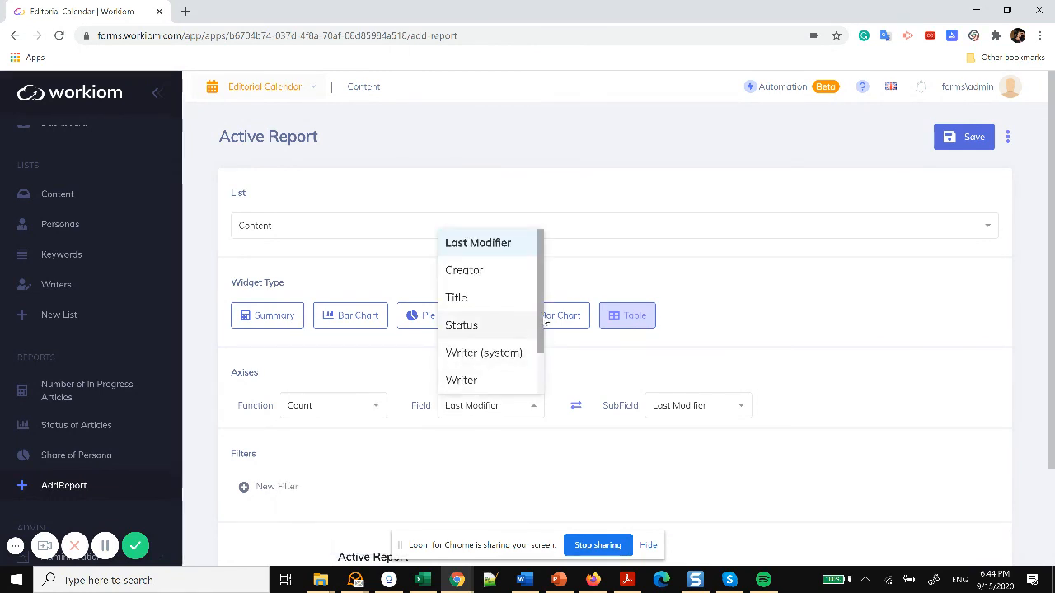
scroll(498, 327, down, 2)
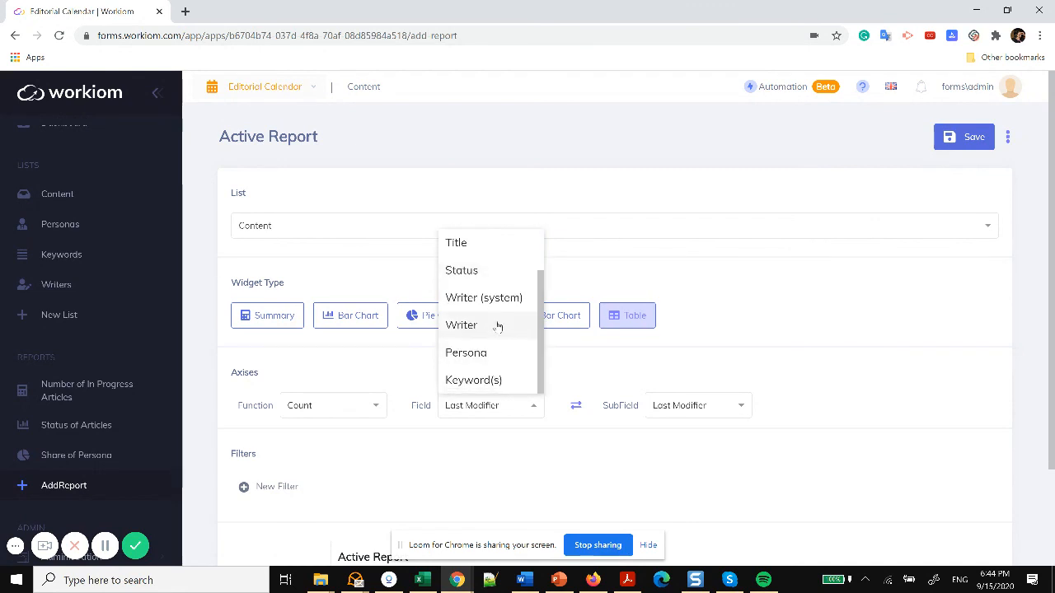
click(492, 326)
click(672, 407)
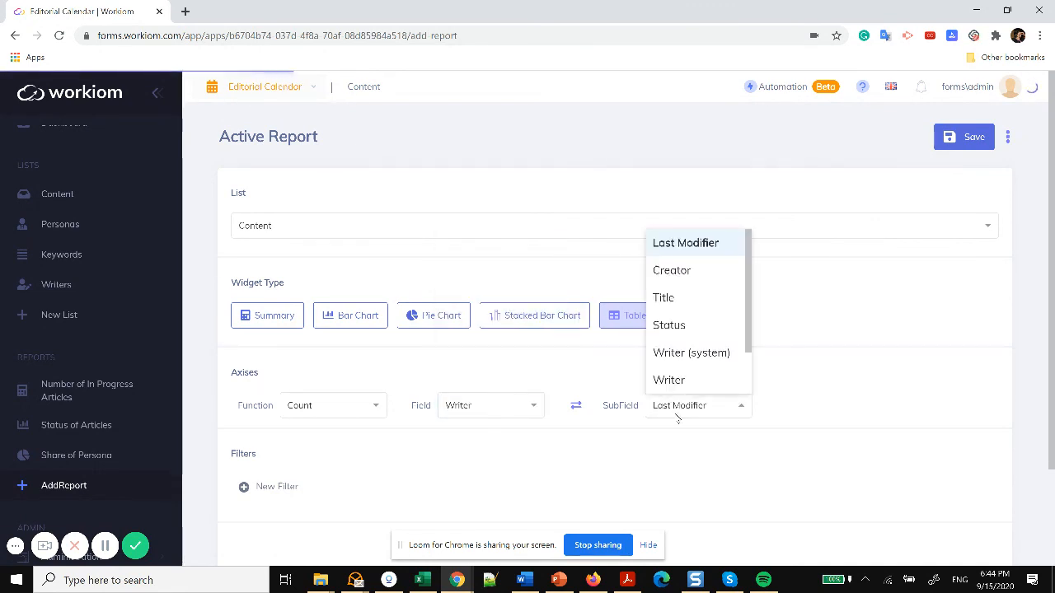
click(715, 326)
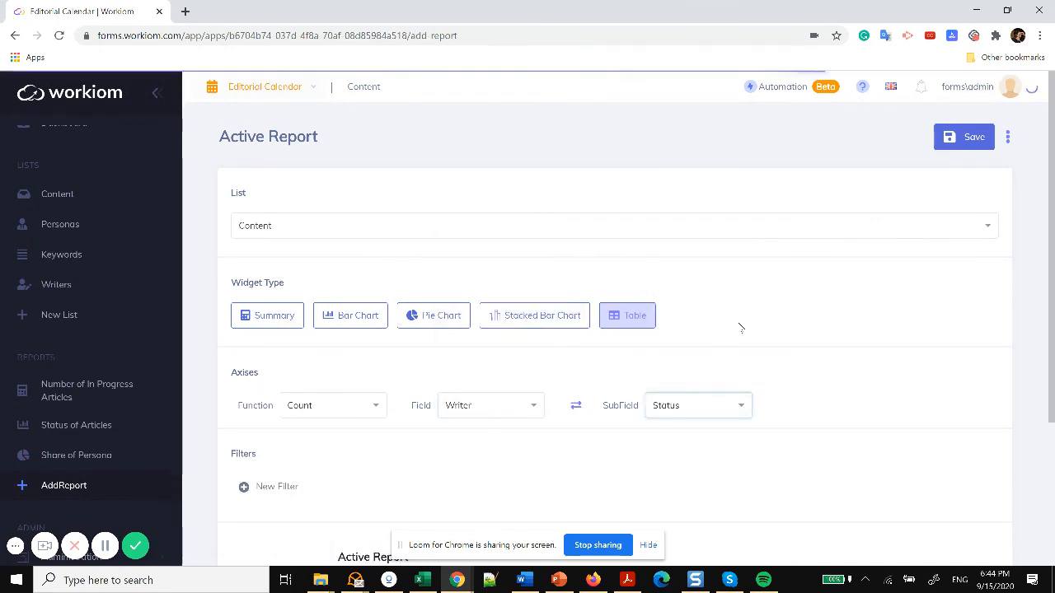
scroll(744, 346, down, 3)
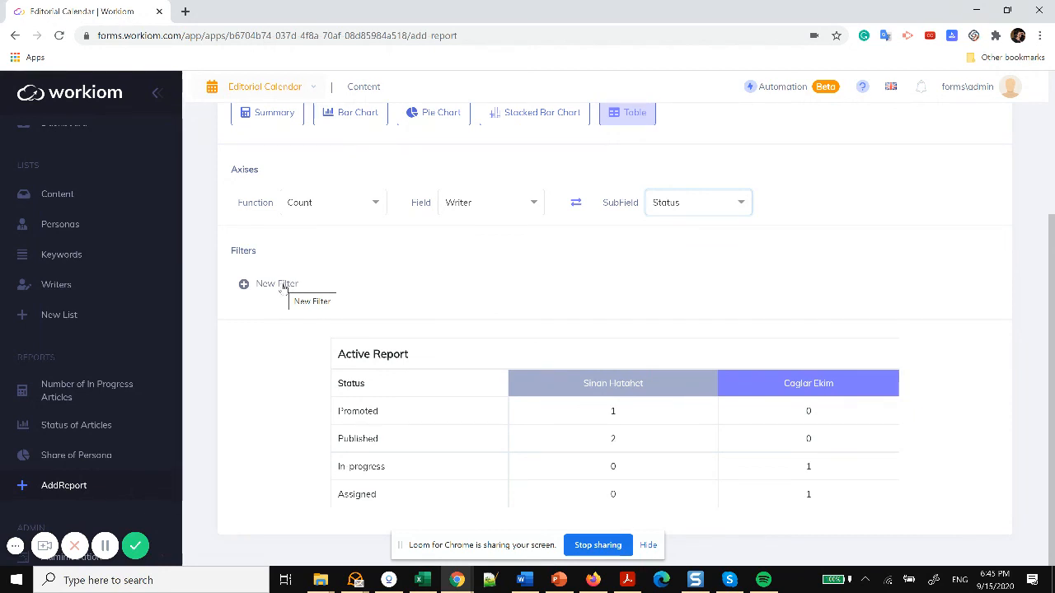
Leave the new report and open the Dashboard to view its report widgets
scroll(98, 251, up, 1)
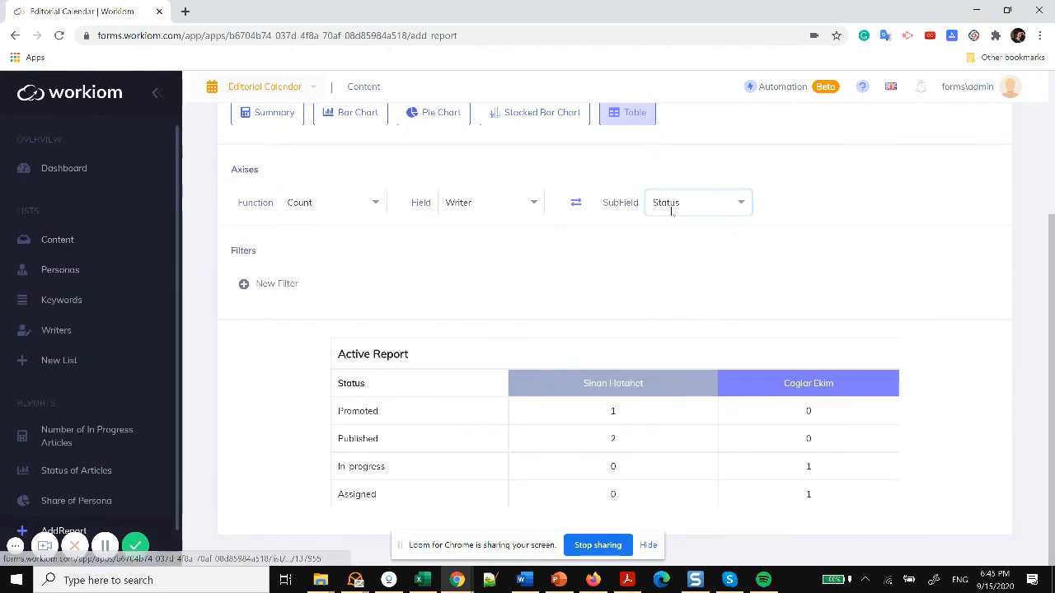
click(70, 172)
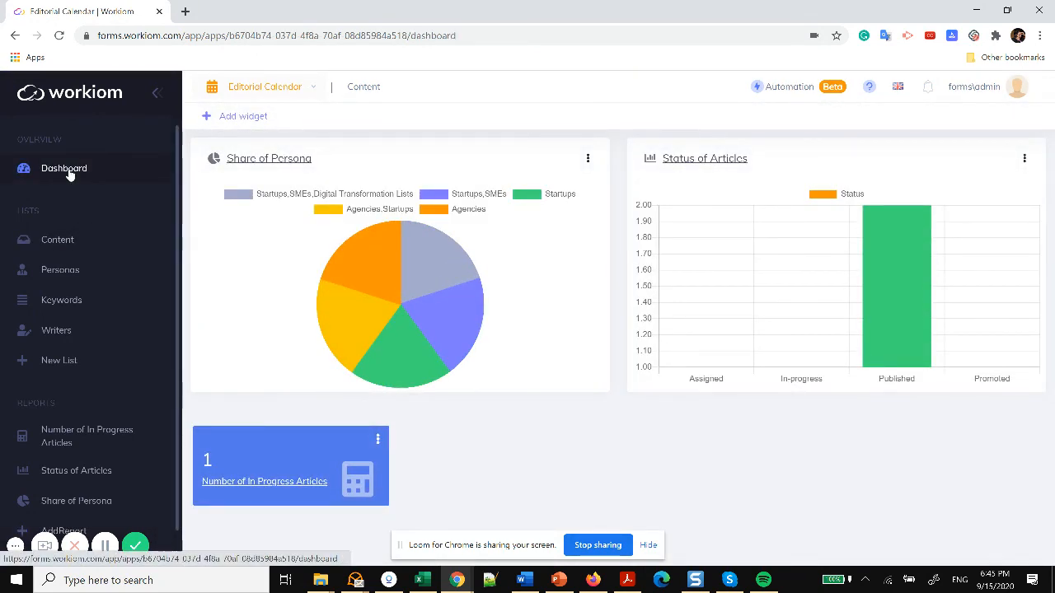
click(45, 546)
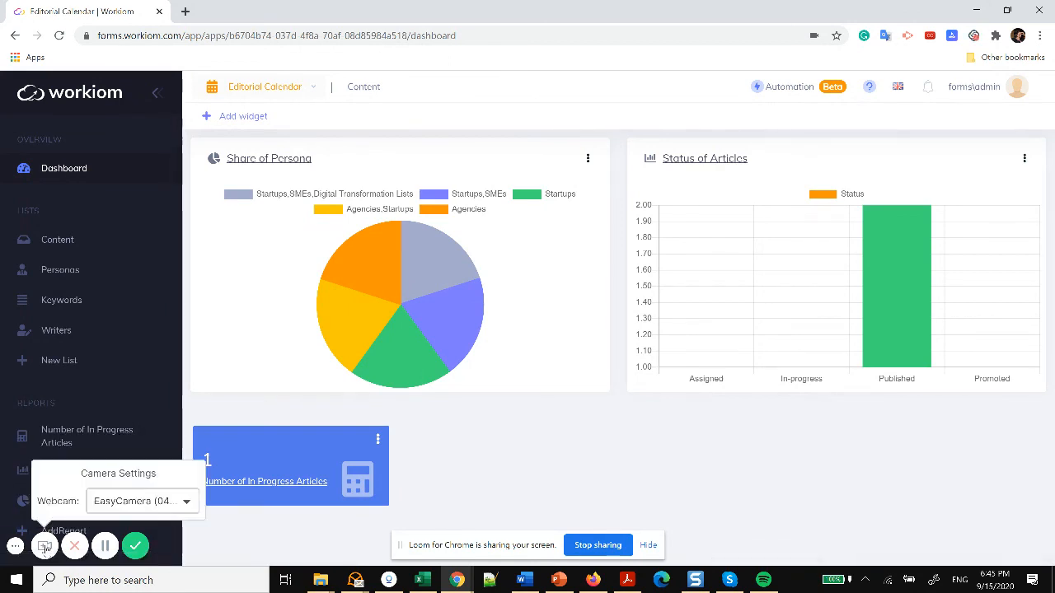